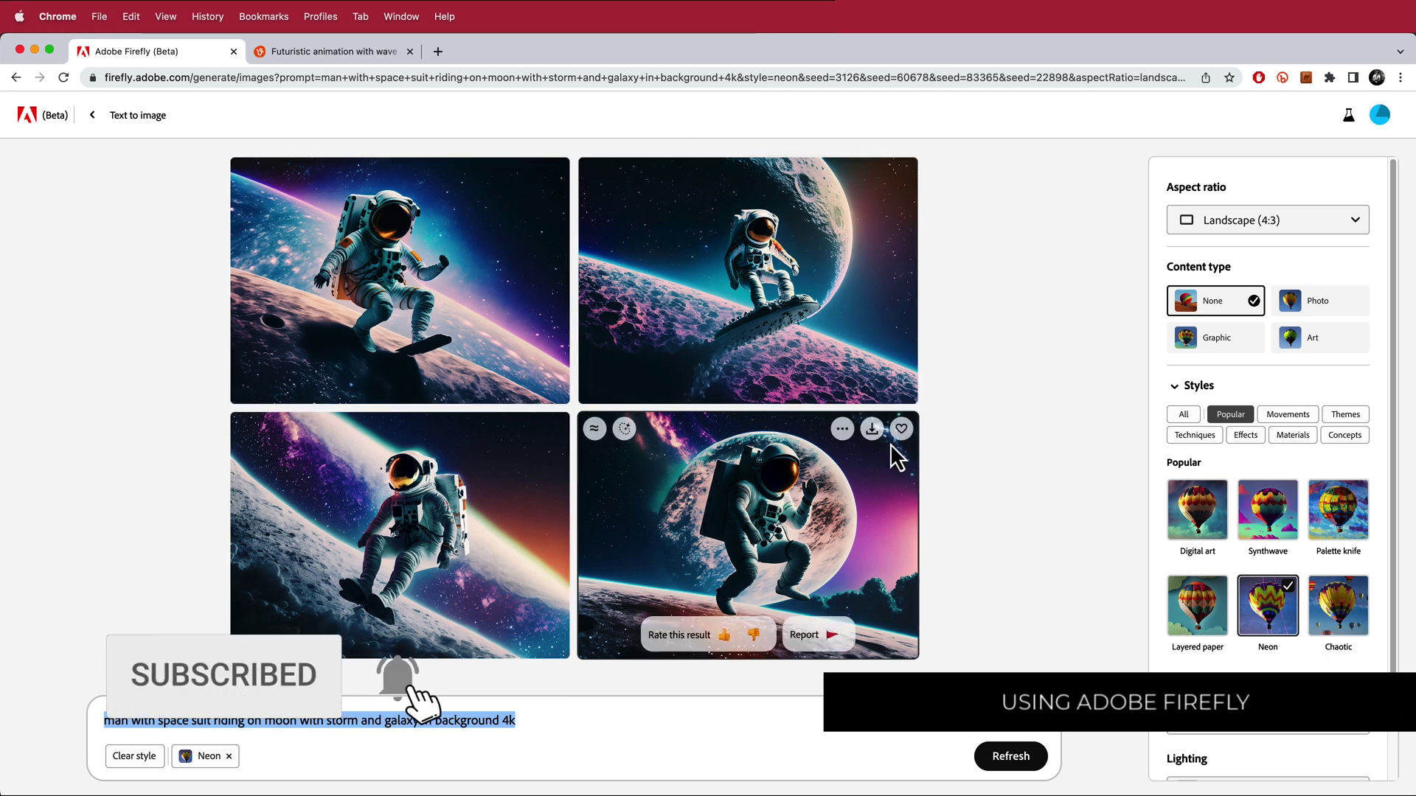
Switch to Photoshop and create a new 1920 x 1080 px document at 72 pixels/inch with a white background.
{"action": "mouse_move", "coordinate": [472, 512]}
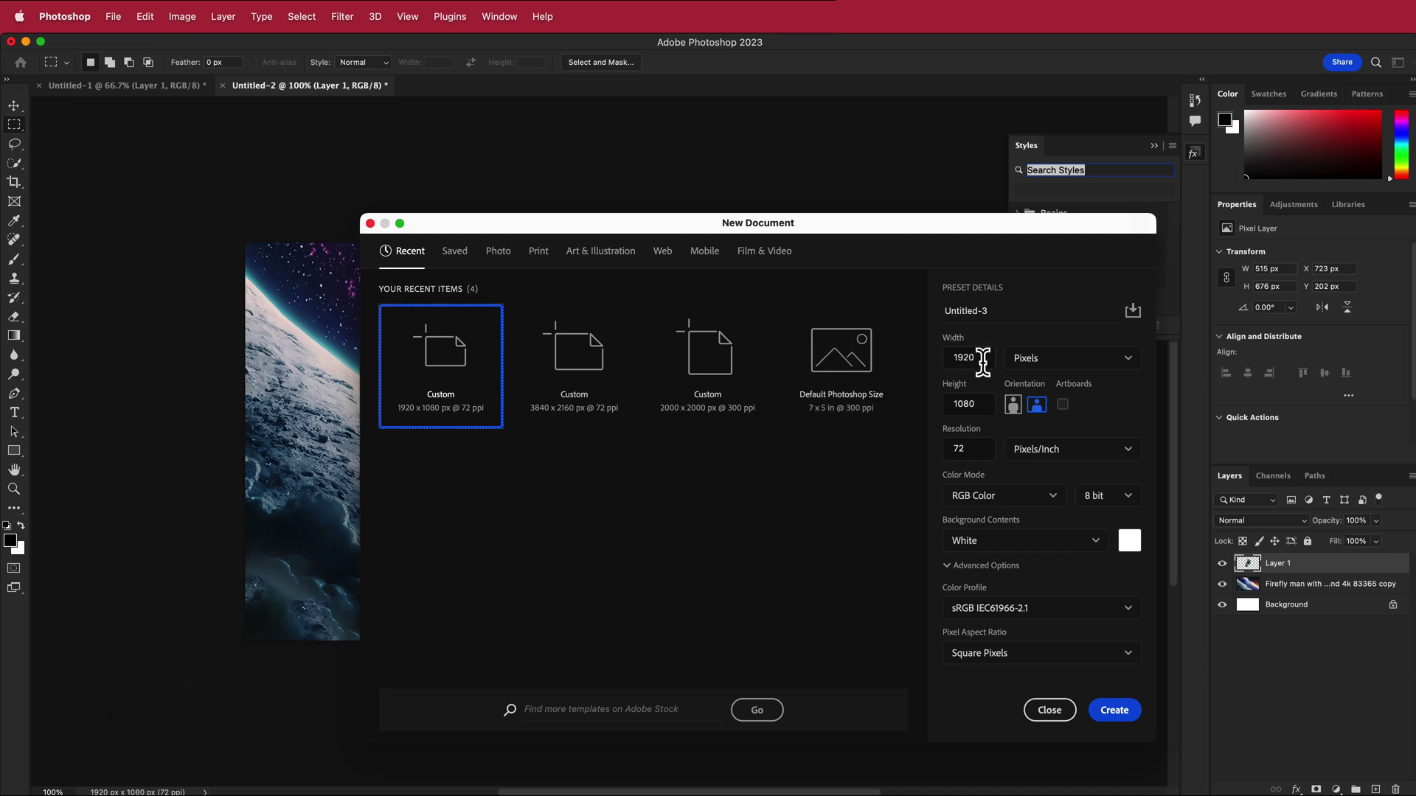
{"action": "left_click", "coordinate": [1114, 710]}
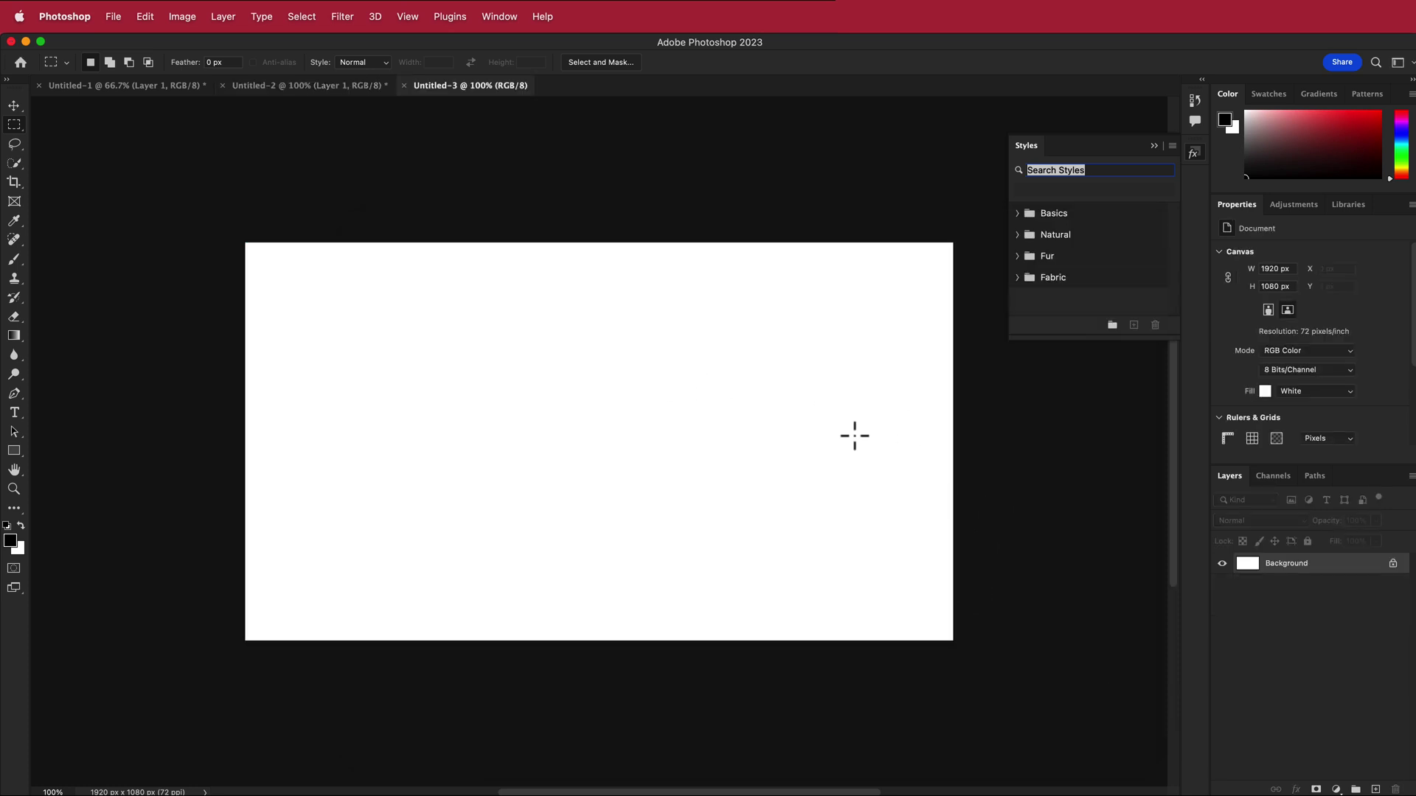
Scale the placed Firefly astronaut image to the full canvas width, about 136.36%, and rasterize its layer.
{"action": "left_click_drag", "start_coordinate": [855, 442], "coordinate": [955, 446]}
{"action": "left_click_drag", "start_coordinate": [341, 442], "coordinate": [245, 439]}
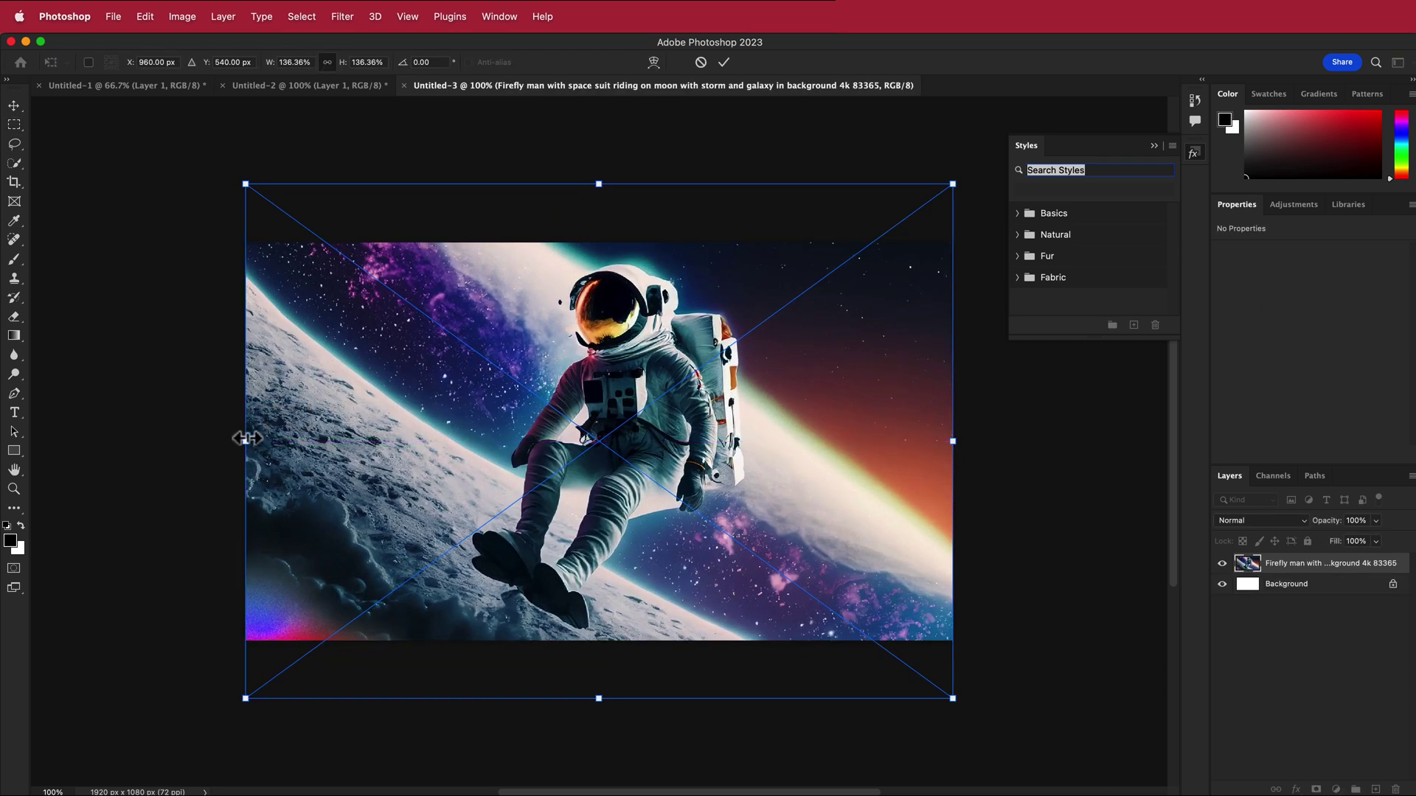
{"action": "key", "text": "Return"}
{"action": "right_click", "coordinate": [1292, 573]}
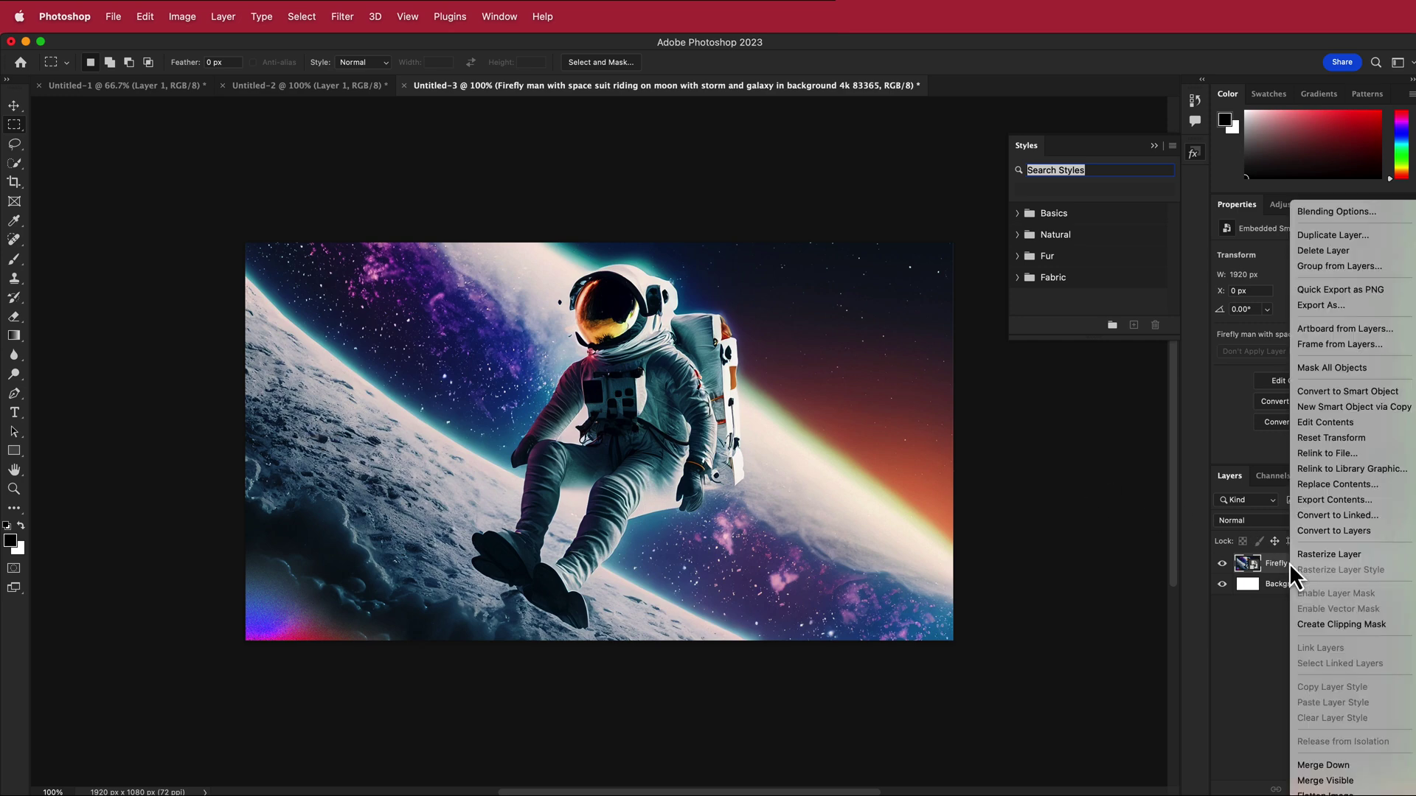
{"action": "left_click", "coordinate": [1327, 554]}
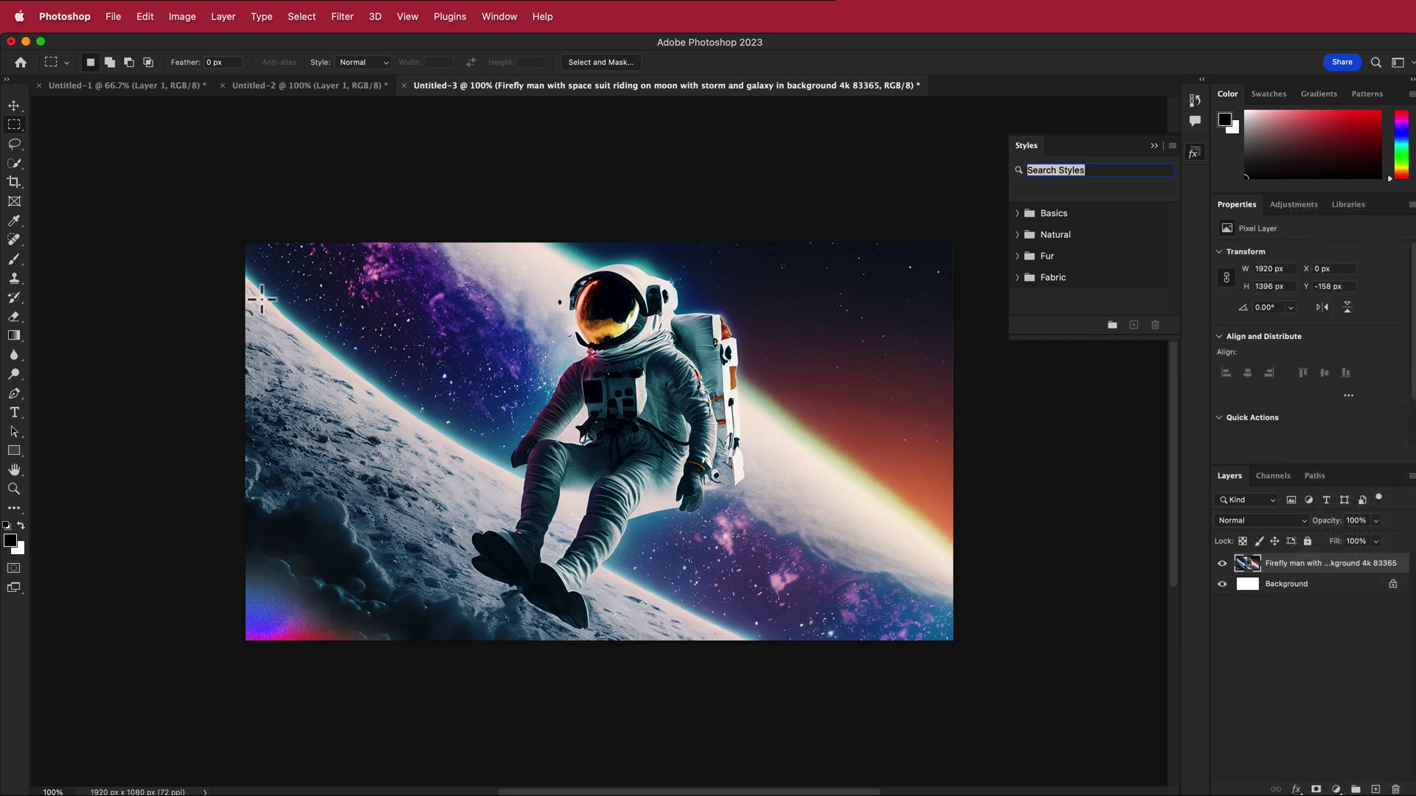
Lasso the colored blotch in the image's lower-left corner, remove it with Content-Aware Fill output to the current layer, and deselect.
{"action": "left_click", "coordinate": [14, 143]}
{"action": "mouse_move", "coordinate": [247, 581]}
{"action": "left_mouse_down"}
{"action": "mouse_move", "coordinate": [298, 586]}
{"action": "mouse_move", "coordinate": [392, 632]}
{"action": "mouse_move", "coordinate": [325, 662]}
{"action": "mouse_move", "coordinate": [227, 661]}
{"action": "mouse_move", "coordinate": [211, 649]}
{"action": "mouse_move", "coordinate": [211, 586]}
{"action": "left_mouse_up"}
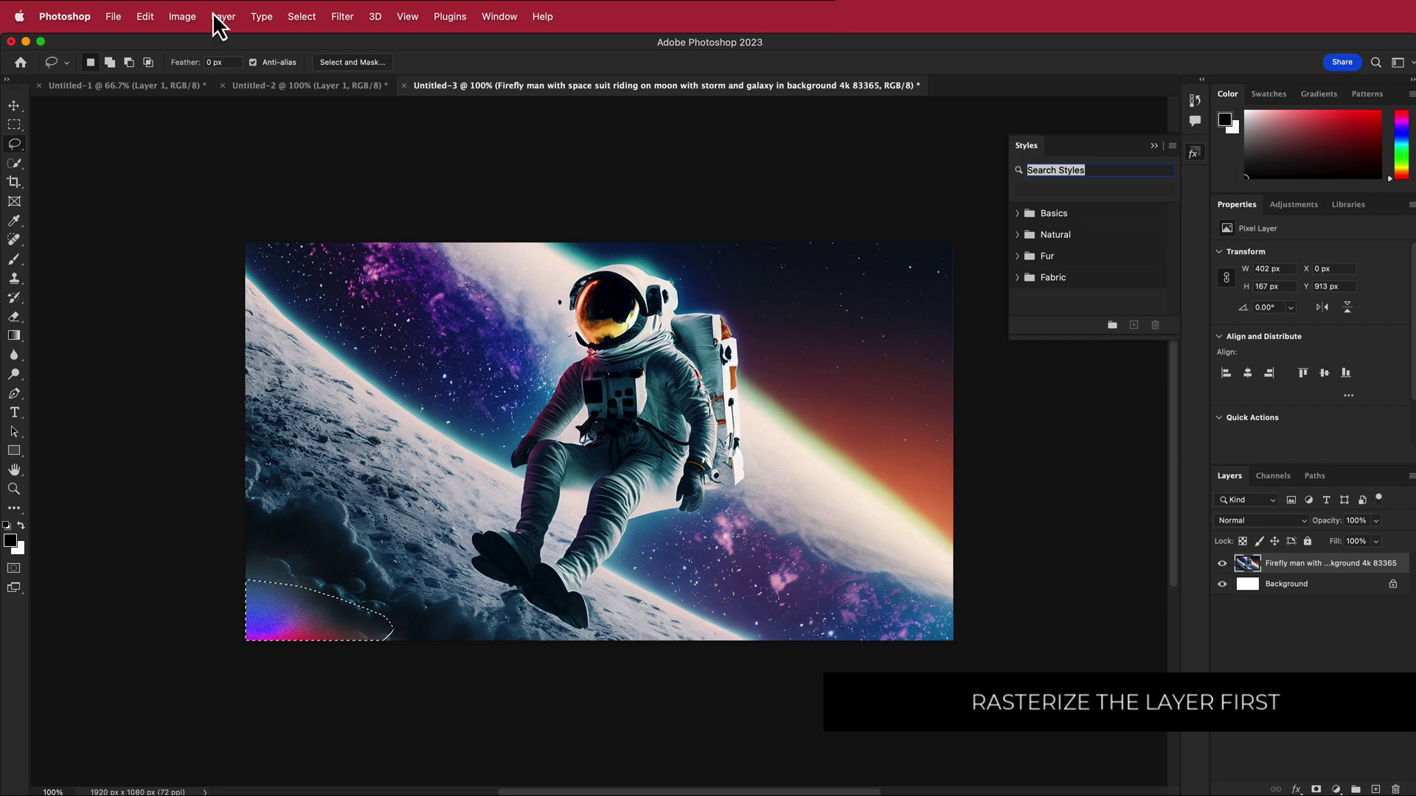
{"action": "left_click", "coordinate": [144, 18]}
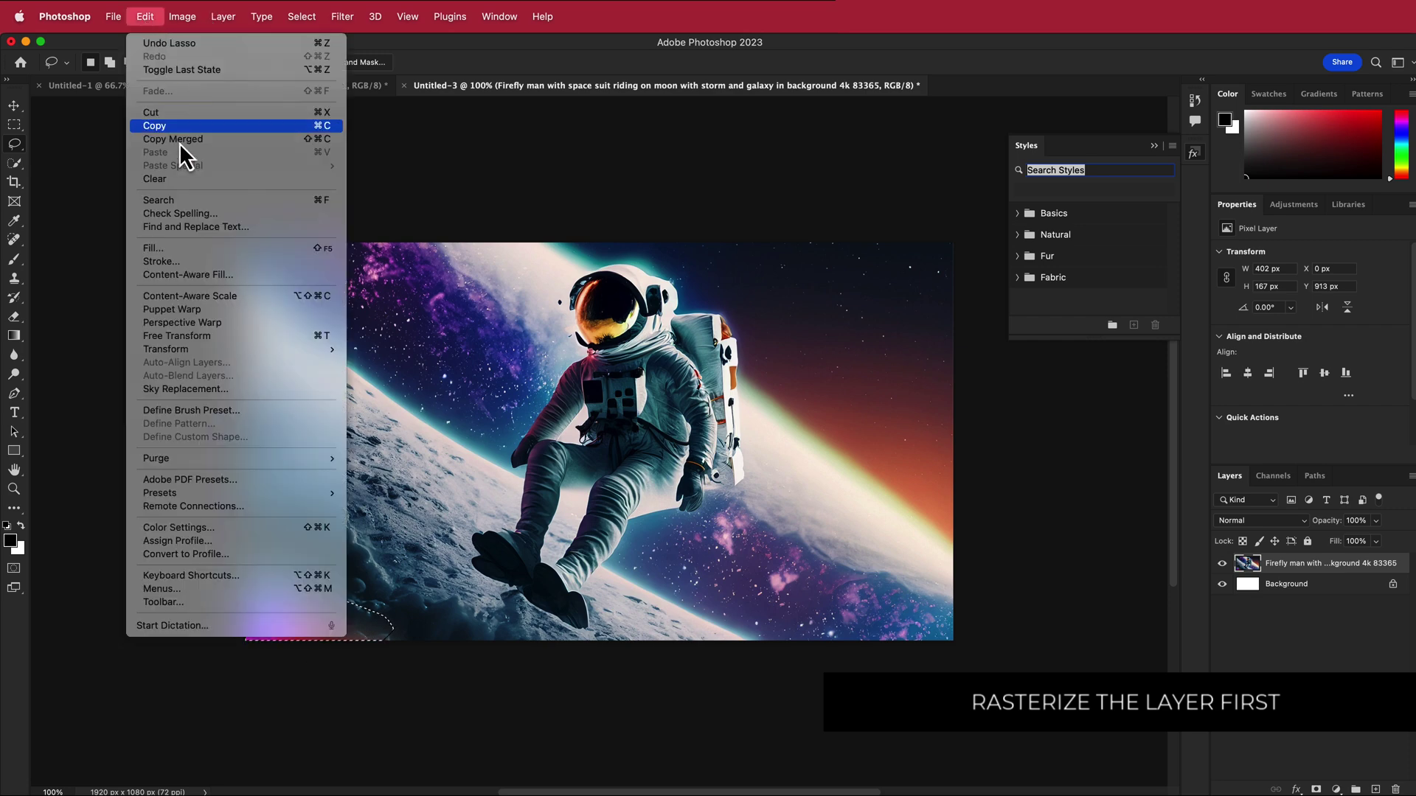
{"action": "left_click", "coordinate": [221, 276]}
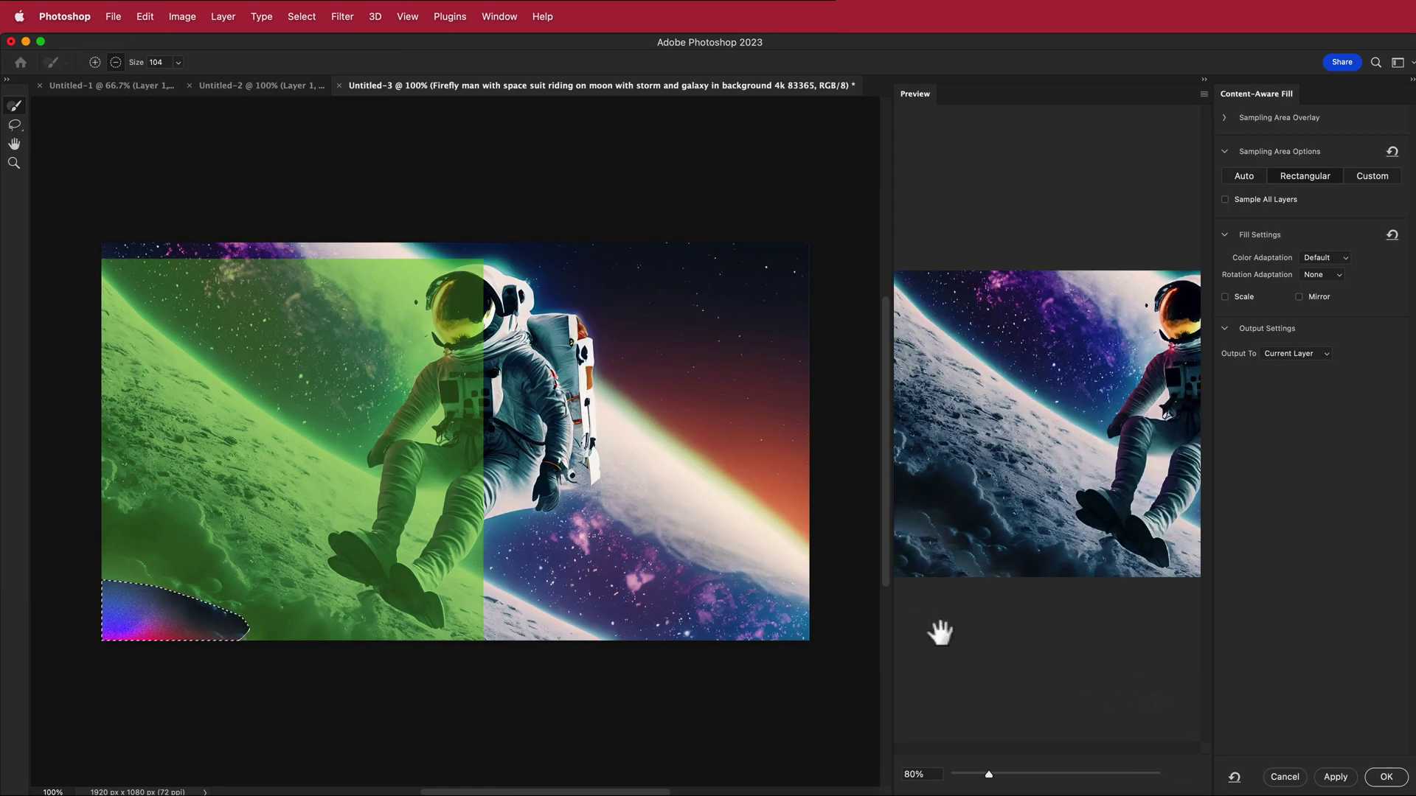
{"action": "left_click", "coordinate": [1289, 354]}
{"action": "left_click", "coordinate": [1383, 778]}
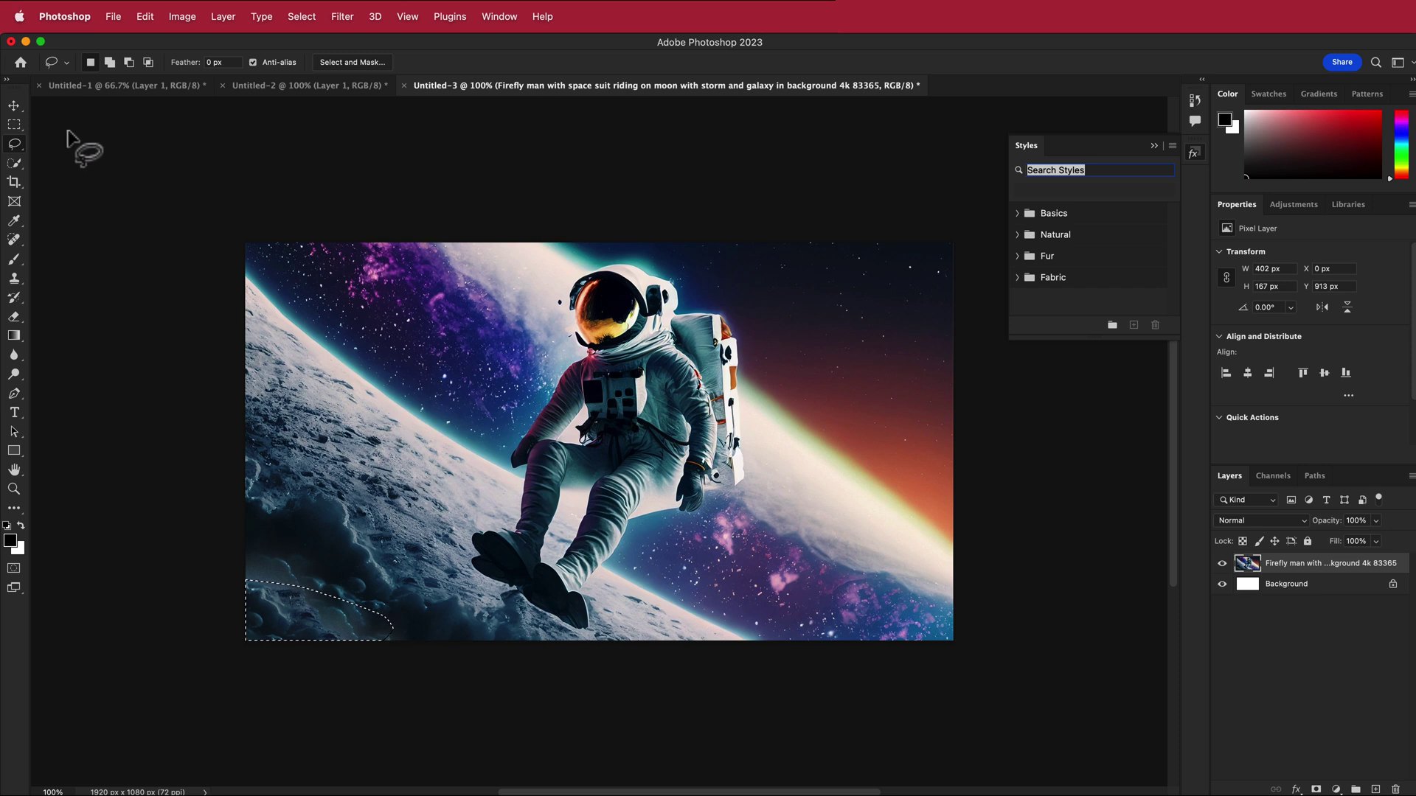
{"action": "left_click", "coordinate": [15, 126]}
{"action": "left_click", "coordinate": [157, 163]}
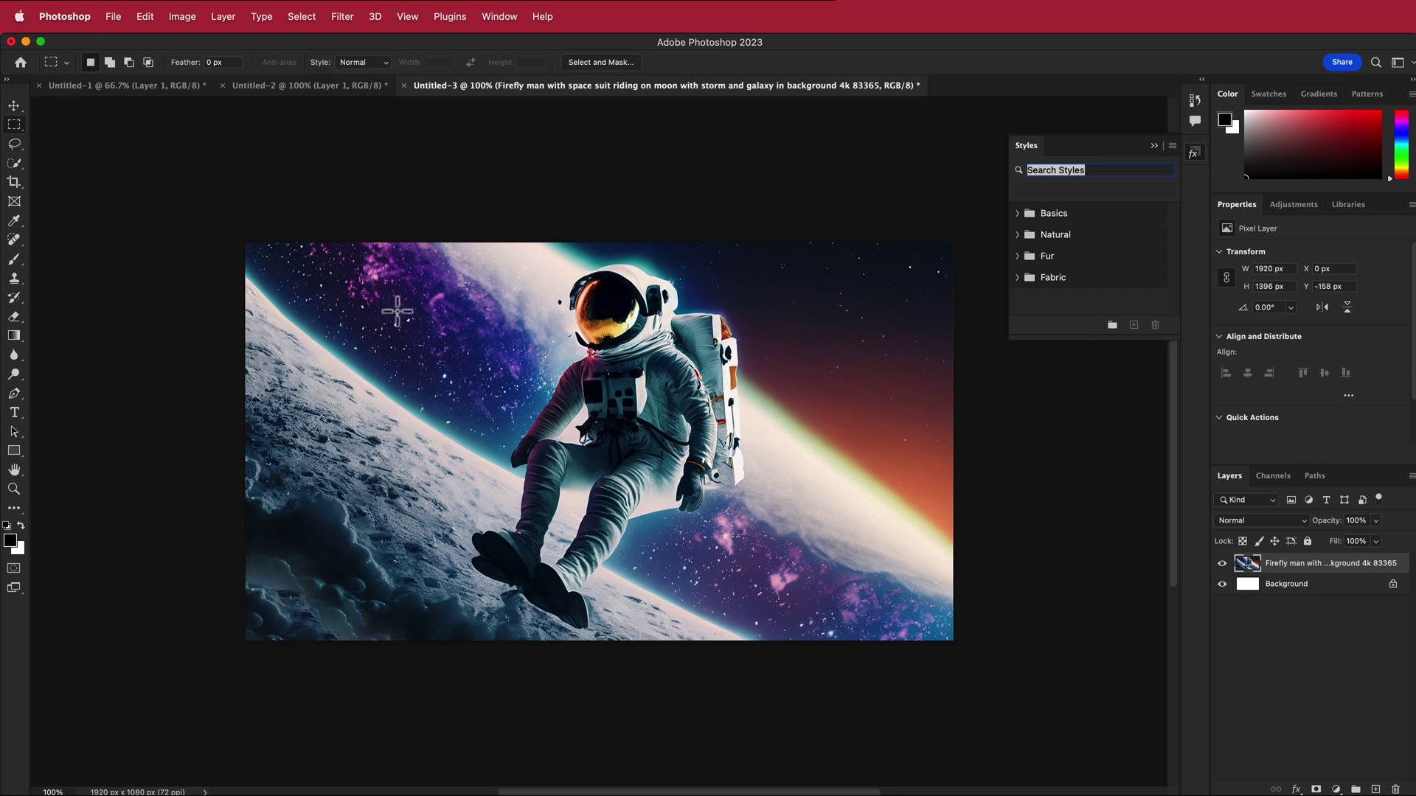
Select the astronaut together with the backpack using the Object Selection tool.
{"action": "left_click", "coordinate": [16, 165]}
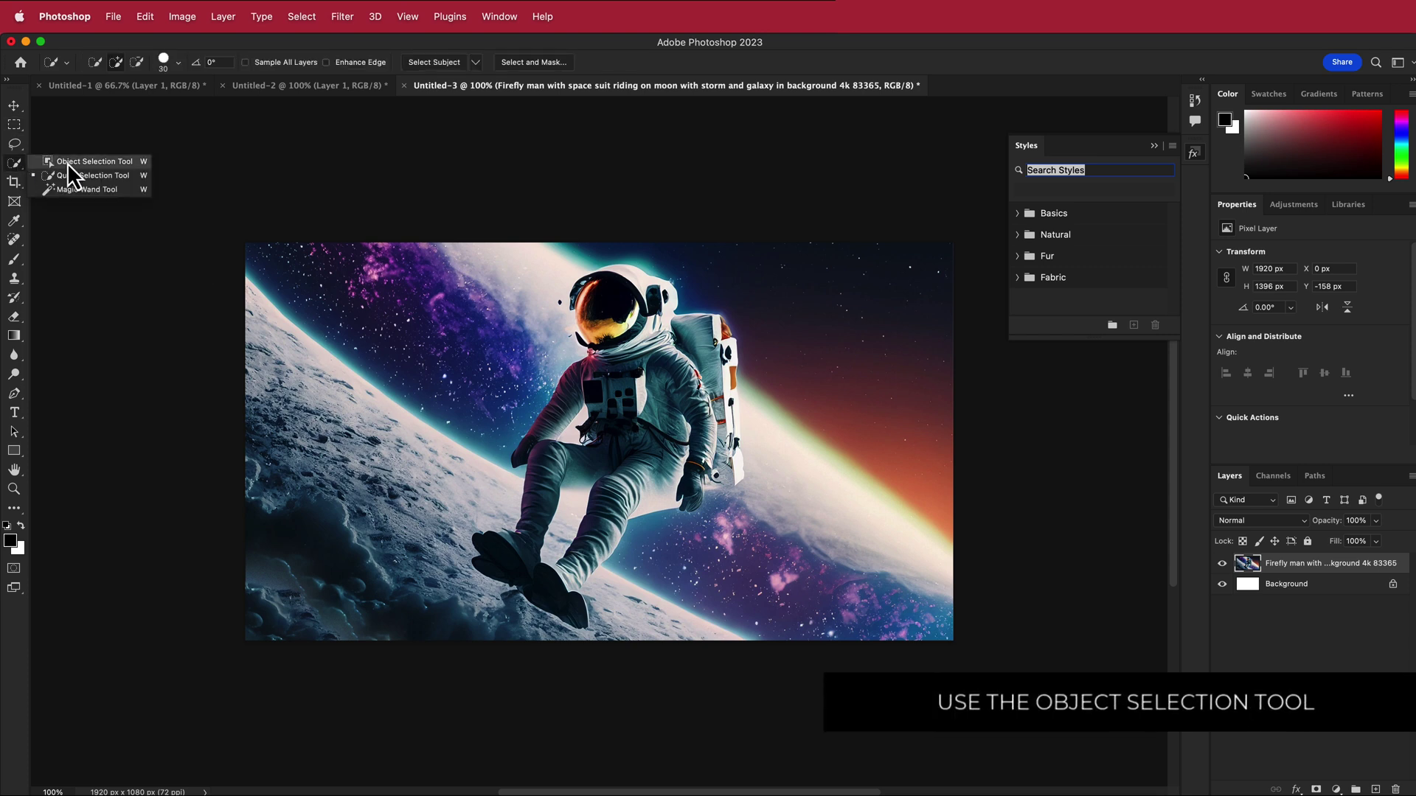
{"action": "left_click", "coordinate": [67, 164]}
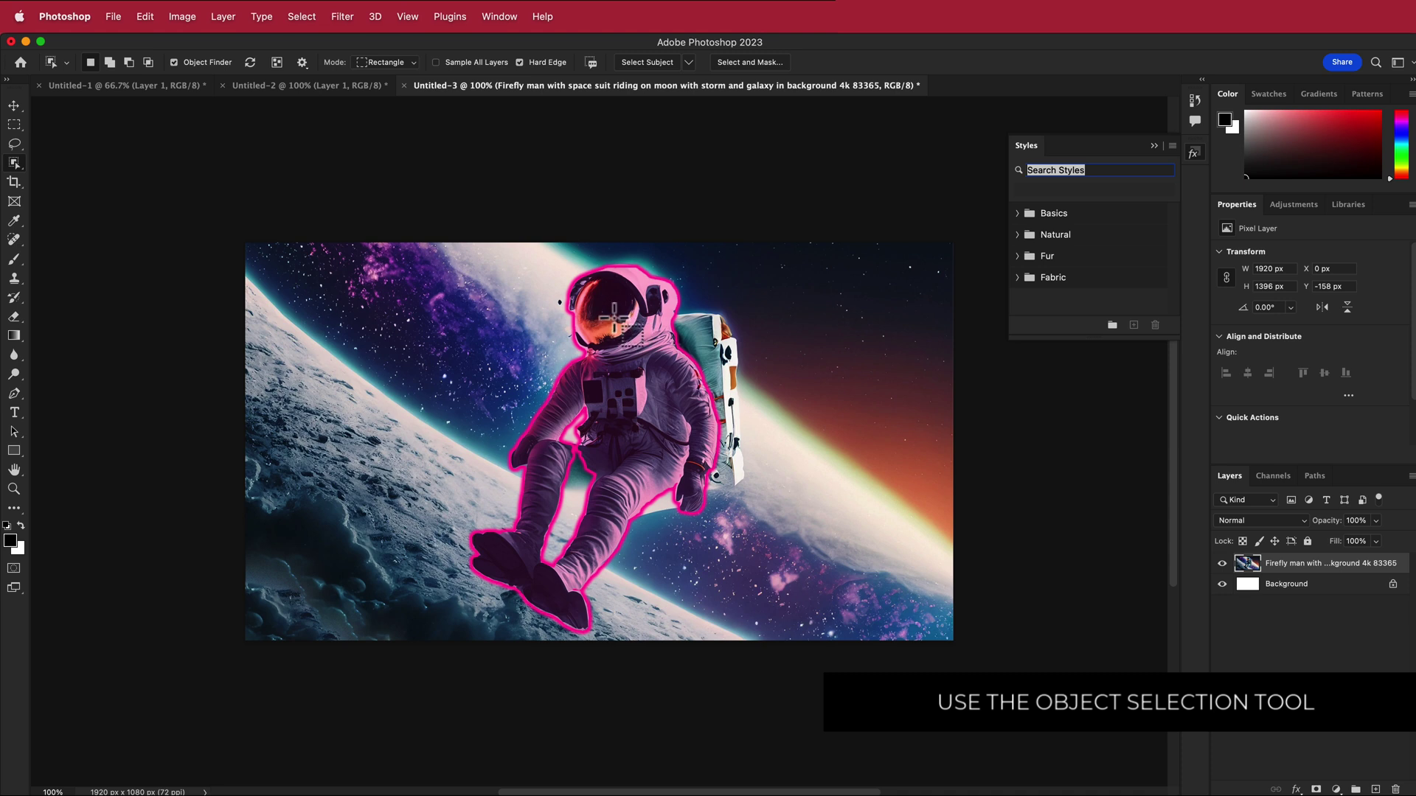
{"action": "left_click", "coordinate": [707, 347]}
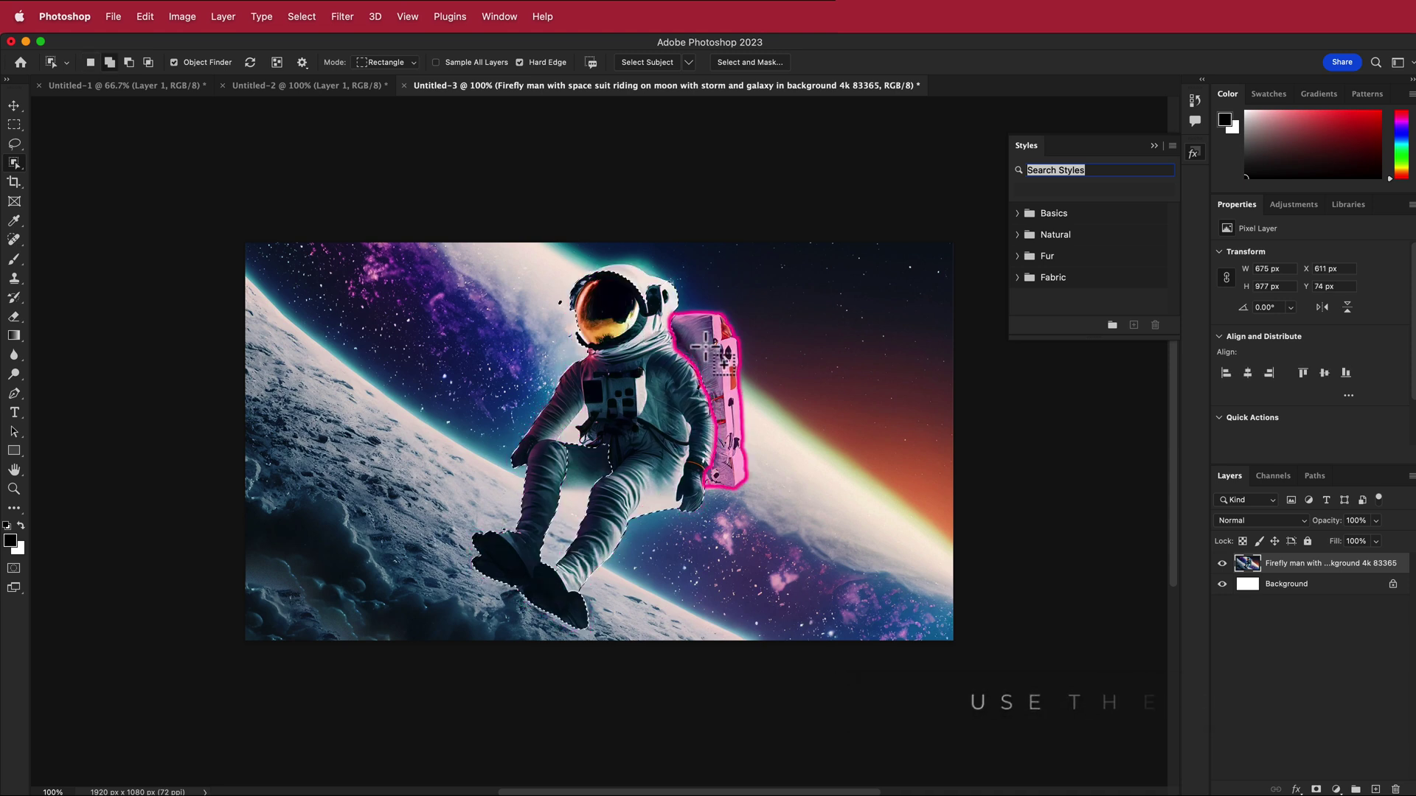
{"action": "left_click", "coordinate": [706, 358], "text": "shift"}
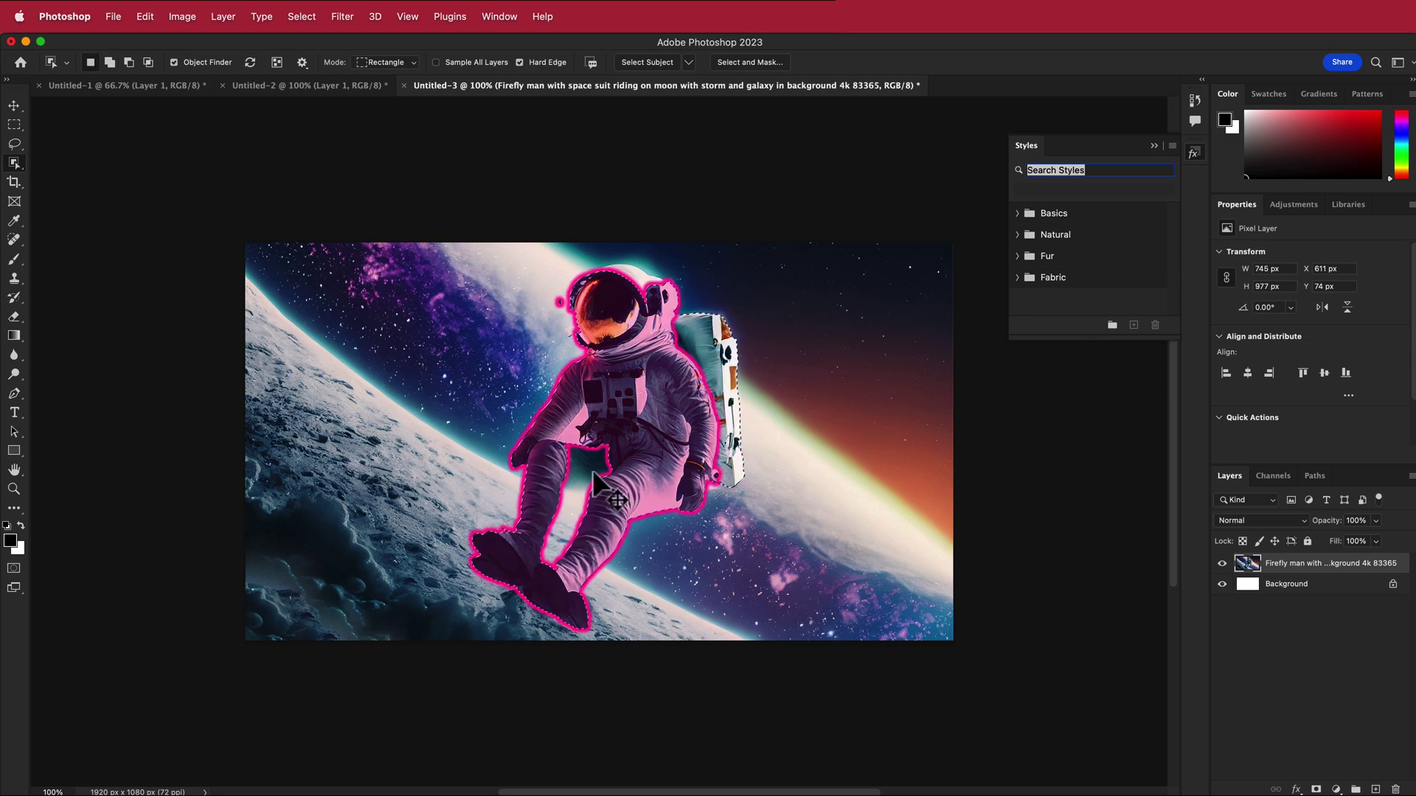
Add the missing top of the helmet and the unselected thigh area to the astronaut selection with the Quick Selection tool.
{"action": "scroll", "coordinate": [598, 483], "scroll_direction": "left", "scroll_amount": 2}
{"action": "scroll", "coordinate": [658, 450], "scroll_direction": "up", "scroll_amount": 5}
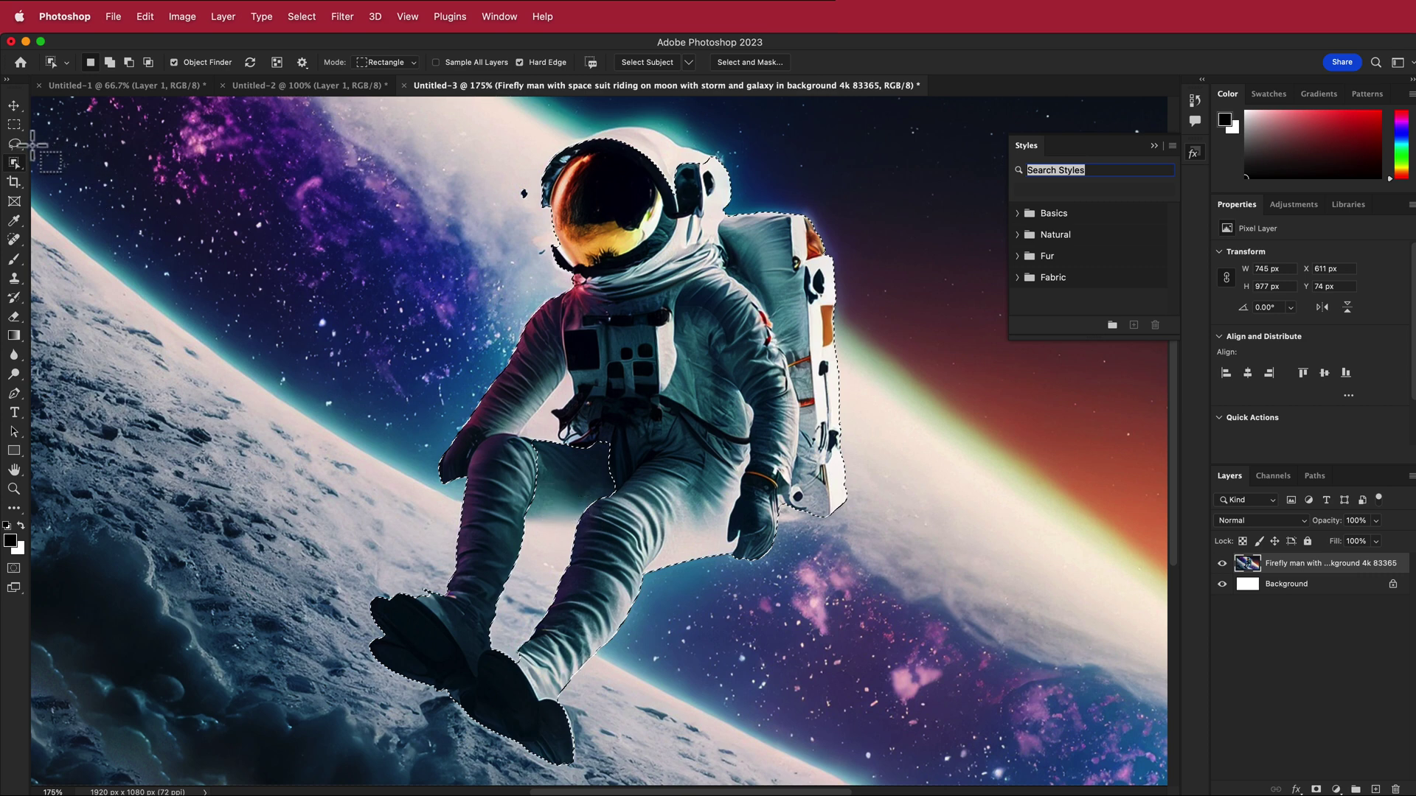
{"action": "right_click", "coordinate": [22, 167]}
{"action": "left_click", "coordinate": [78, 181]}
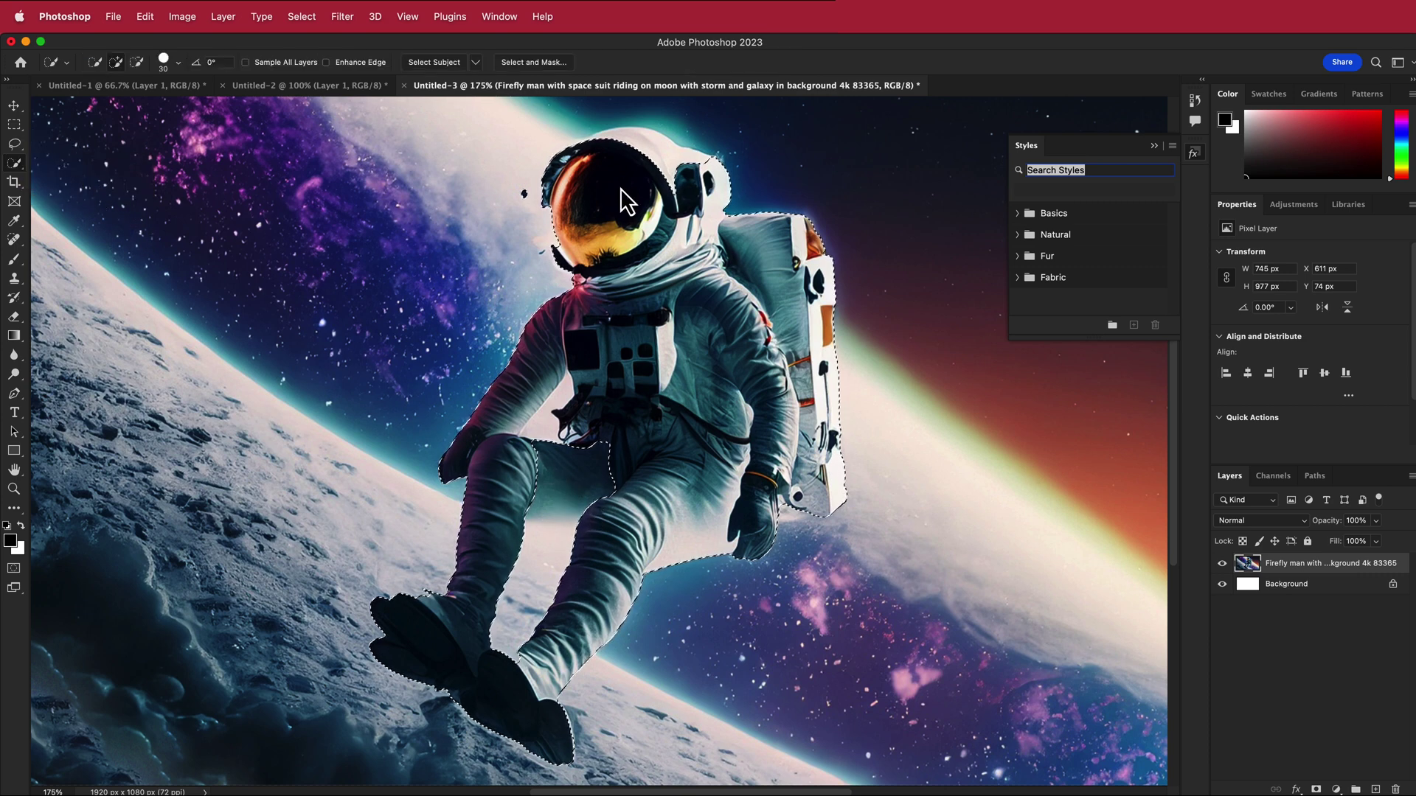
{"action": "left_click_drag", "start_coordinate": [667, 158], "coordinate": [655, 171]}
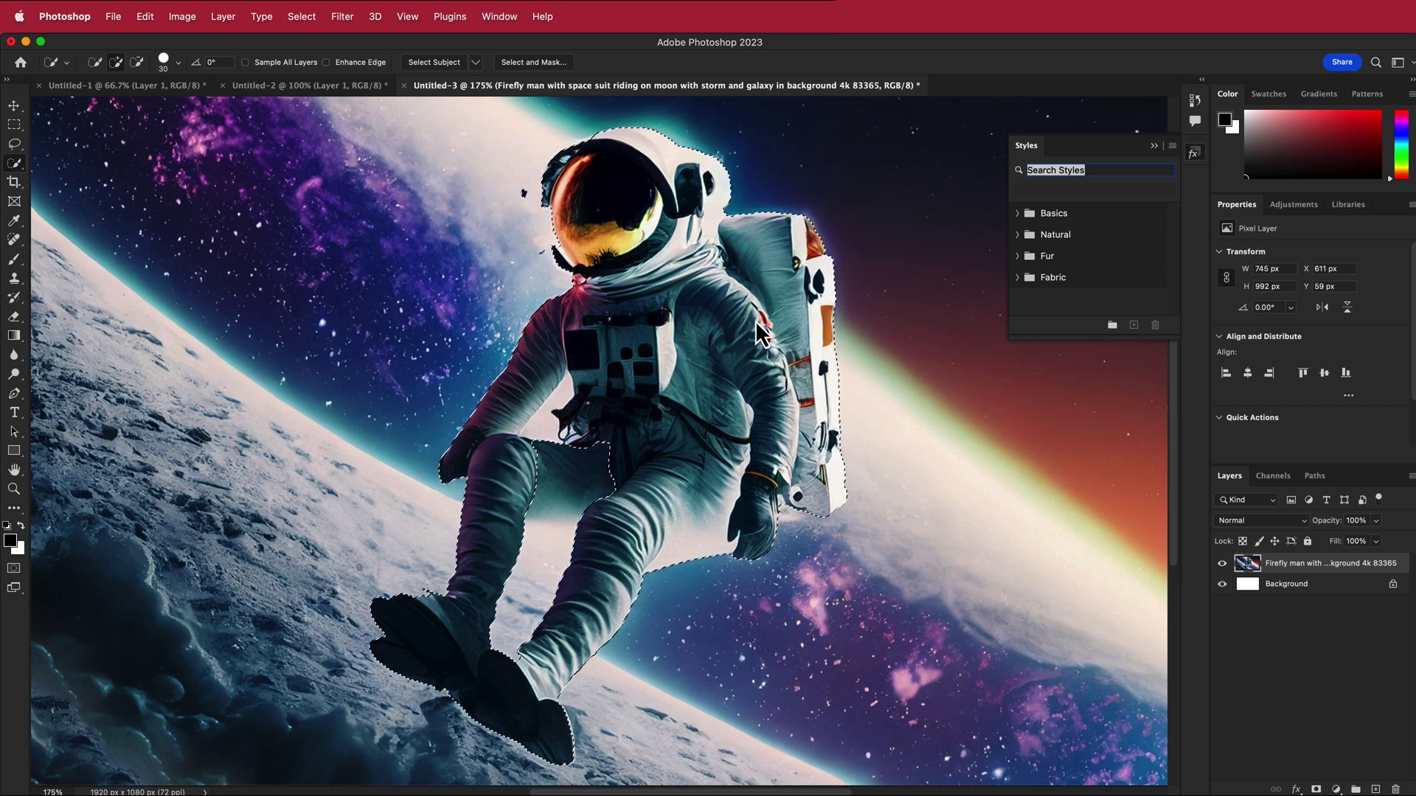
{"action": "left_click_drag", "start_coordinate": [627, 484], "coordinate": [554, 476]}
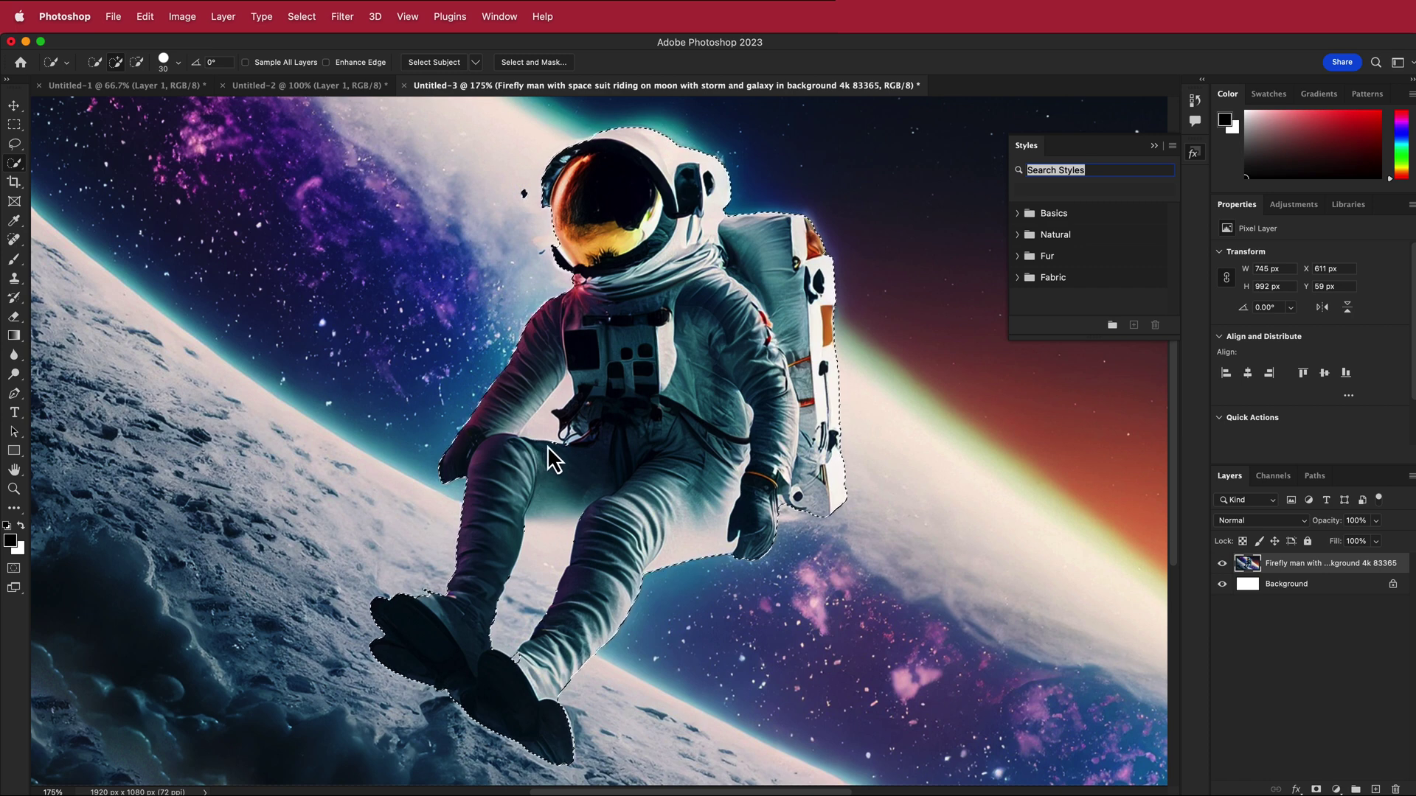
Subtract the gap between the astronaut's arm and thigh from the selection and refine the edge beneath the thigh.
{"action": "key", "text": "alt"}
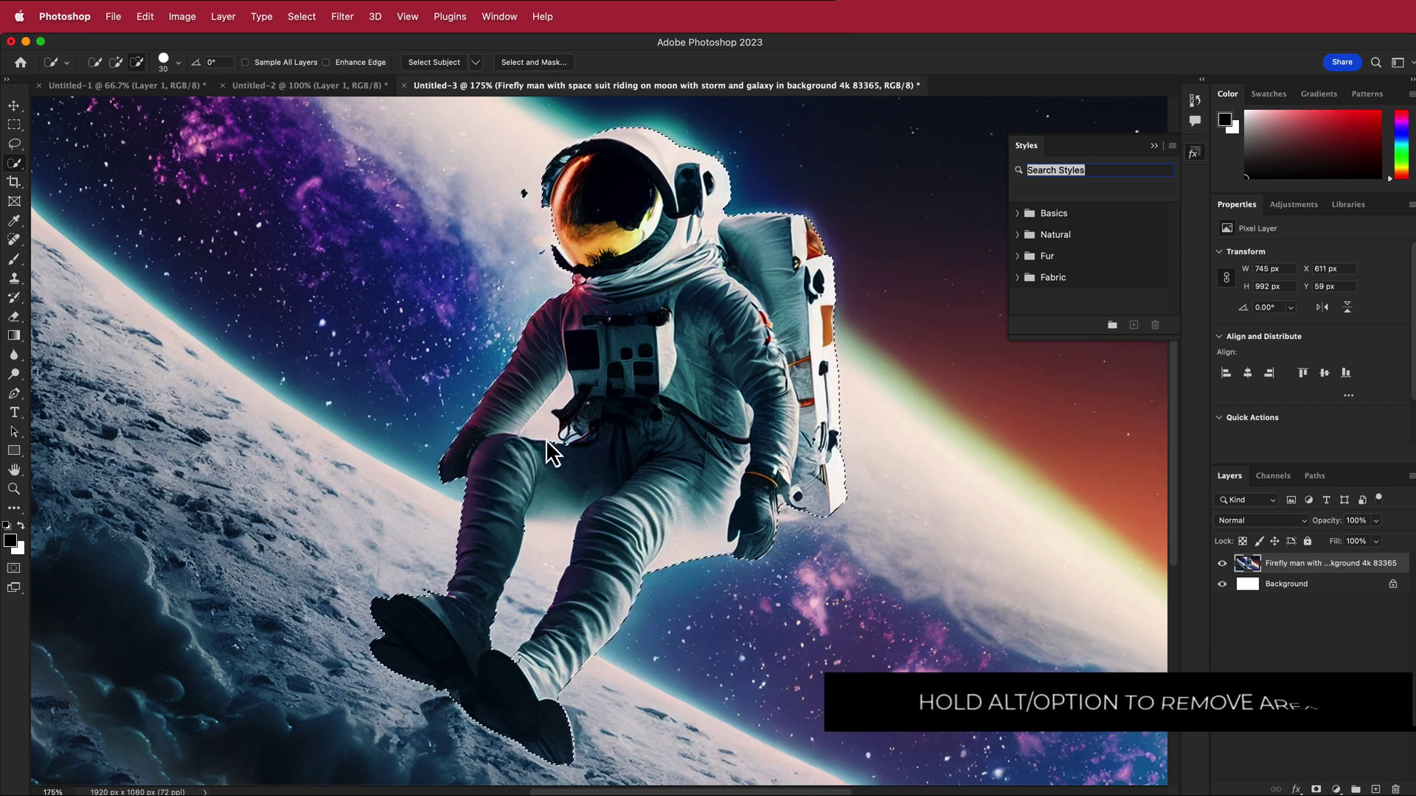
{"action": "mouse_move", "coordinate": [549, 439]}
{"action": "left_mouse_down"}
{"action": "mouse_move", "coordinate": [564, 402]}
{"action": "mouse_move", "coordinate": [535, 420]}
{"action": "left_mouse_up"}
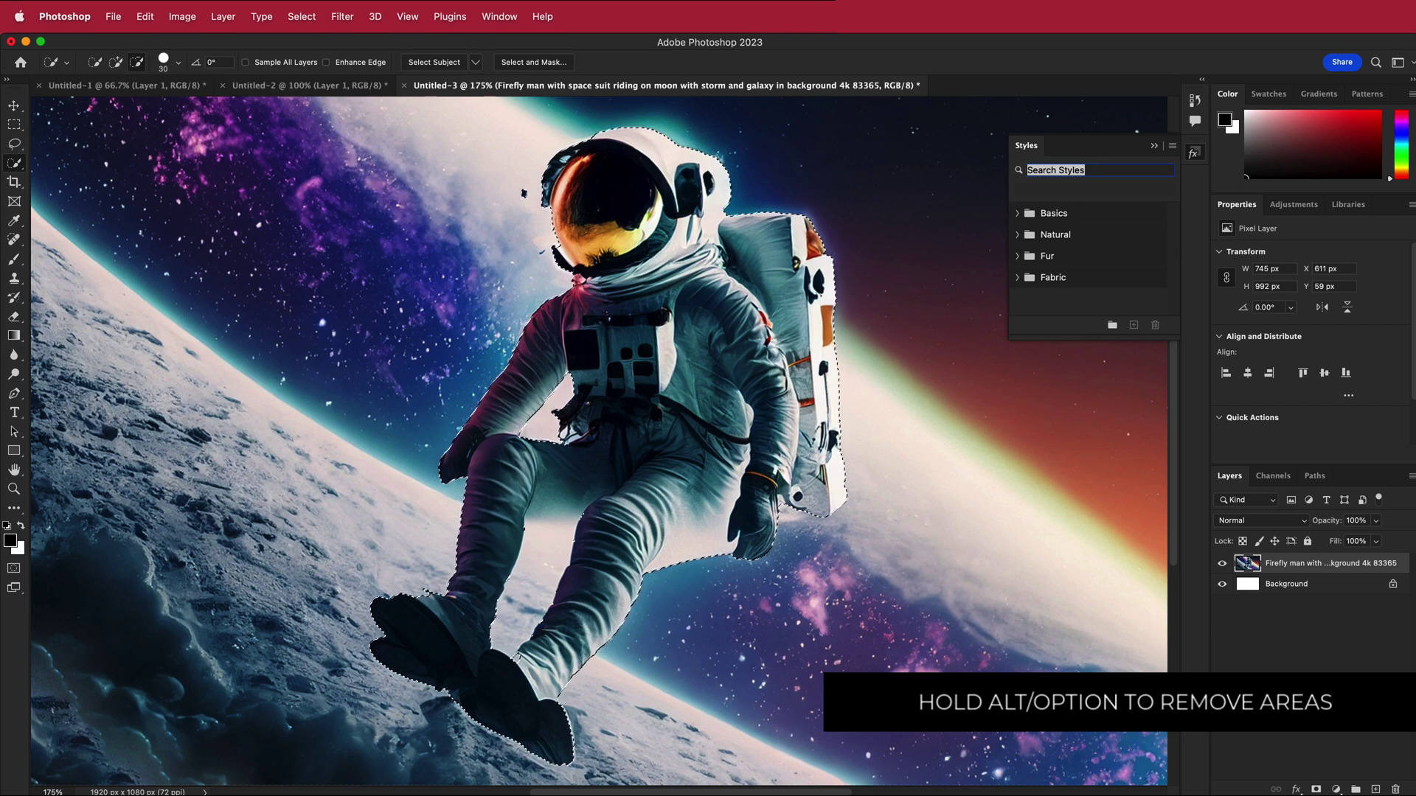
{"action": "left_click_drag", "start_coordinate": [564, 501], "coordinate": [545, 516]}
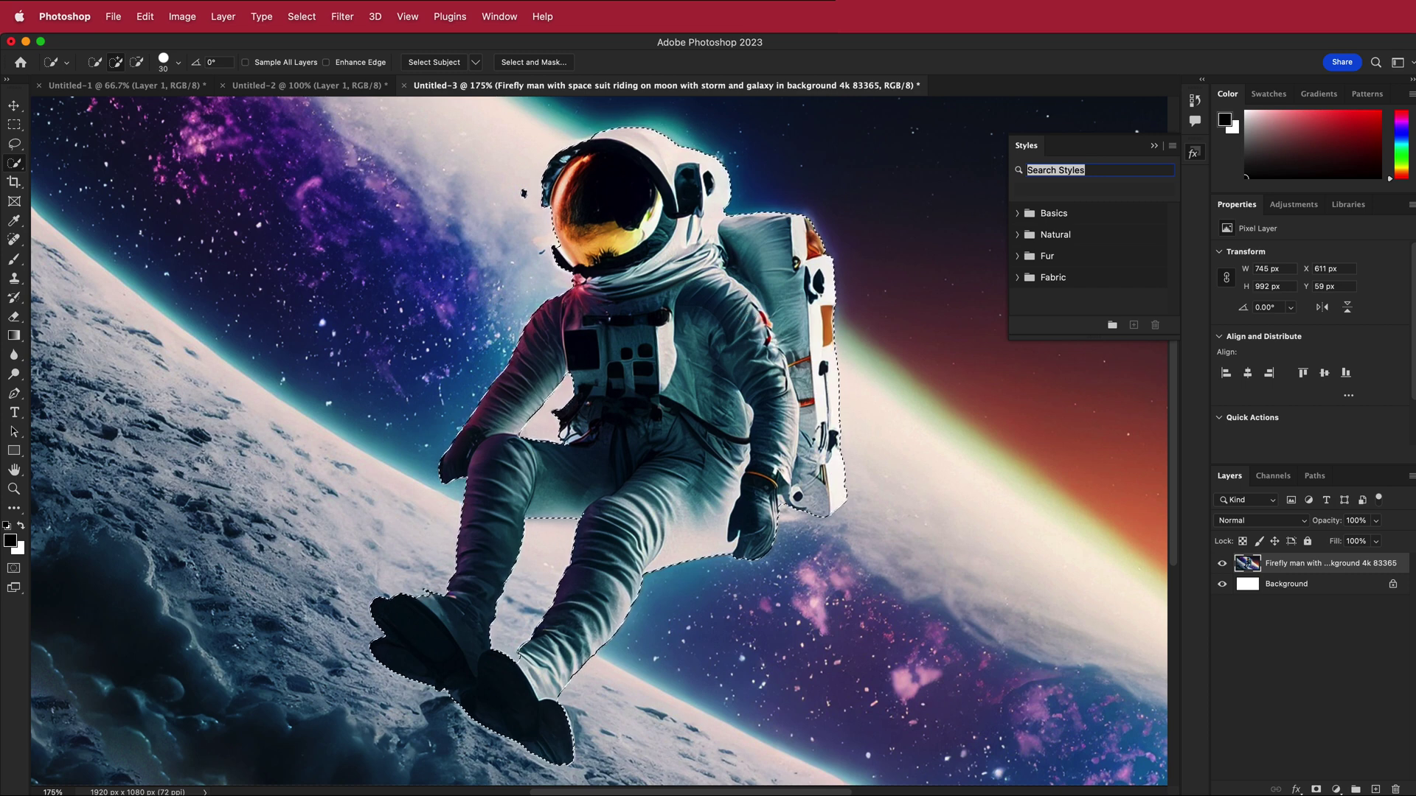
Cut the selected astronaut out of the image onto a new layer and hide that layer.
{"action": "left_click", "coordinate": [14, 105]}
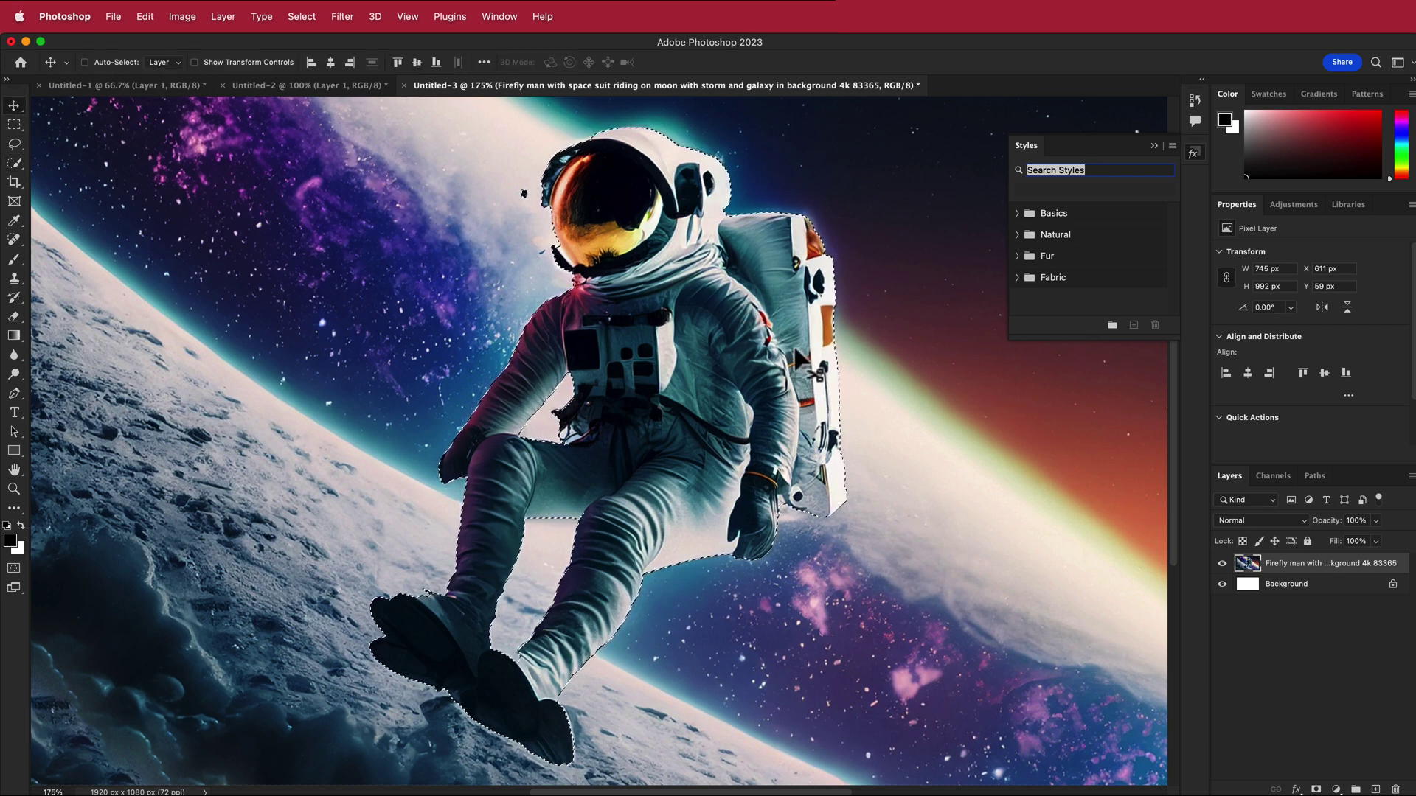
{"action": "key", "text": "ctrl+BackSpace"}
{"action": "key", "text": "ctrl+d"}
{"action": "left_click", "coordinate": [1376, 790]}
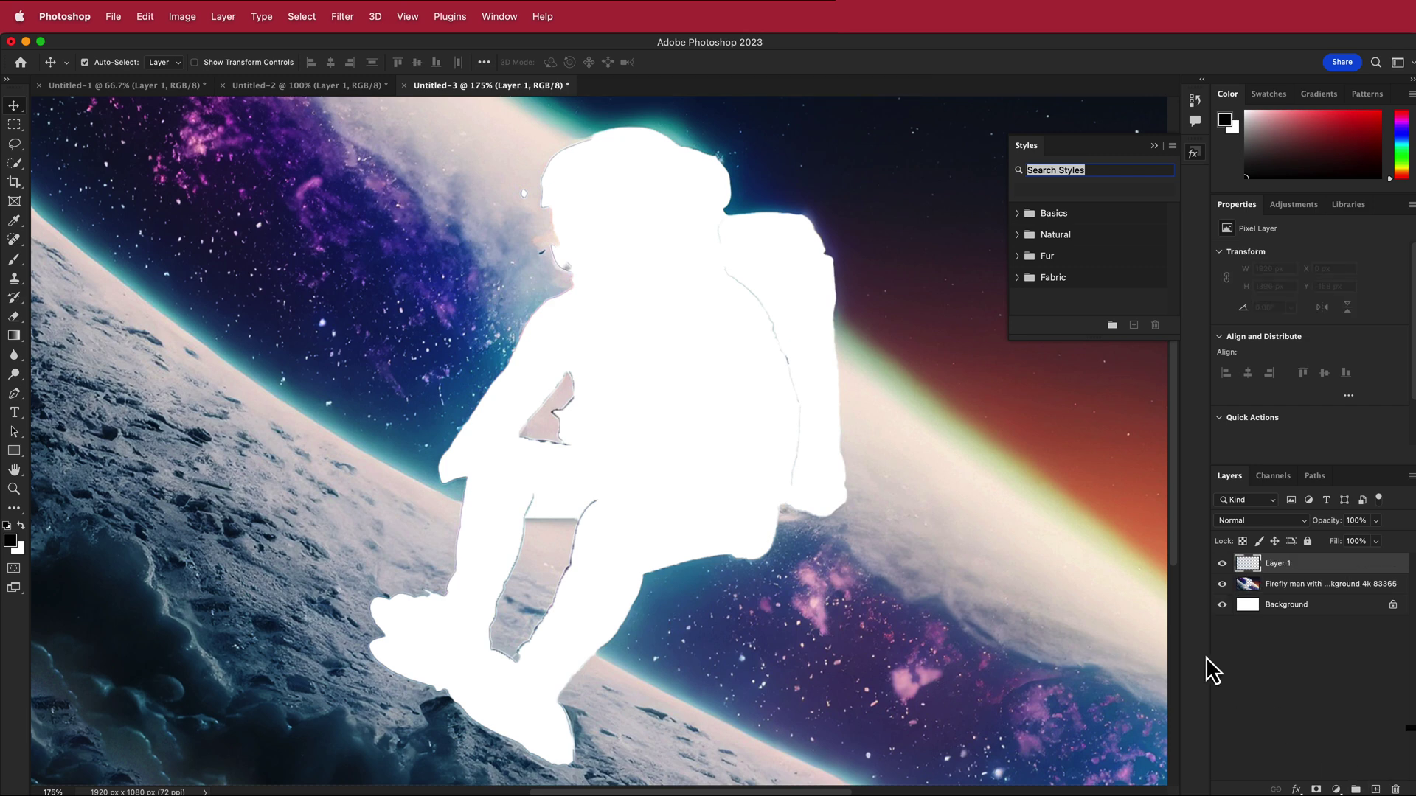
{"action": "key", "text": "super+x"}
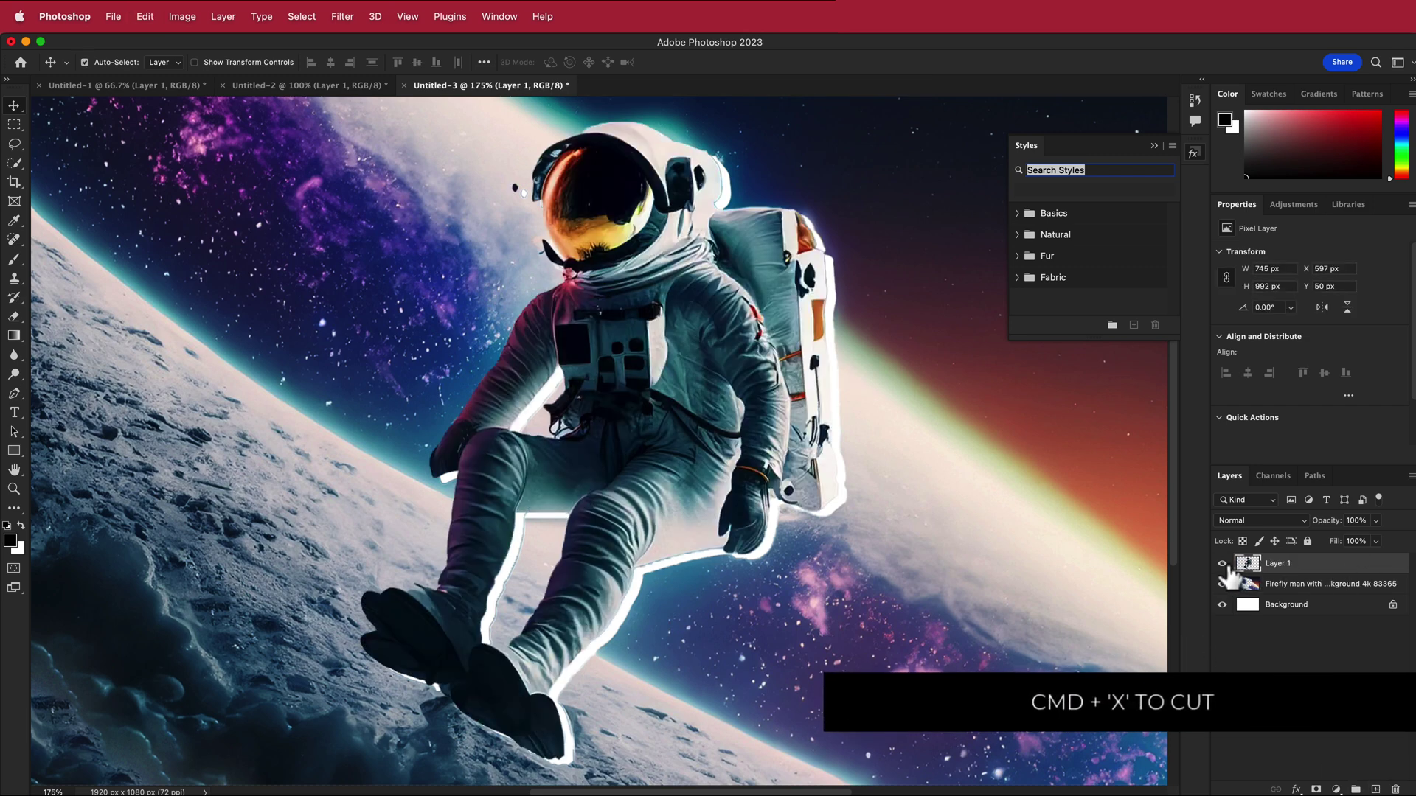
{"action": "left_click", "coordinate": [1223, 565]}
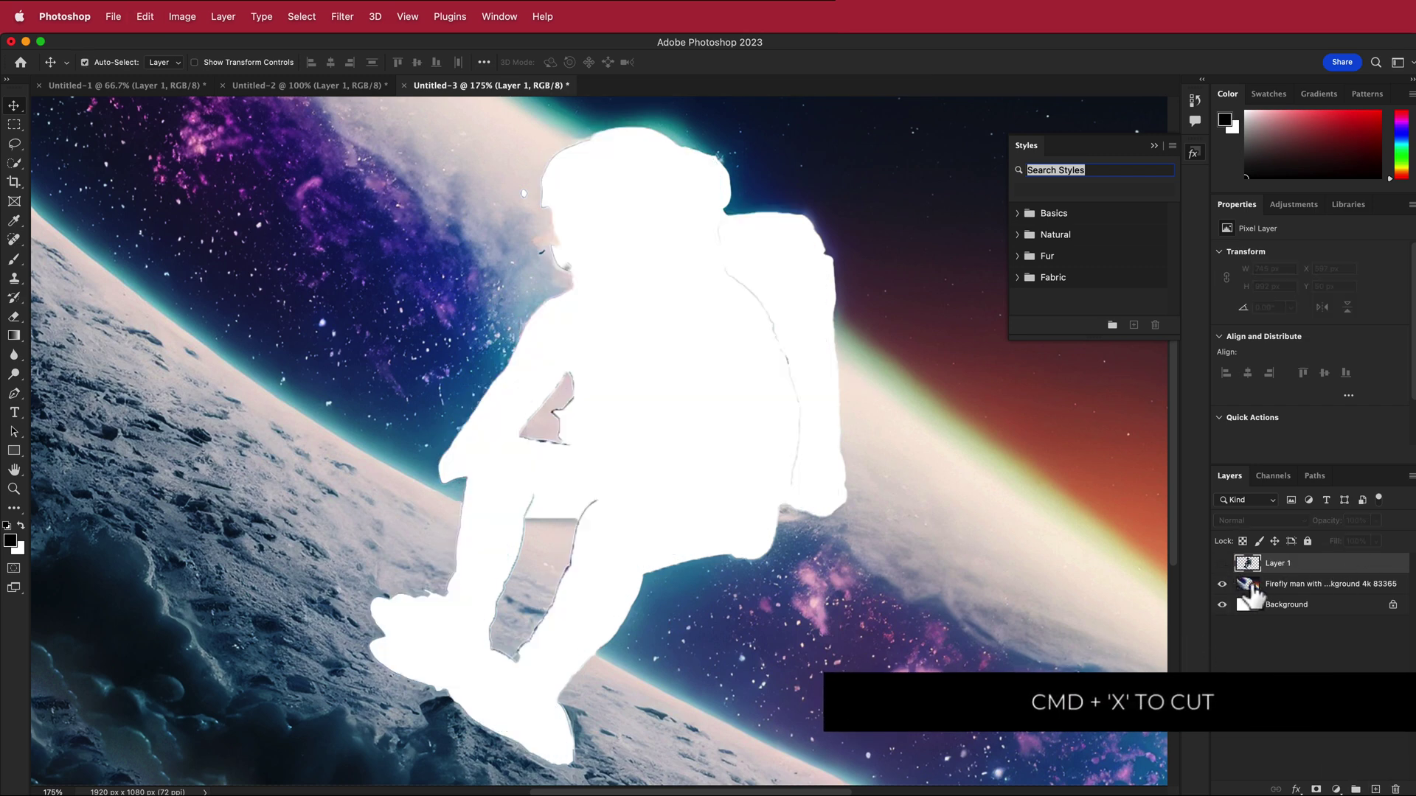
Lasso loosely around the astronaut-shaped hole in the image layer and fill it with Content-Aware Fill, using Color Adaptation Very High and Rotation Adaptation Low.
{"action": "left_click", "coordinate": [1254, 584]}
{"action": "scroll", "coordinate": [807, 317], "scroll_direction": "right", "scroll_amount": 2}
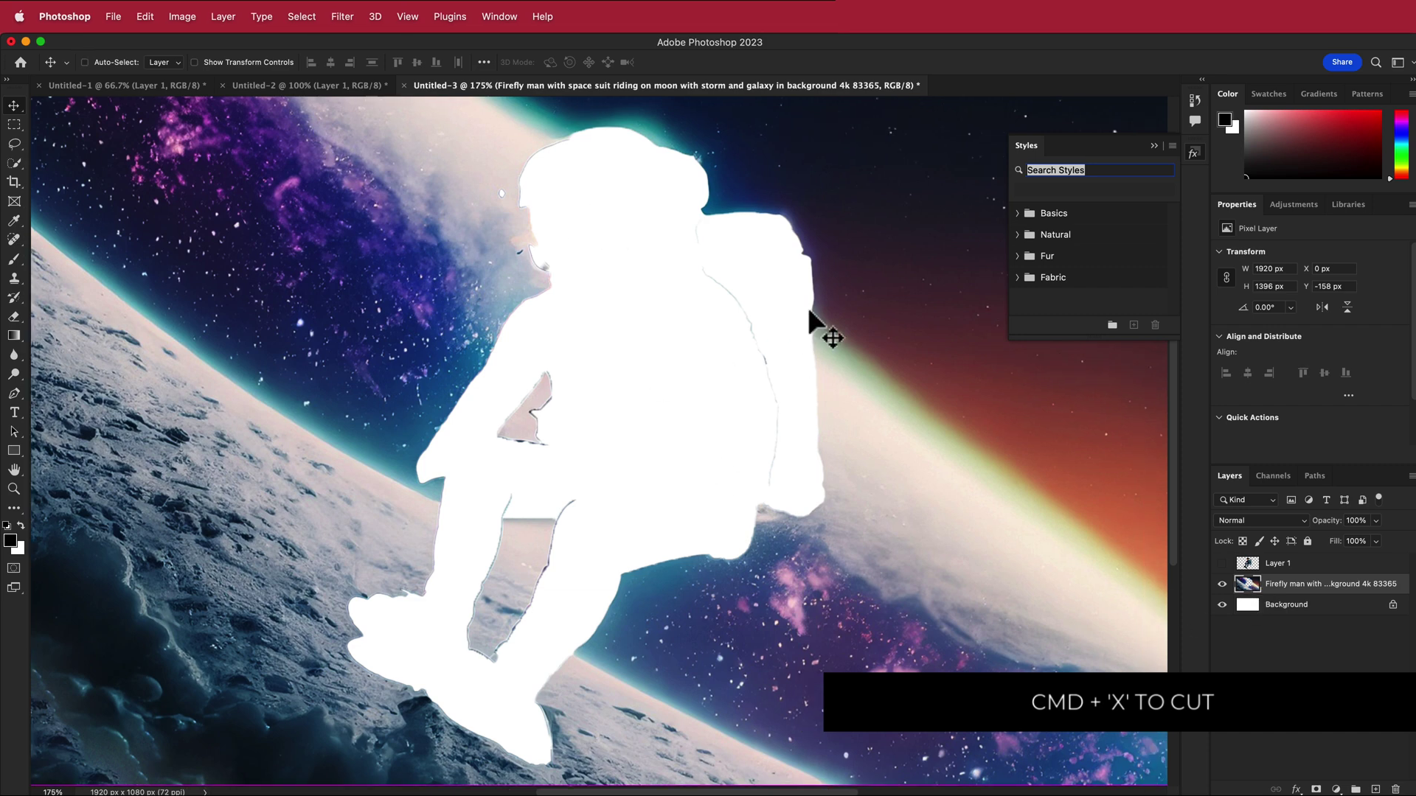
{"action": "key", "text": "super+1"}
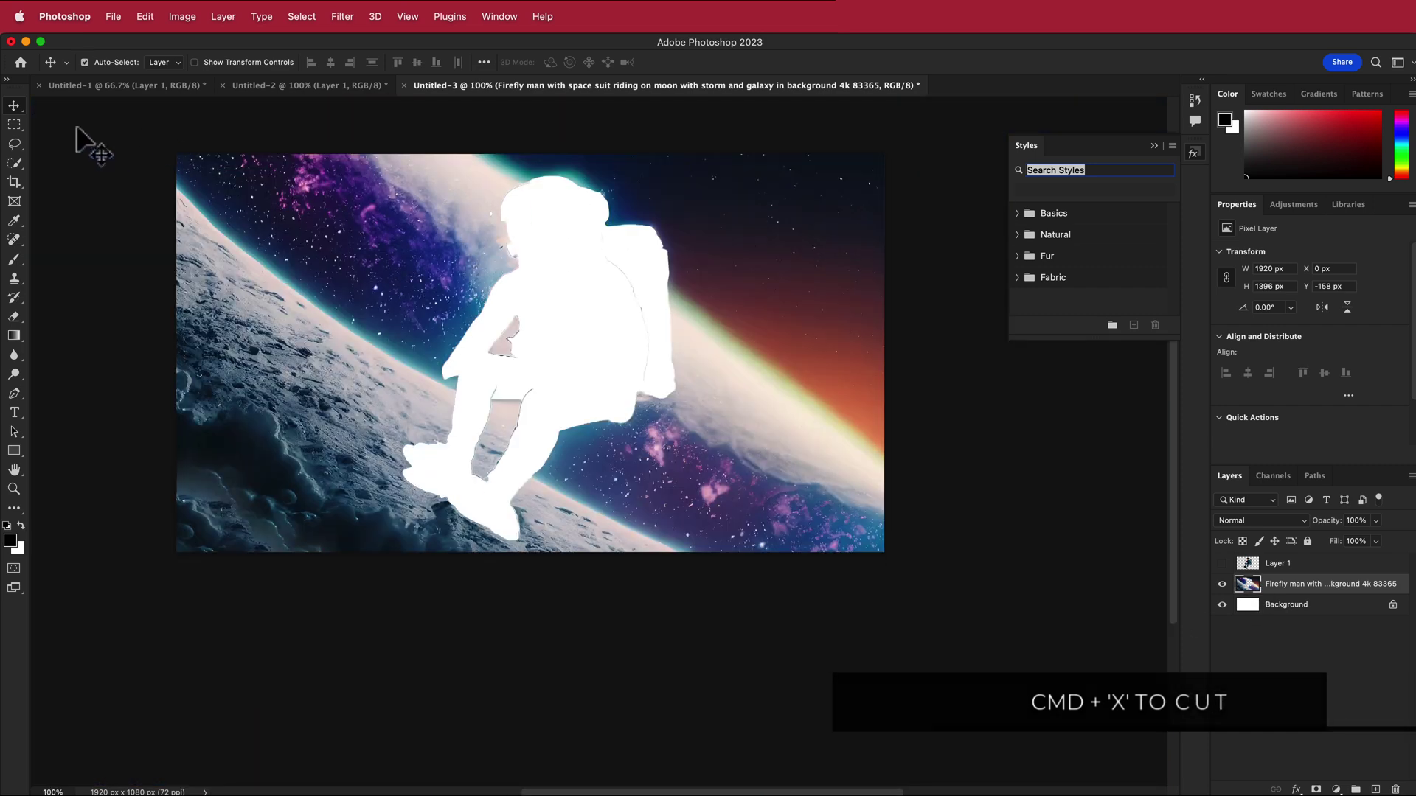
{"action": "left_click", "coordinate": [14, 143]}
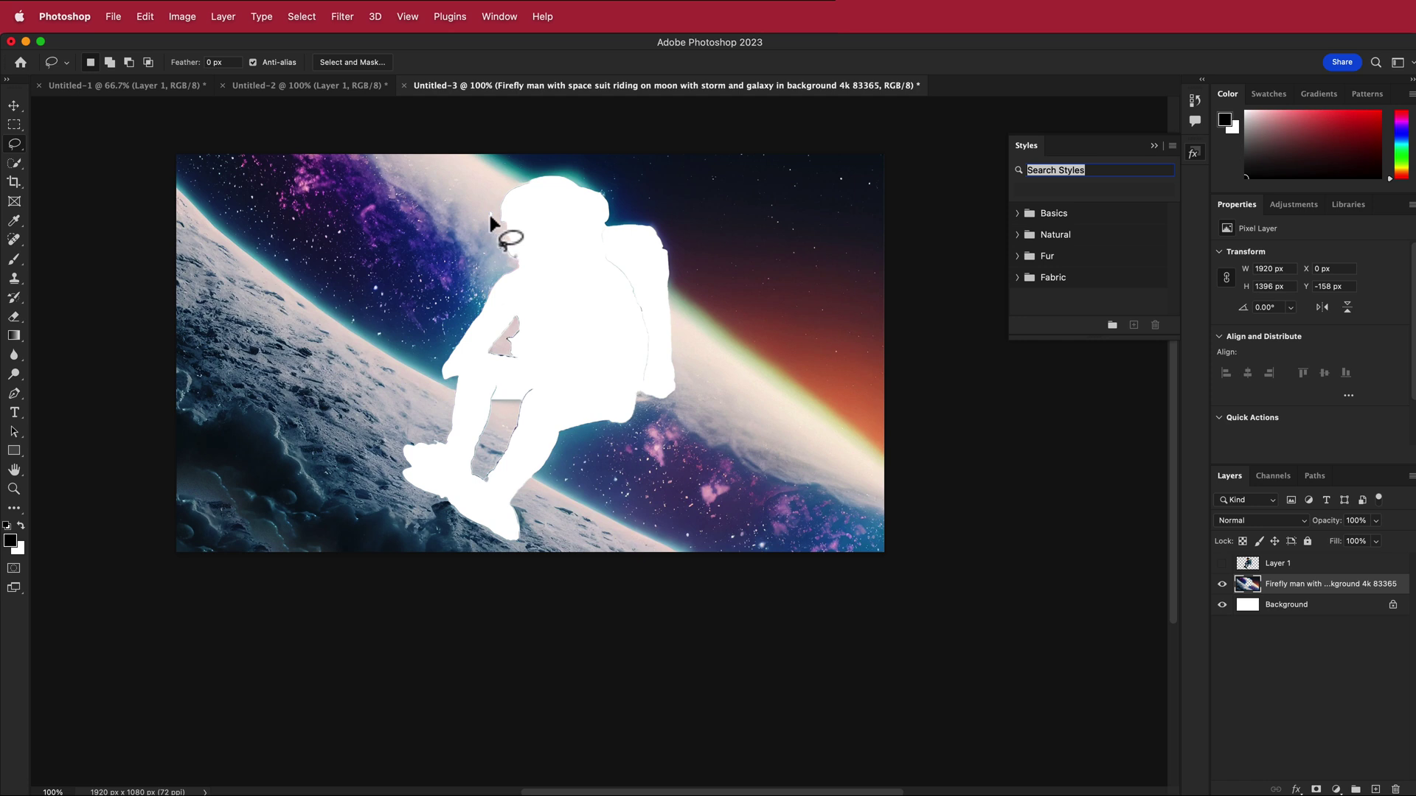
{"action": "mouse_move", "coordinate": [544, 167]}
{"action": "left_mouse_down"}
{"action": "mouse_move", "coordinate": [623, 184]}
{"action": "mouse_move", "coordinate": [686, 232]}
{"action": "mouse_move", "coordinate": [687, 404]}
{"action": "mouse_move", "coordinate": [665, 436]}
{"action": "mouse_move", "coordinate": [580, 458]}
{"action": "mouse_move", "coordinate": [515, 550]}
{"action": "mouse_move", "coordinate": [420, 510]}
{"action": "mouse_move", "coordinate": [384, 456]}
{"action": "mouse_move", "coordinate": [428, 419]}
{"action": "mouse_move", "coordinate": [431, 346]}
{"action": "mouse_move", "coordinate": [491, 237]}
{"action": "left_mouse_up"}
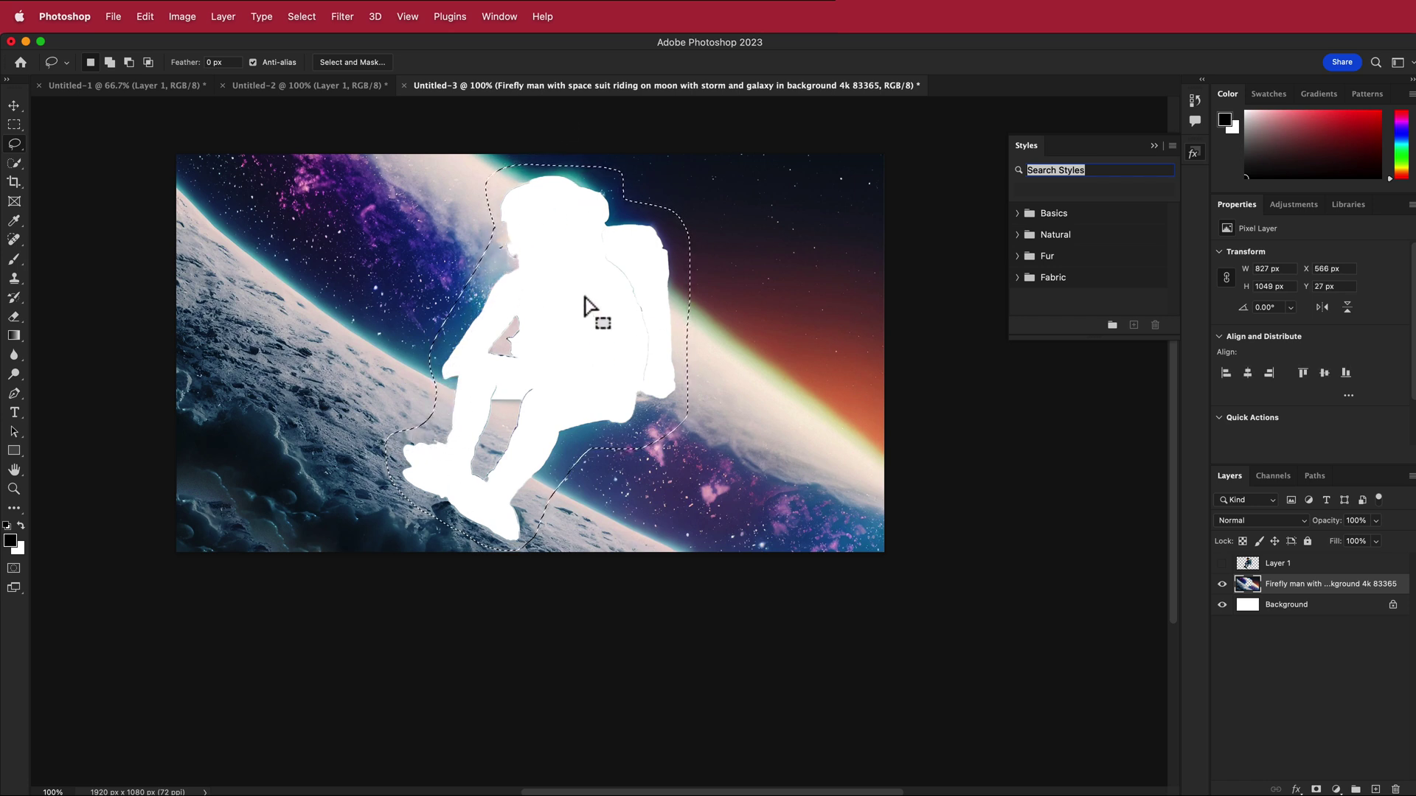
{"action": "left_click", "coordinate": [146, 18]}
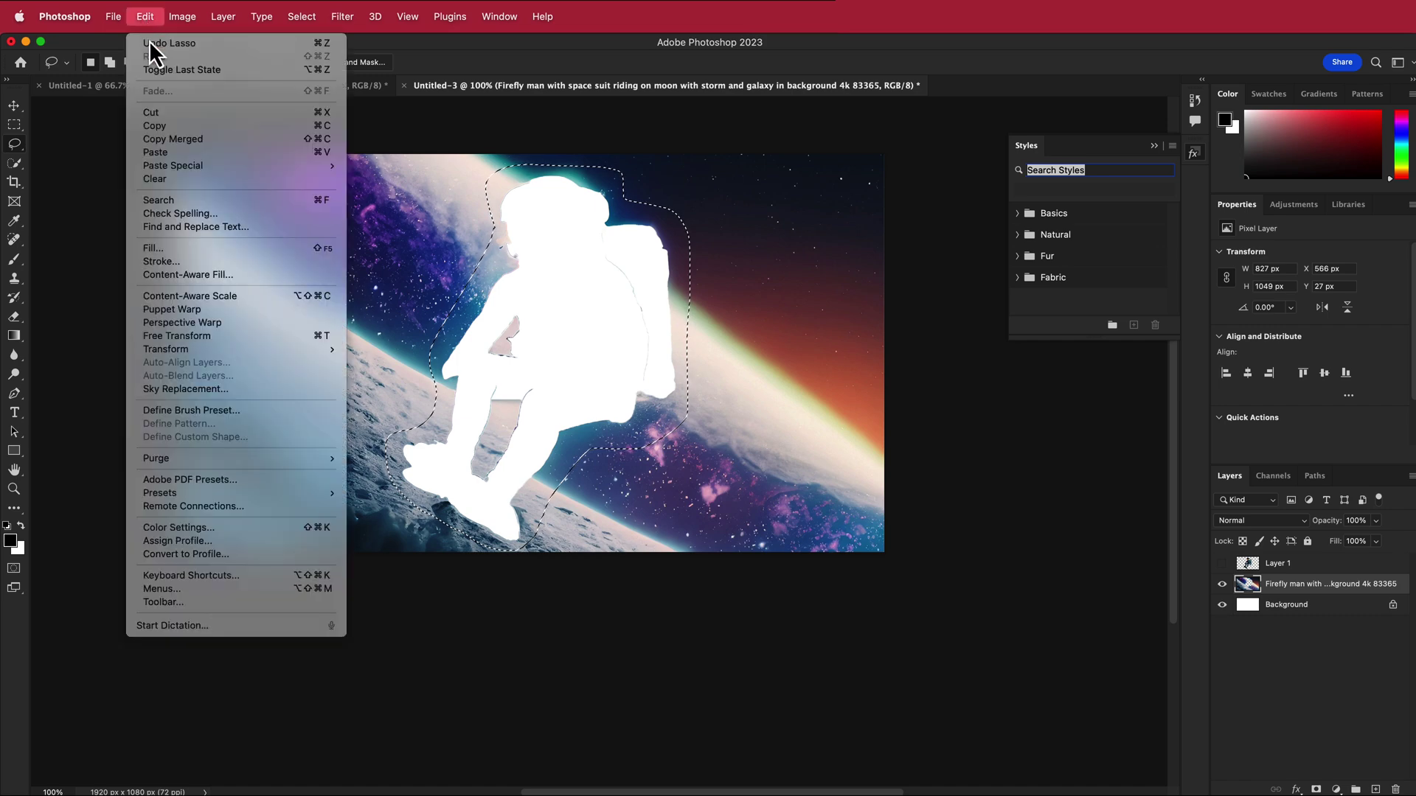
{"action": "left_click", "coordinate": [219, 276]}
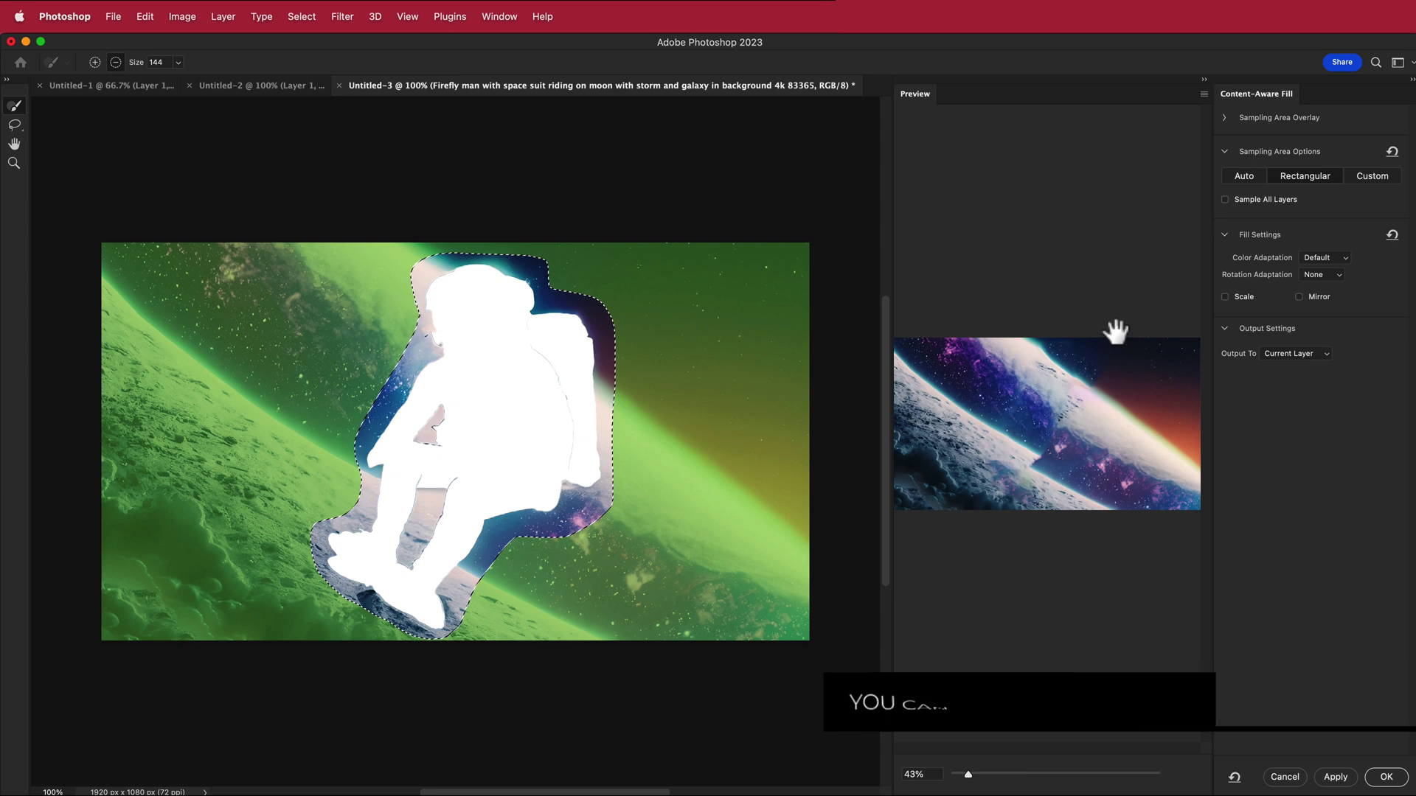
{"action": "left_click", "coordinate": [1325, 258]}
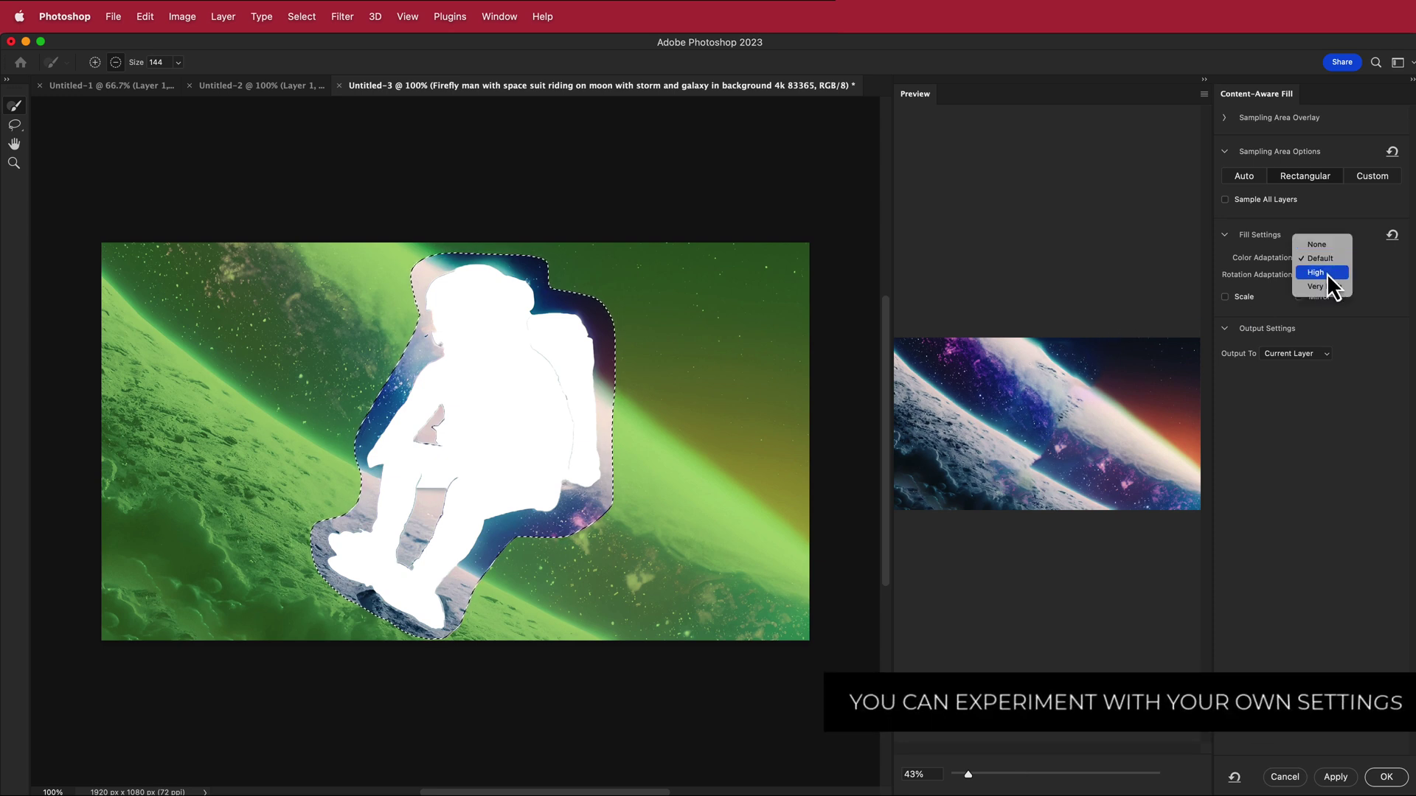
{"action": "left_click", "coordinate": [1326, 286]}
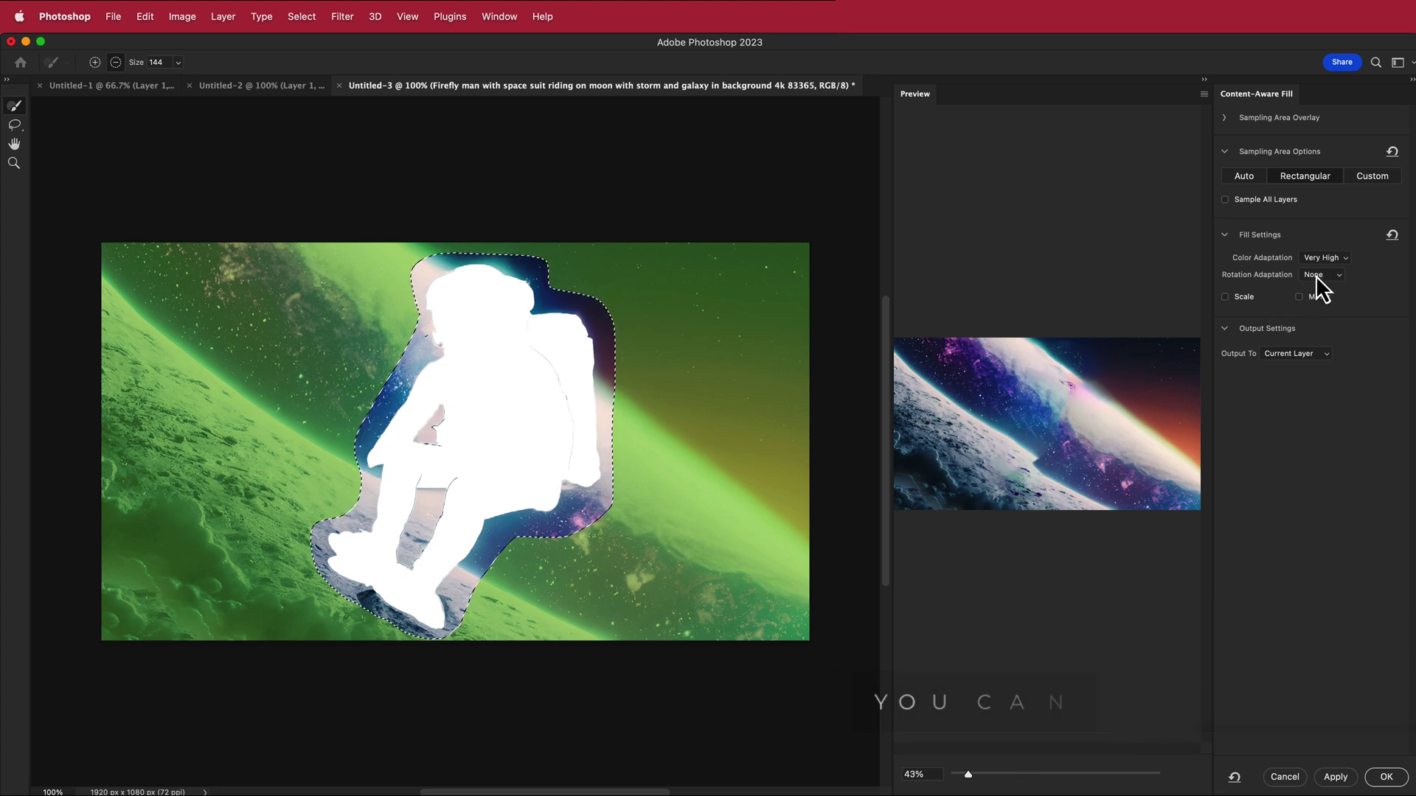
{"action": "left_click", "coordinate": [1319, 280]}
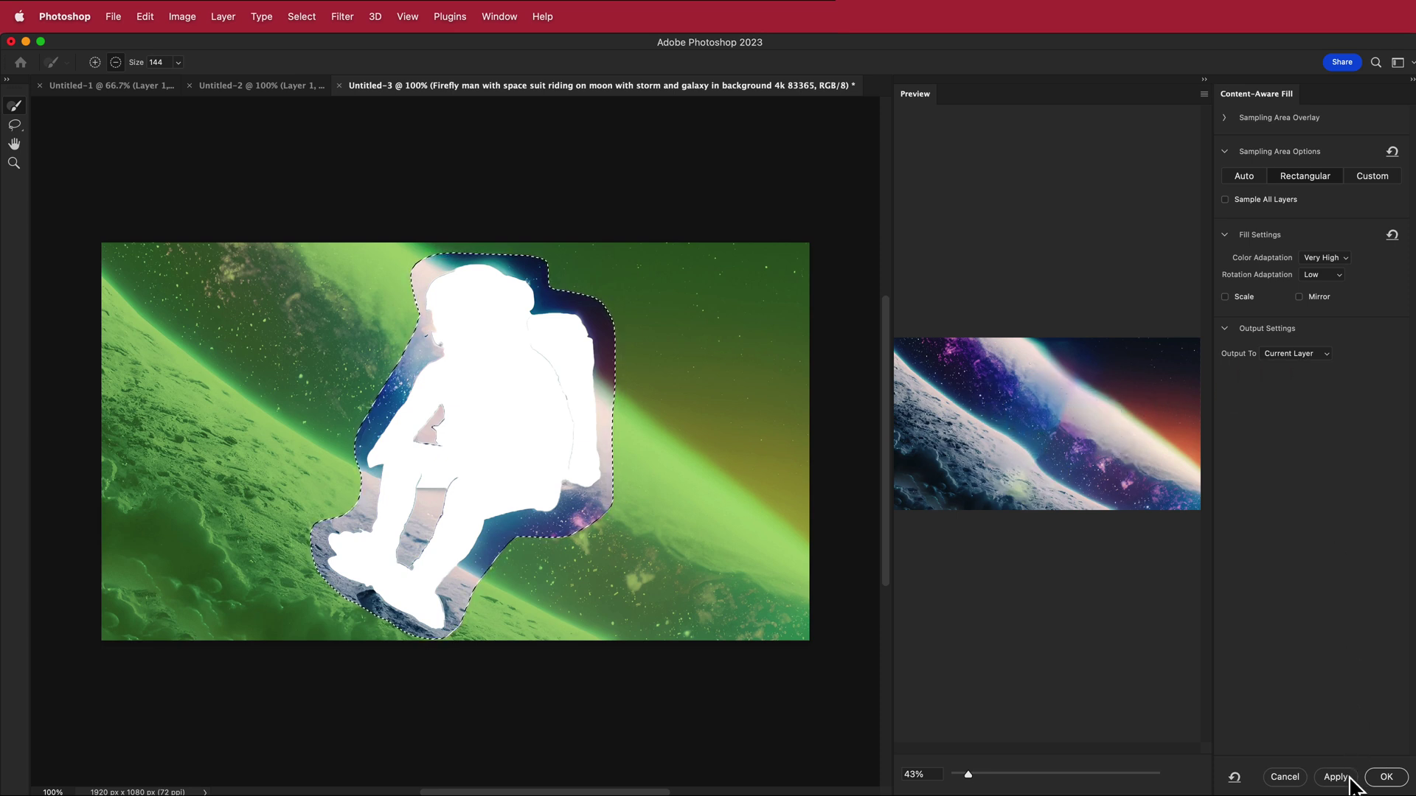
{"action": "left_click", "coordinate": [1383, 777]}
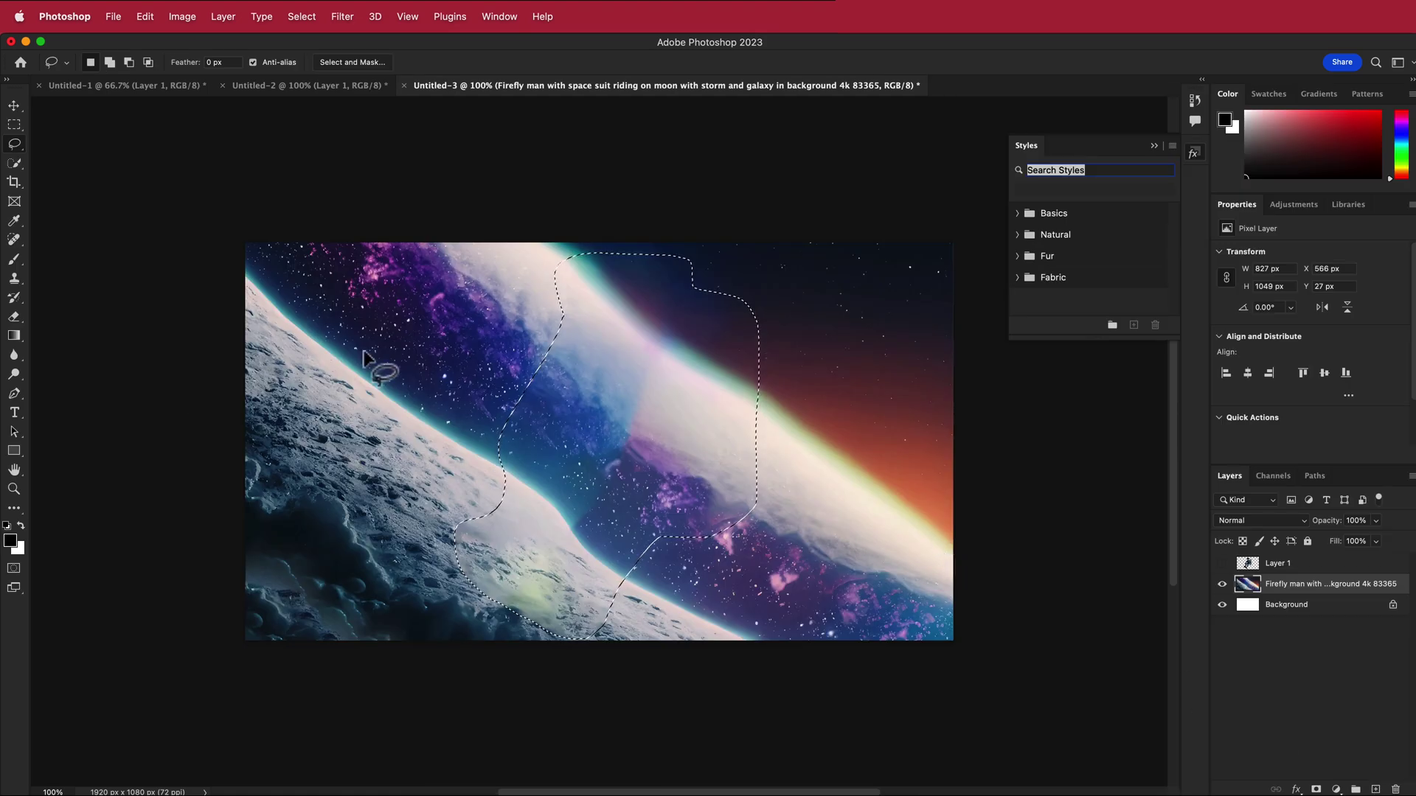
Show the astronaut layer again over the filled background and clear the lasso selection.
{"action": "left_click", "coordinate": [15, 125]}
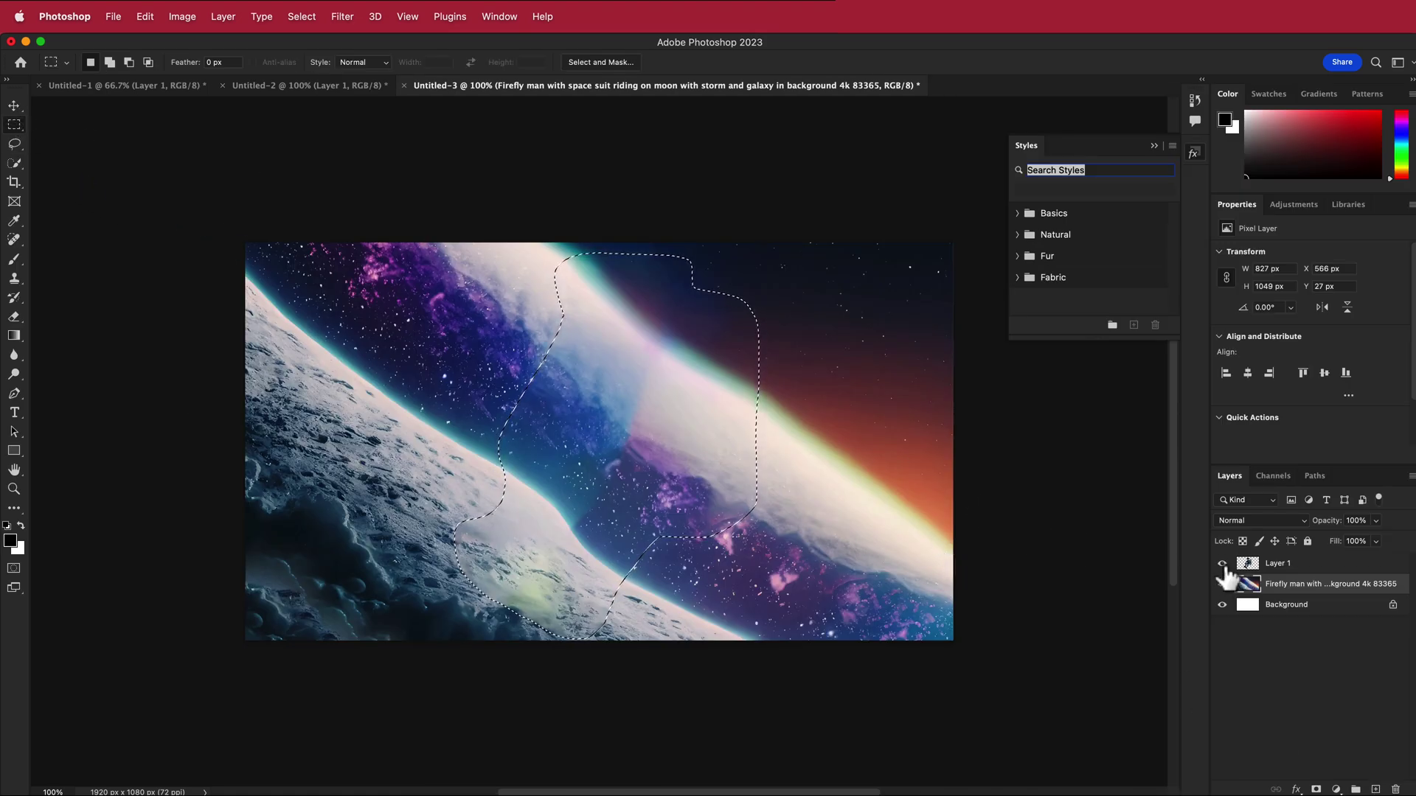
{"action": "left_click", "coordinate": [1222, 563]}
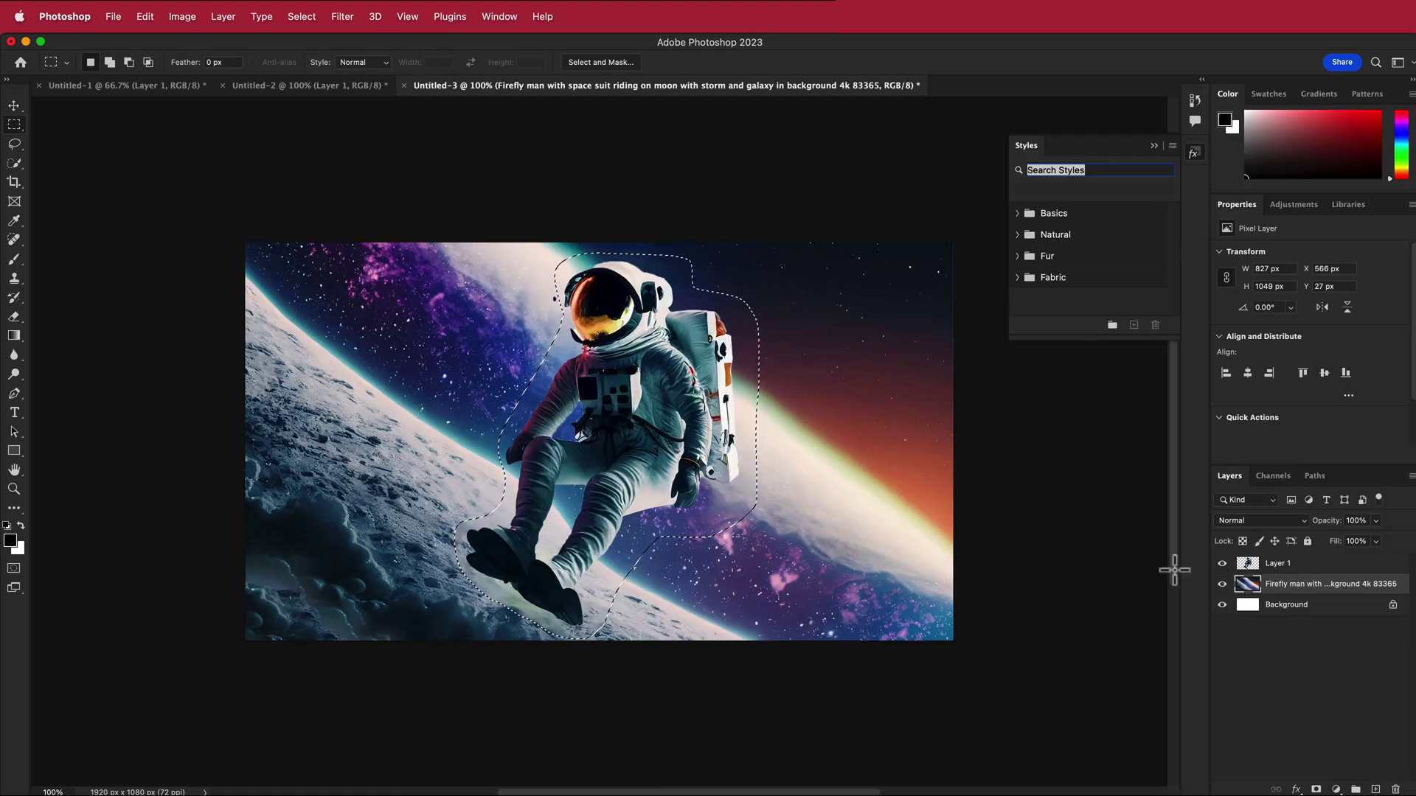
{"action": "left_click", "coordinate": [304, 286]}
Hide the filled image layer and the Background layer, select the astronaut layer and go to the export options.
{"action": "left_click", "coordinate": [1222, 584]}
{"action": "left_click", "coordinate": [1222, 605]}
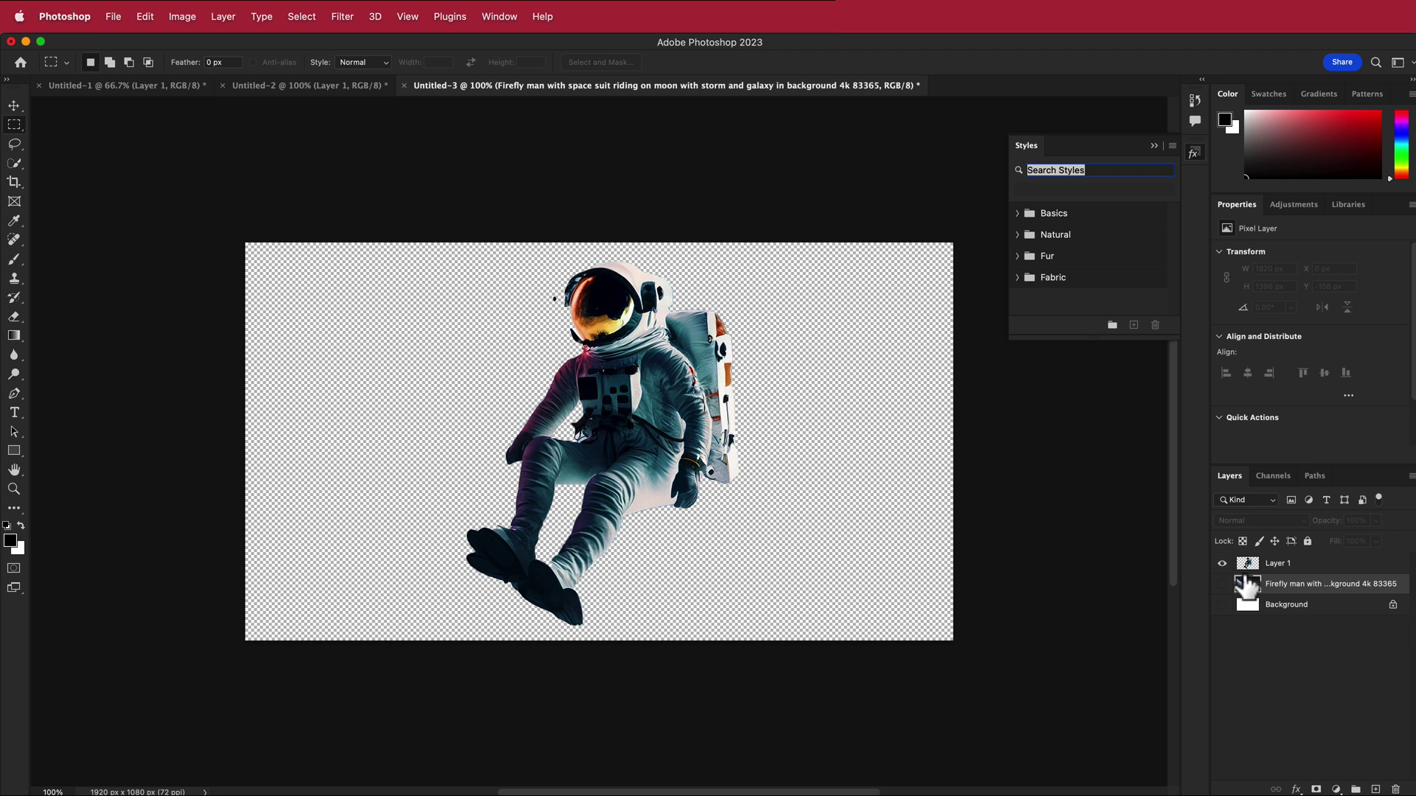
{"action": "left_click", "coordinate": [1246, 566]}
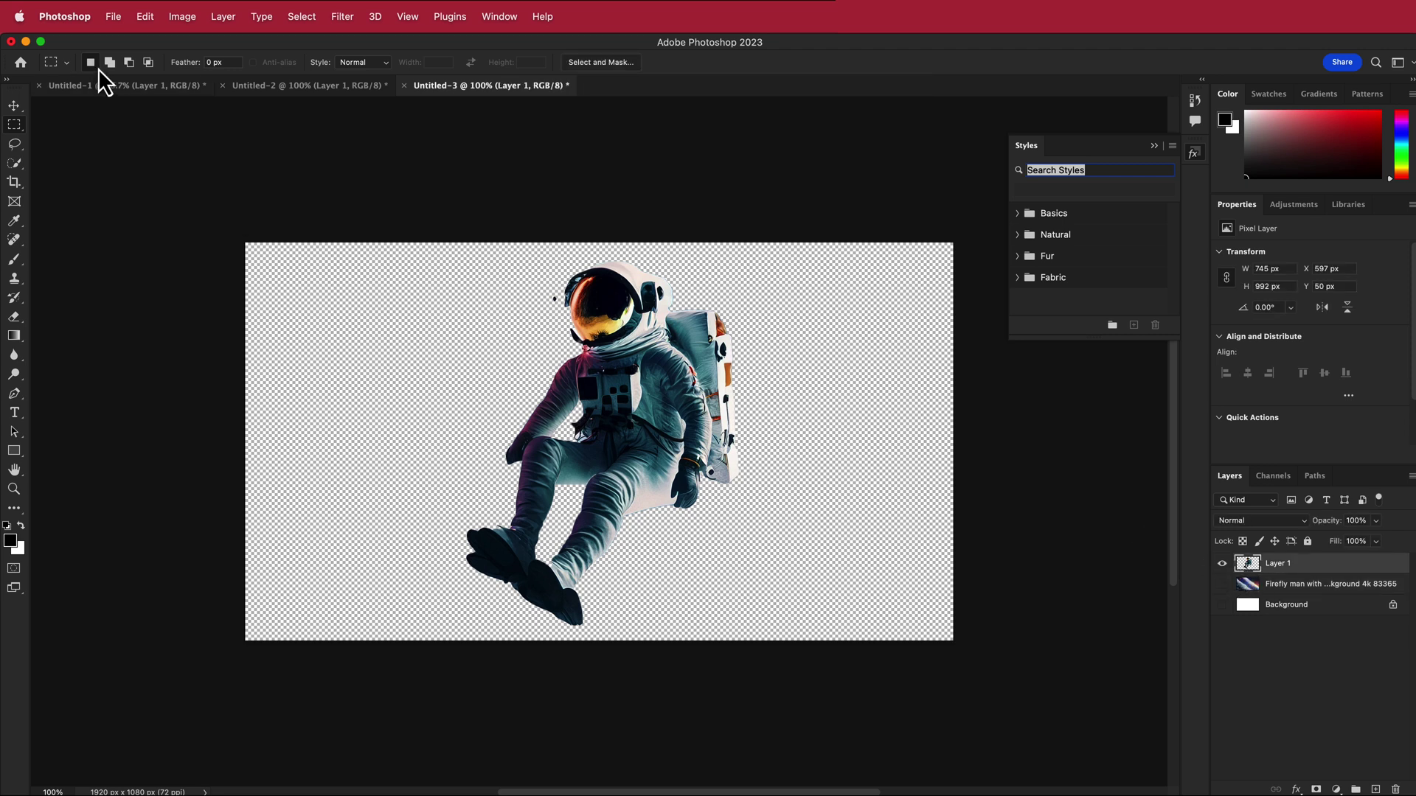
{"action": "left_click", "coordinate": [109, 18]}
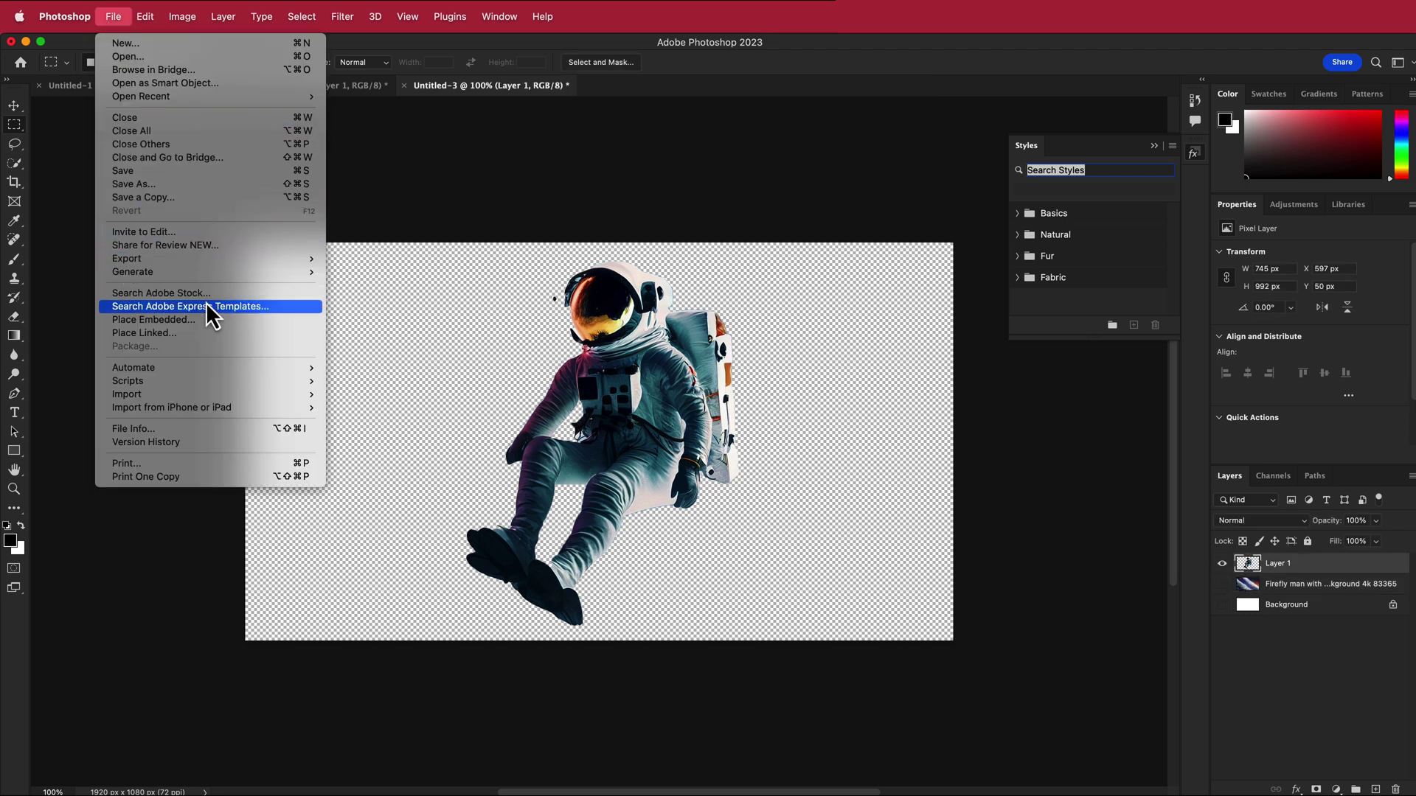
{"action": "mouse_move", "coordinate": [167, 260]}
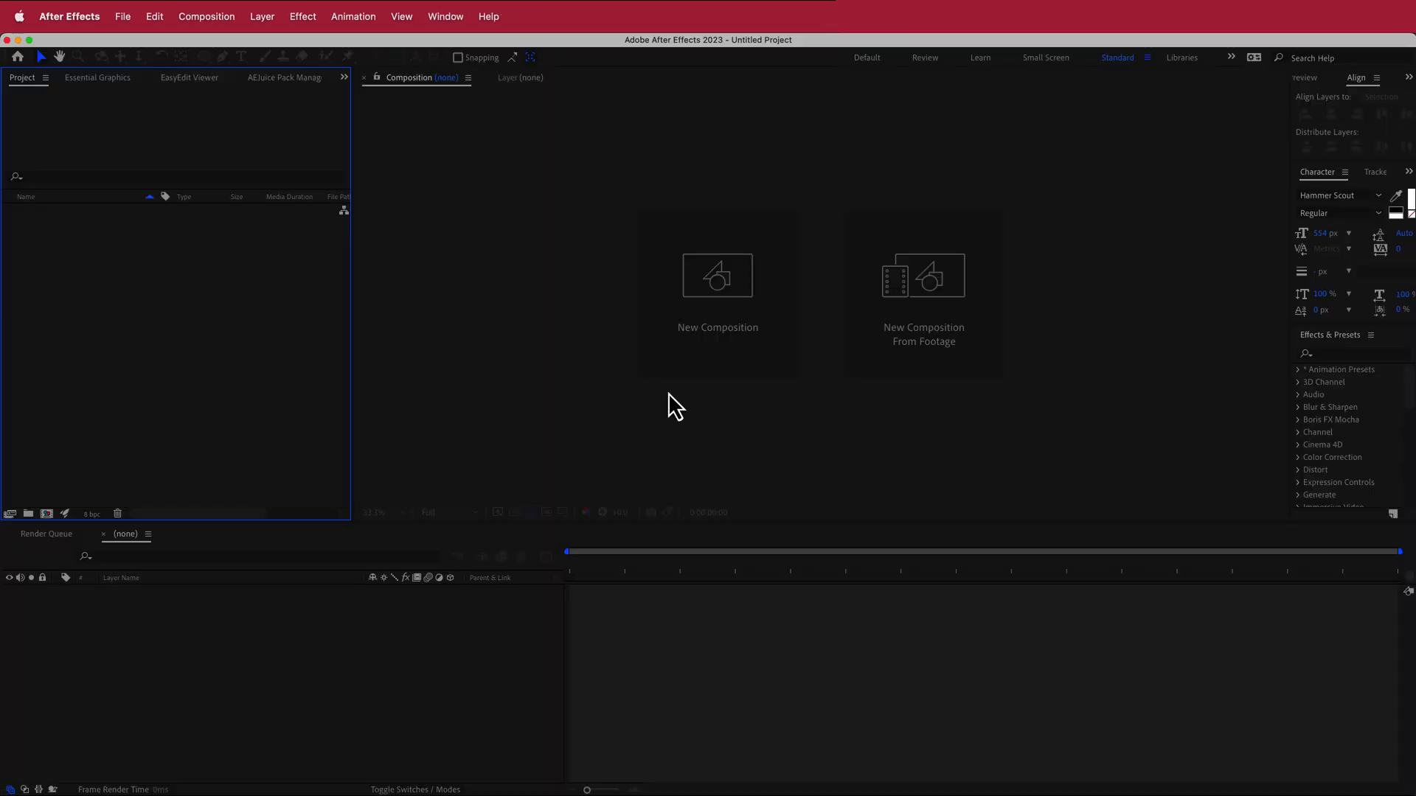
In After Effects, create a 1920 x 1080 composition at 30 fps lasting 5 seconds and fit it in the viewer.
{"action": "left_click", "coordinate": [697, 331]}
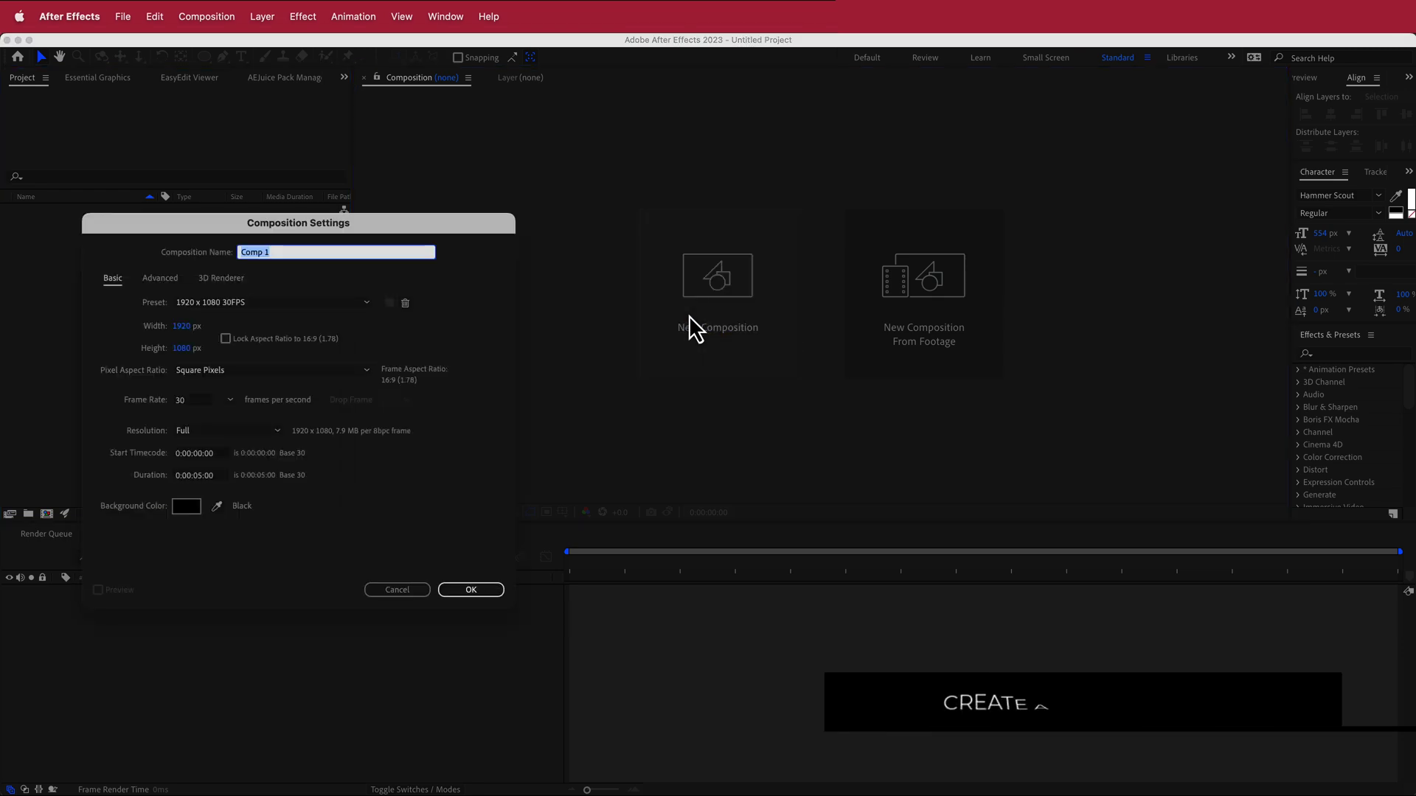
{"action": "left_click", "coordinate": [180, 326]}
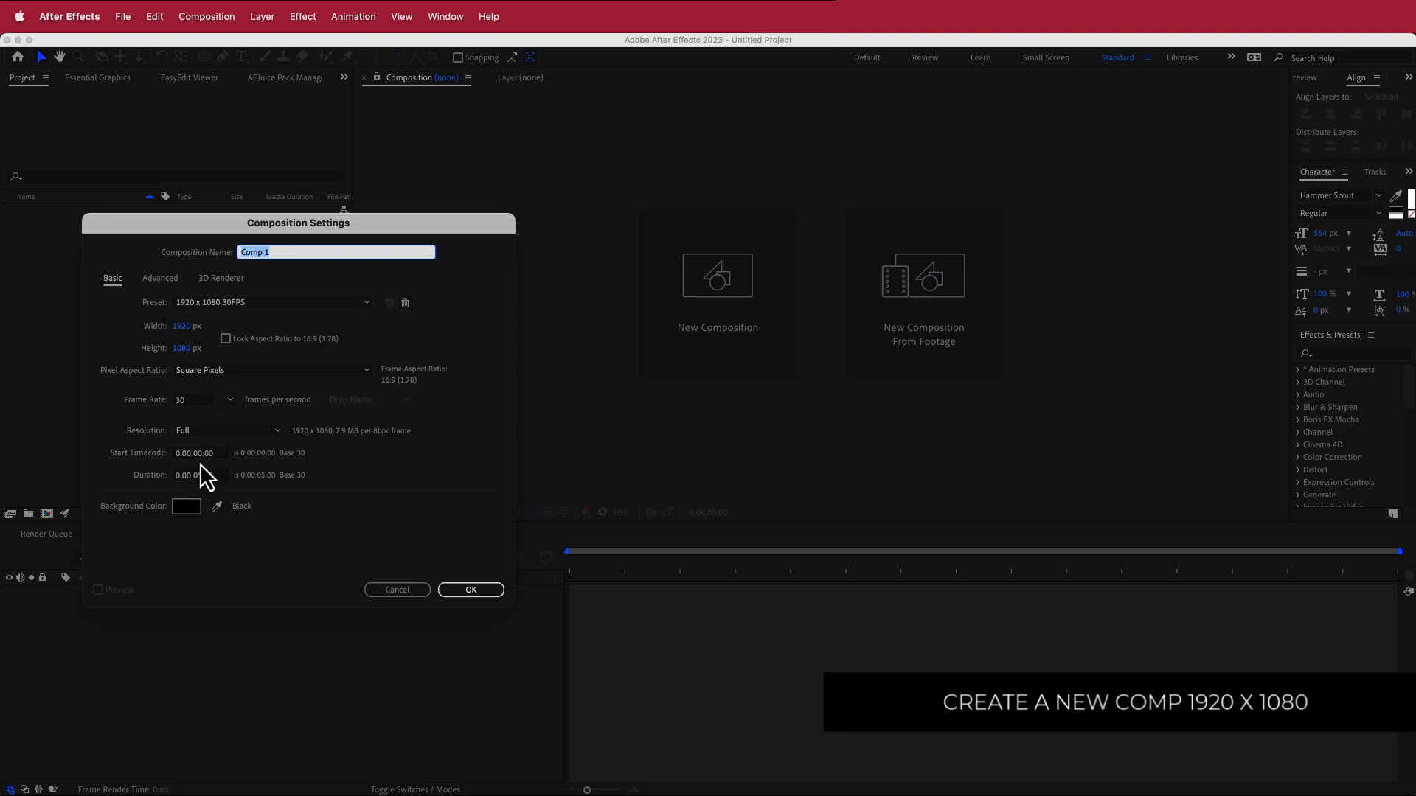
{"action": "left_click", "coordinate": [480, 591]}
{"action": "left_click", "coordinate": [399, 513]}
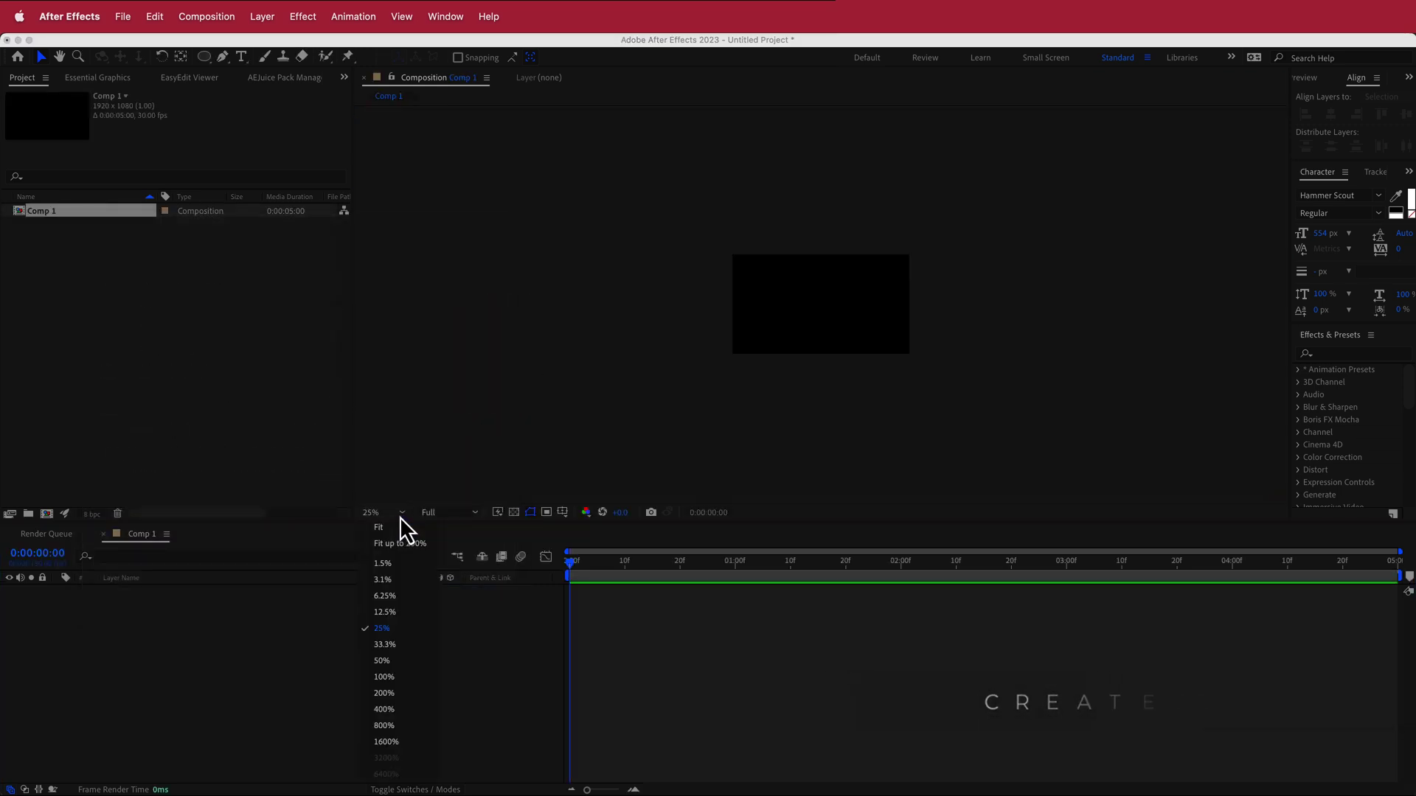
{"action": "left_click", "coordinate": [411, 542]}
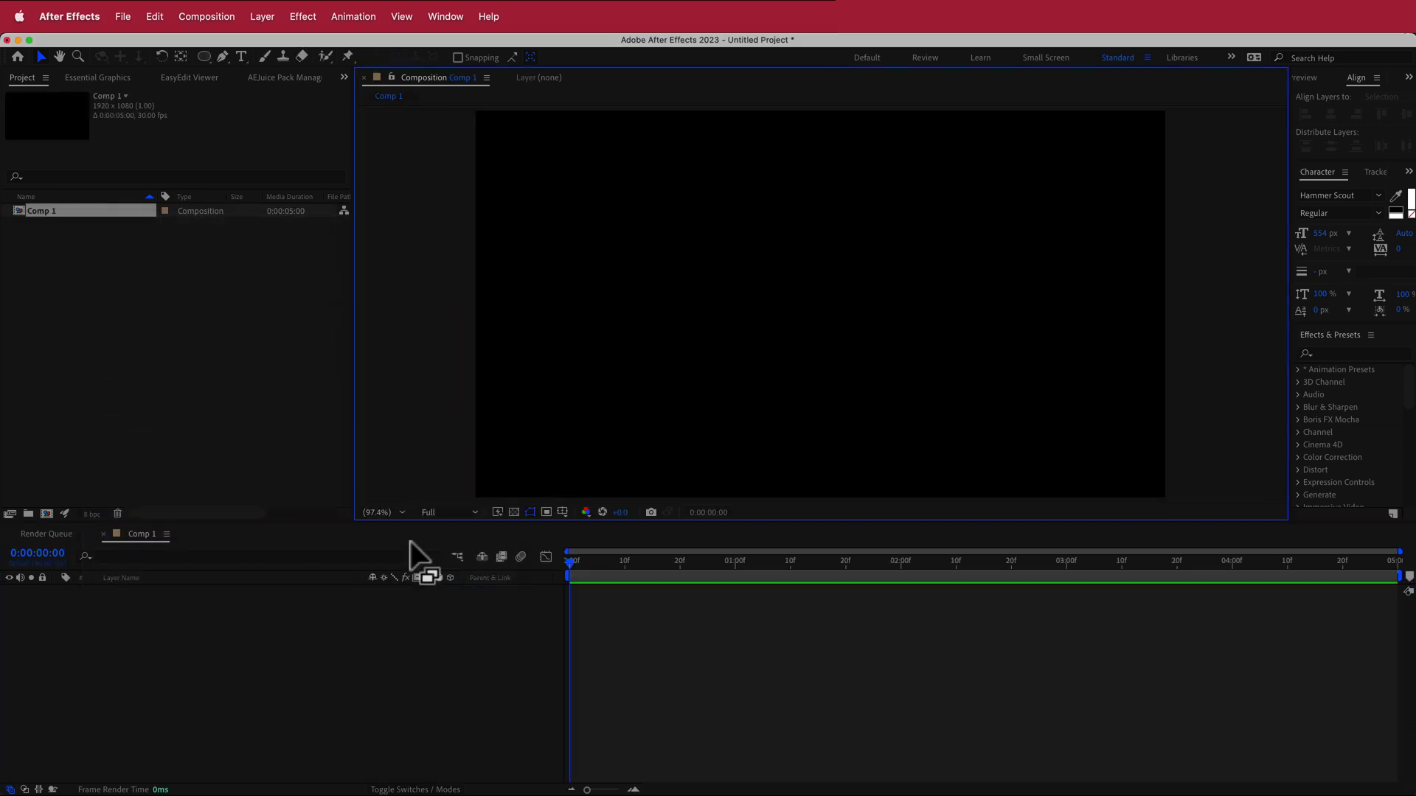
Import BG1.png and SPACEMAN.png and add both to the composition with the astronaut above the background.
{"action": "right_click", "coordinate": [94, 288]}
{"action": "mouse_move", "coordinate": [171, 363]}
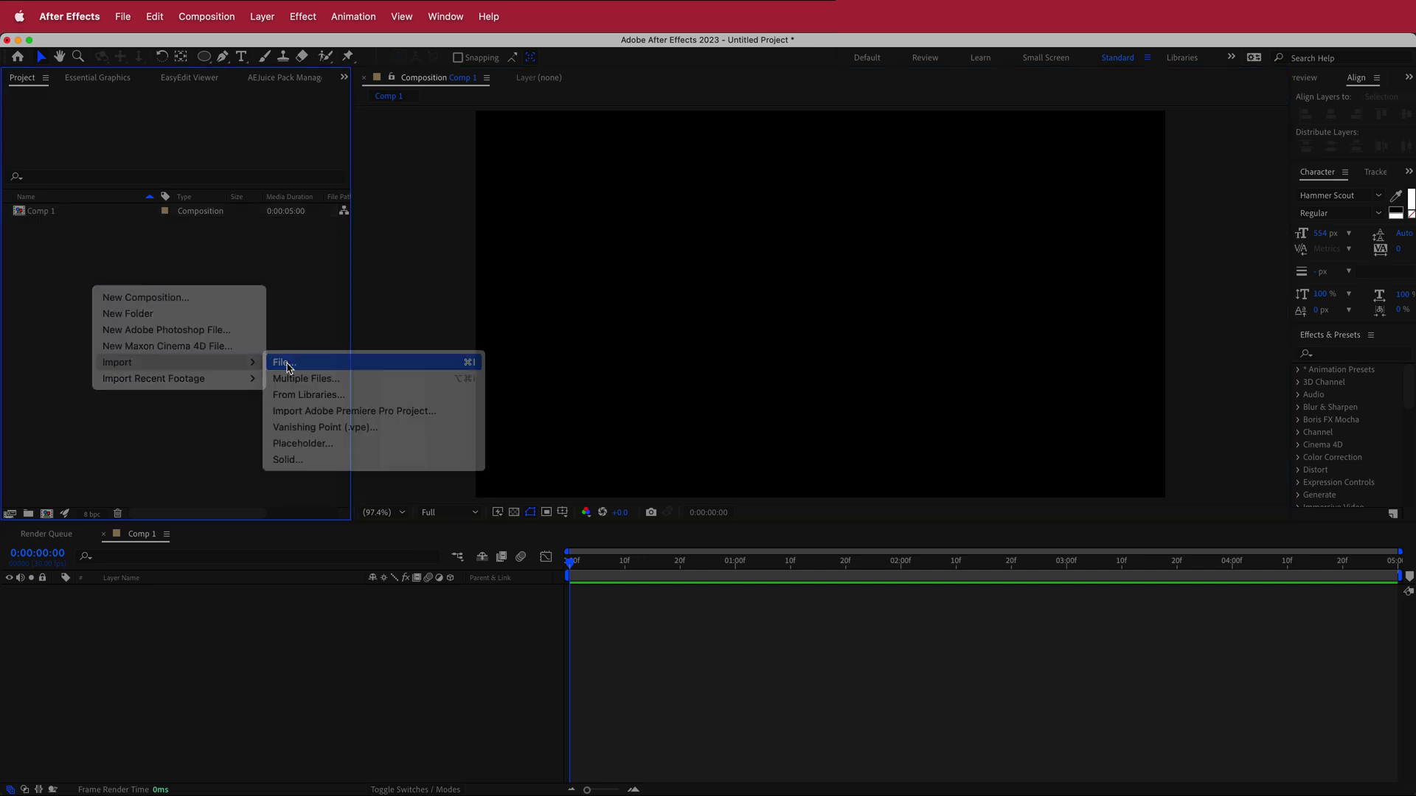
{"action": "left_click", "coordinate": [289, 366]}
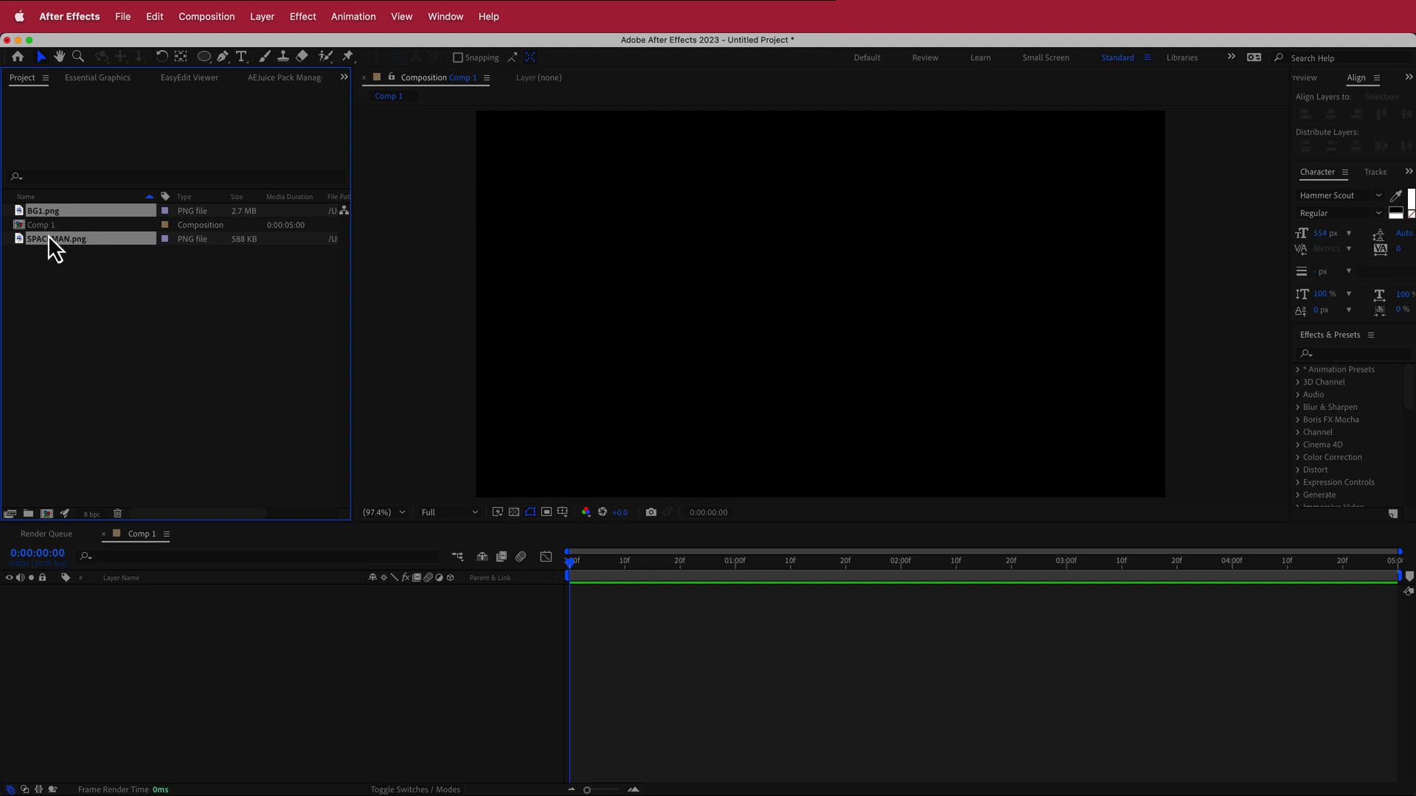
{"action": "left_click_drag", "start_coordinate": [49, 237], "coordinate": [152, 594]}
{"action": "left_click", "coordinate": [252, 670]}
{"action": "left_click", "coordinate": [168, 649]}
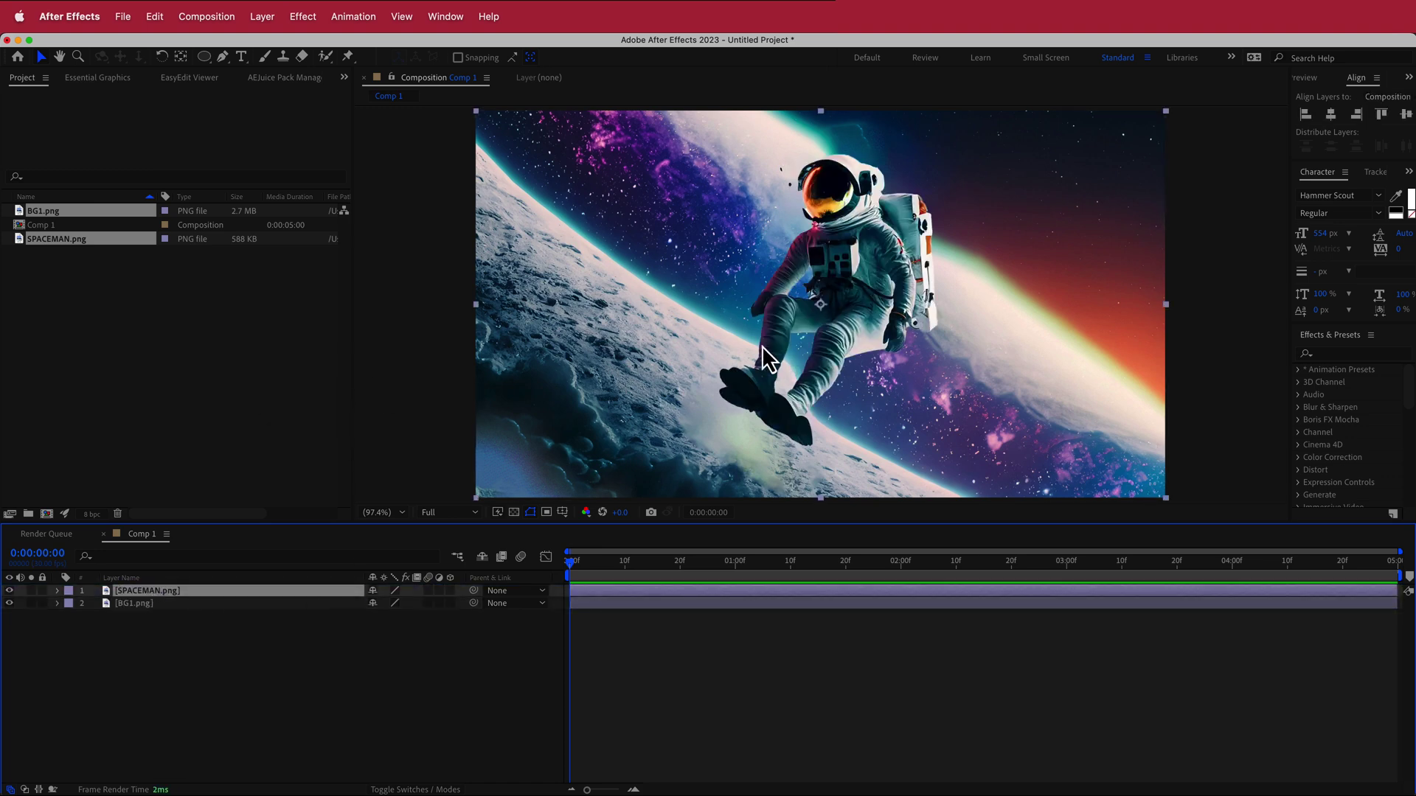
Make both the SPACEMAN.png and BG1.png layers 3D layers.
{"action": "left_click", "coordinate": [402, 513]}
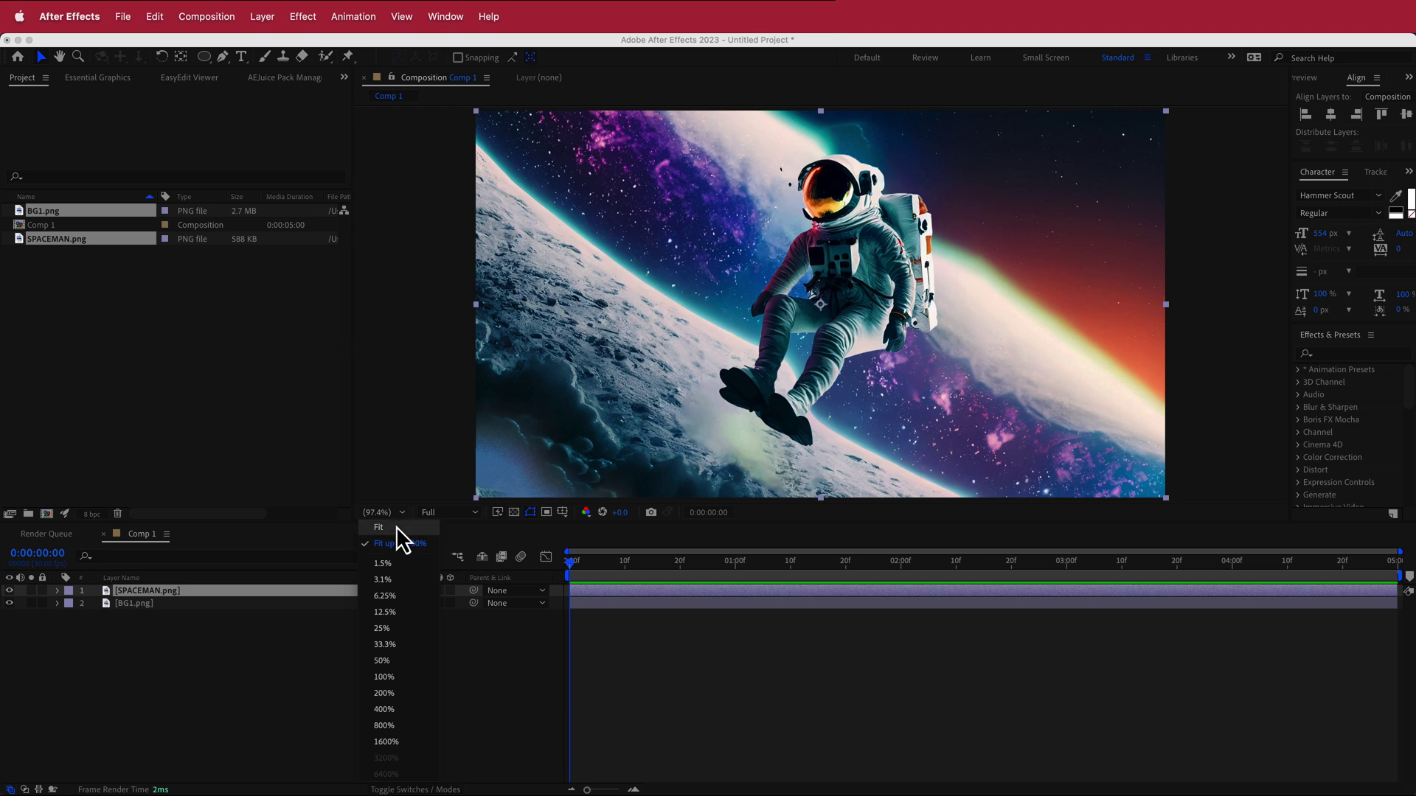
{"action": "left_click", "coordinate": [382, 661]}
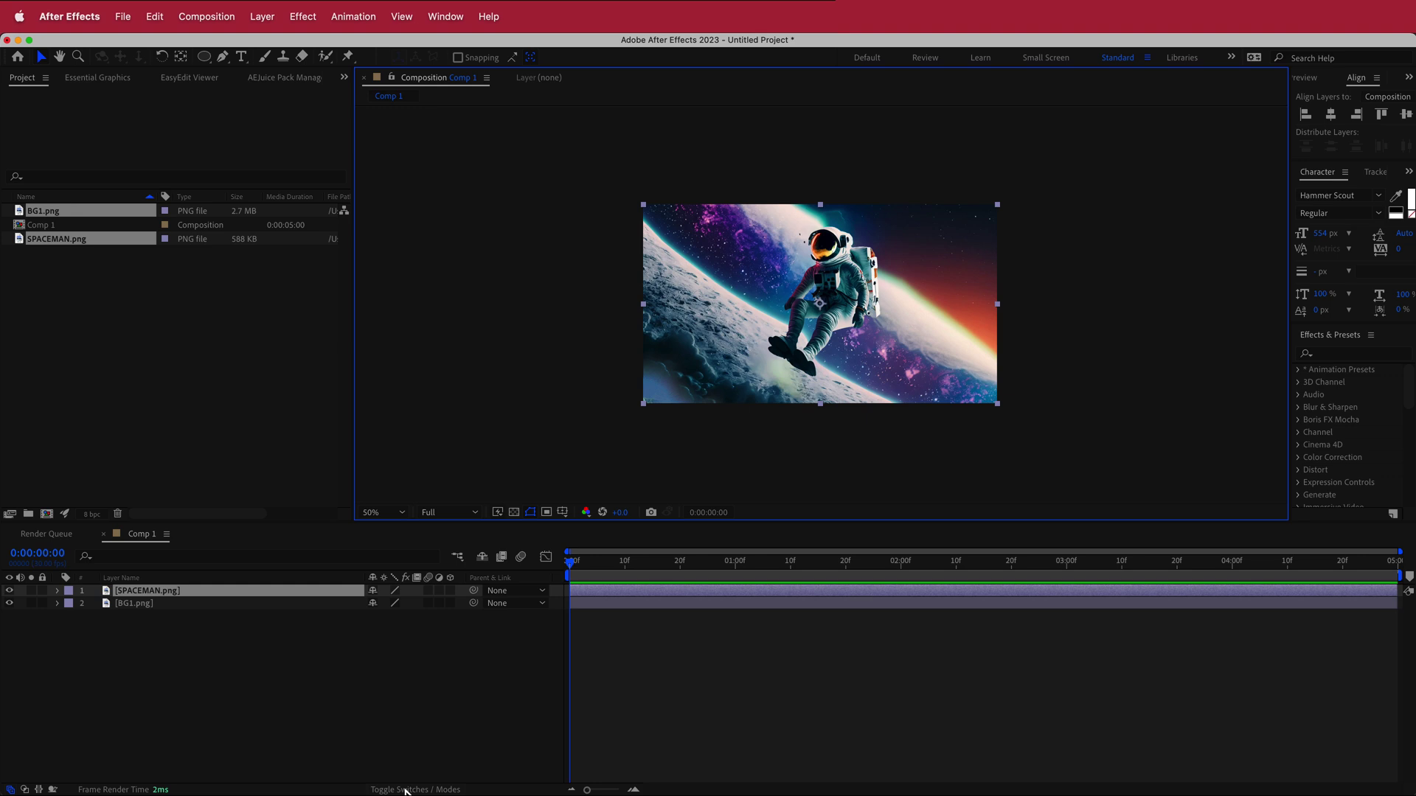
{"action": "left_click", "coordinate": [449, 590]}
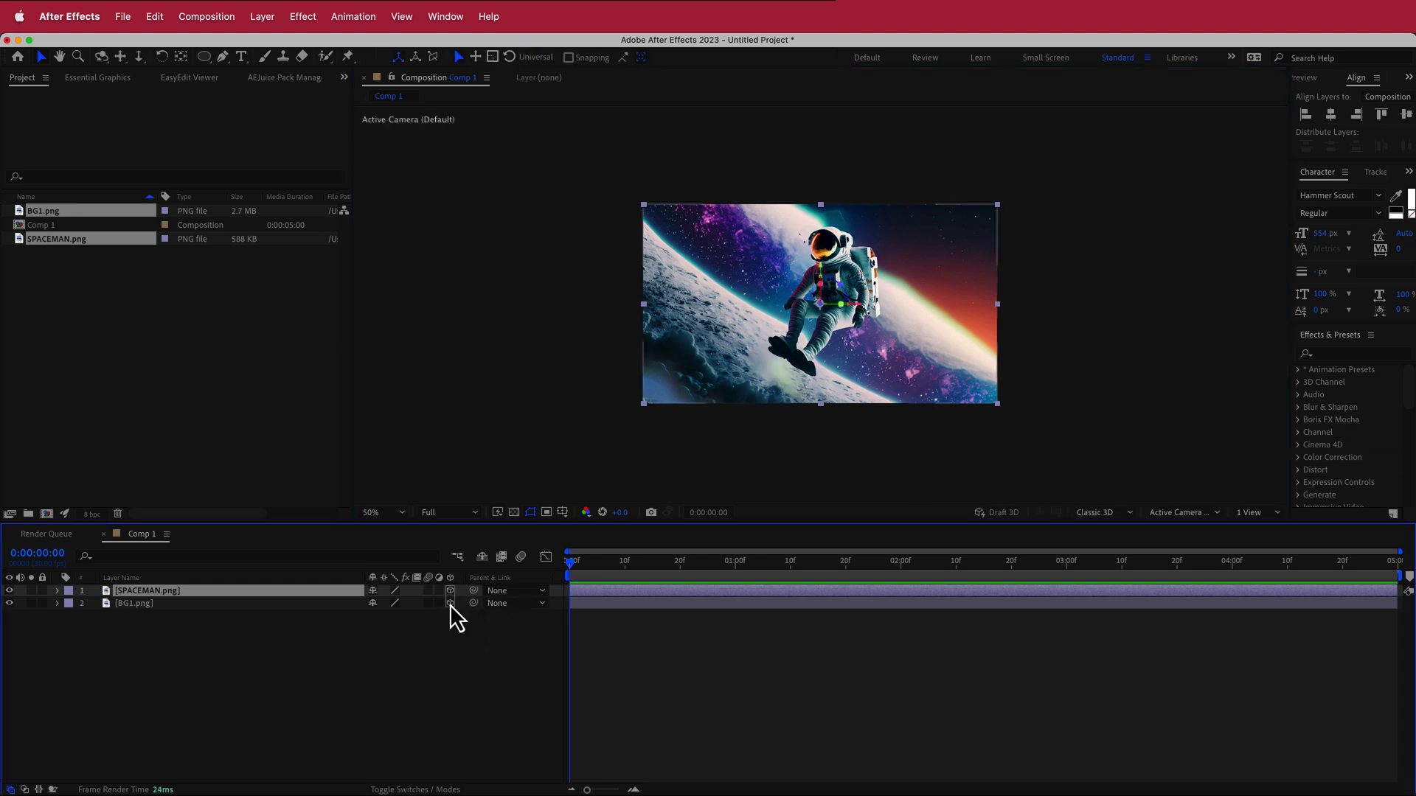
Push the BG1.png layer back in depth to a Z position of about 2111.
{"action": "left_click", "coordinate": [141, 603]}
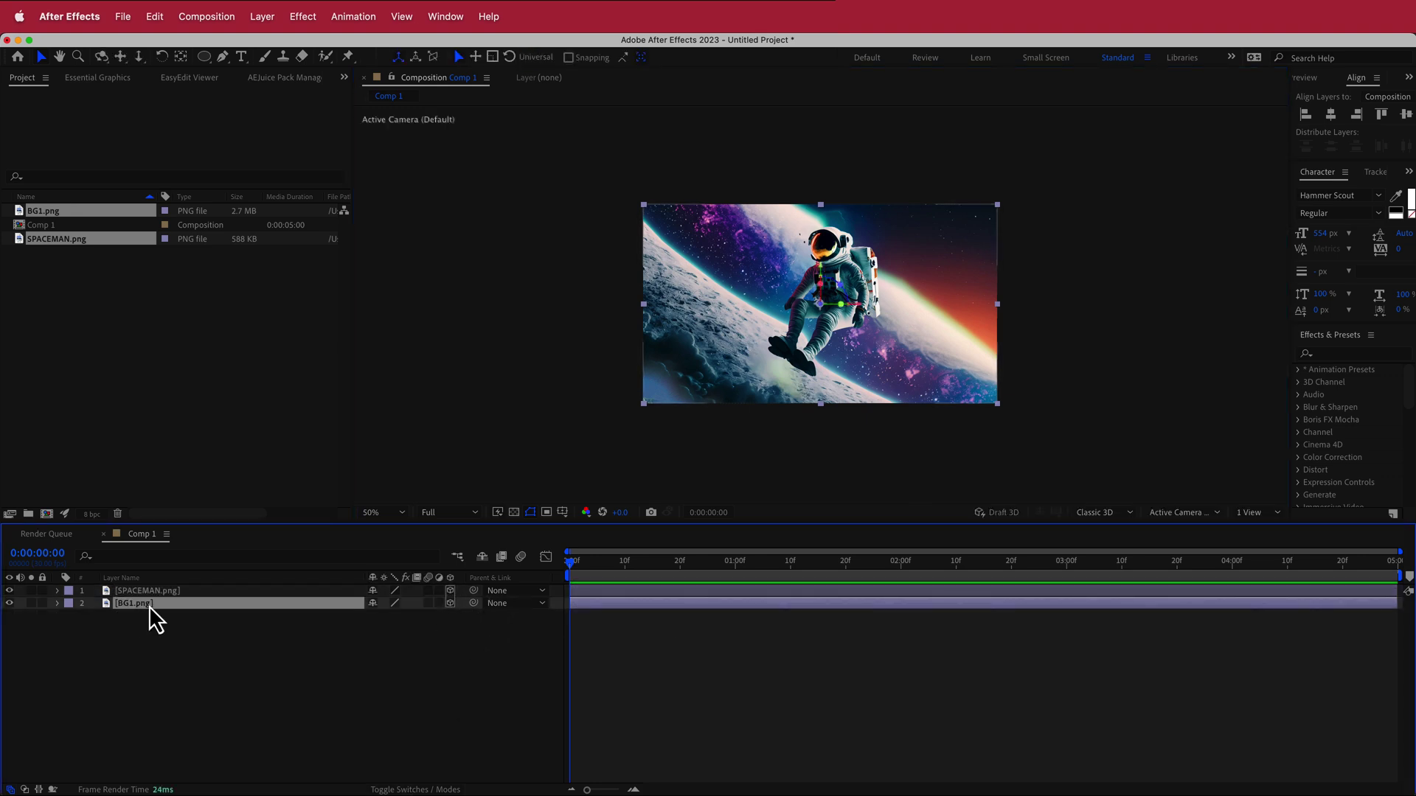
{"action": "key", "text": "t"}
{"action": "key", "text": "p"}
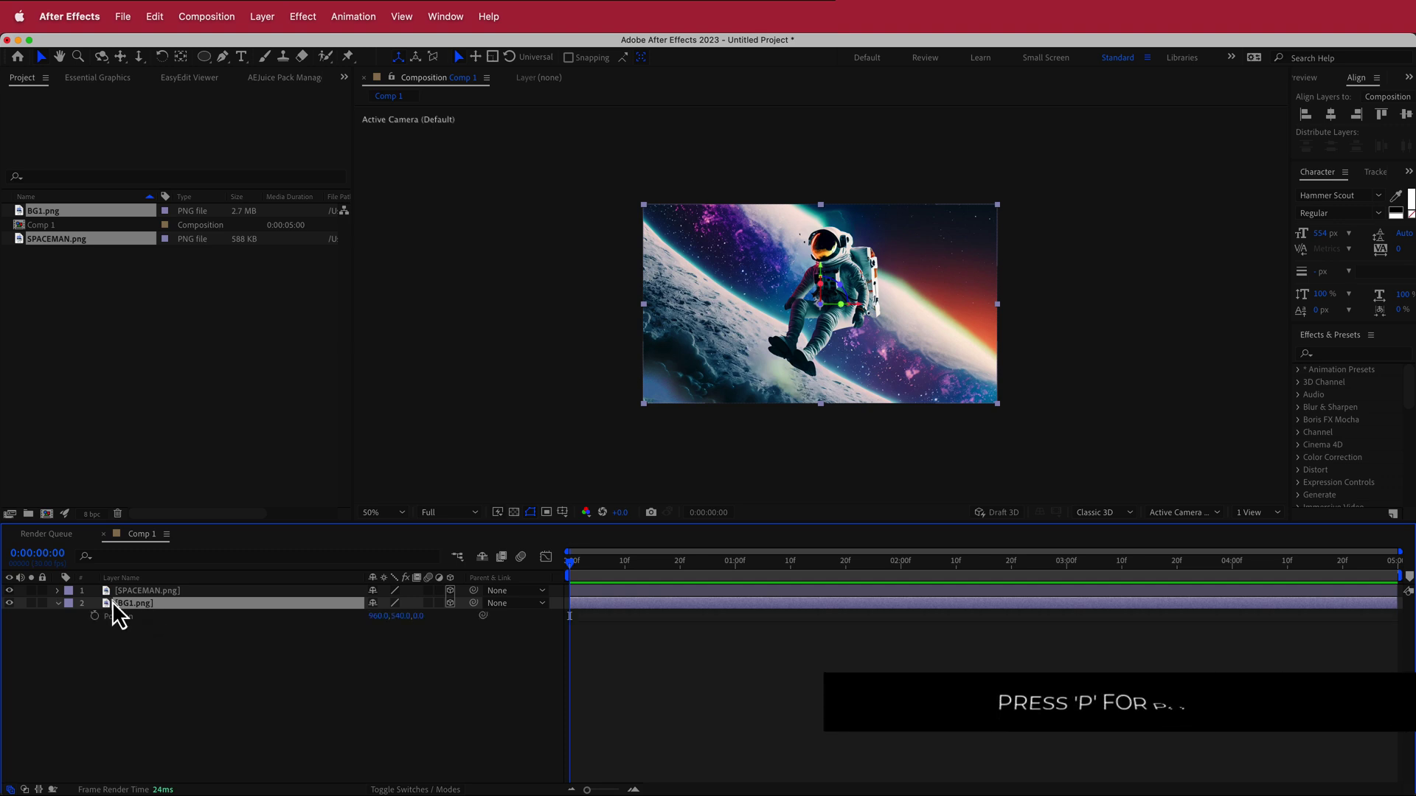
{"action": "left_click_drag", "start_coordinate": [417, 617], "coordinate": [891, 600]}
{"action": "left_click_drag", "start_coordinate": [424, 616], "coordinate": [887, 588]}
{"action": "left_click_drag", "start_coordinate": [422, 616], "coordinate": [971, 609]}
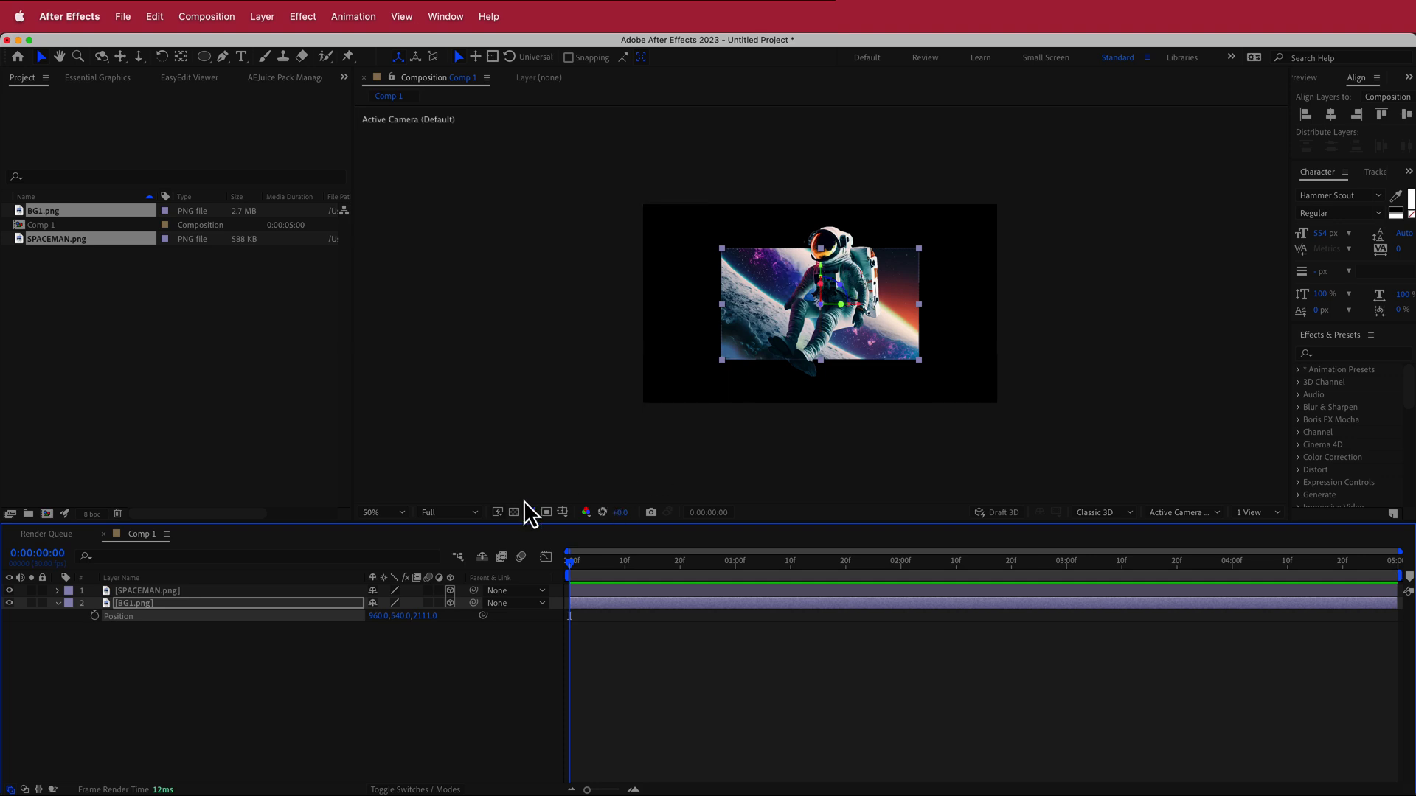
Scale the BG1.png layer up to 202% so it covers the whole frame.
{"action": "left_click", "coordinate": [158, 605]}
{"action": "key", "text": "s"}
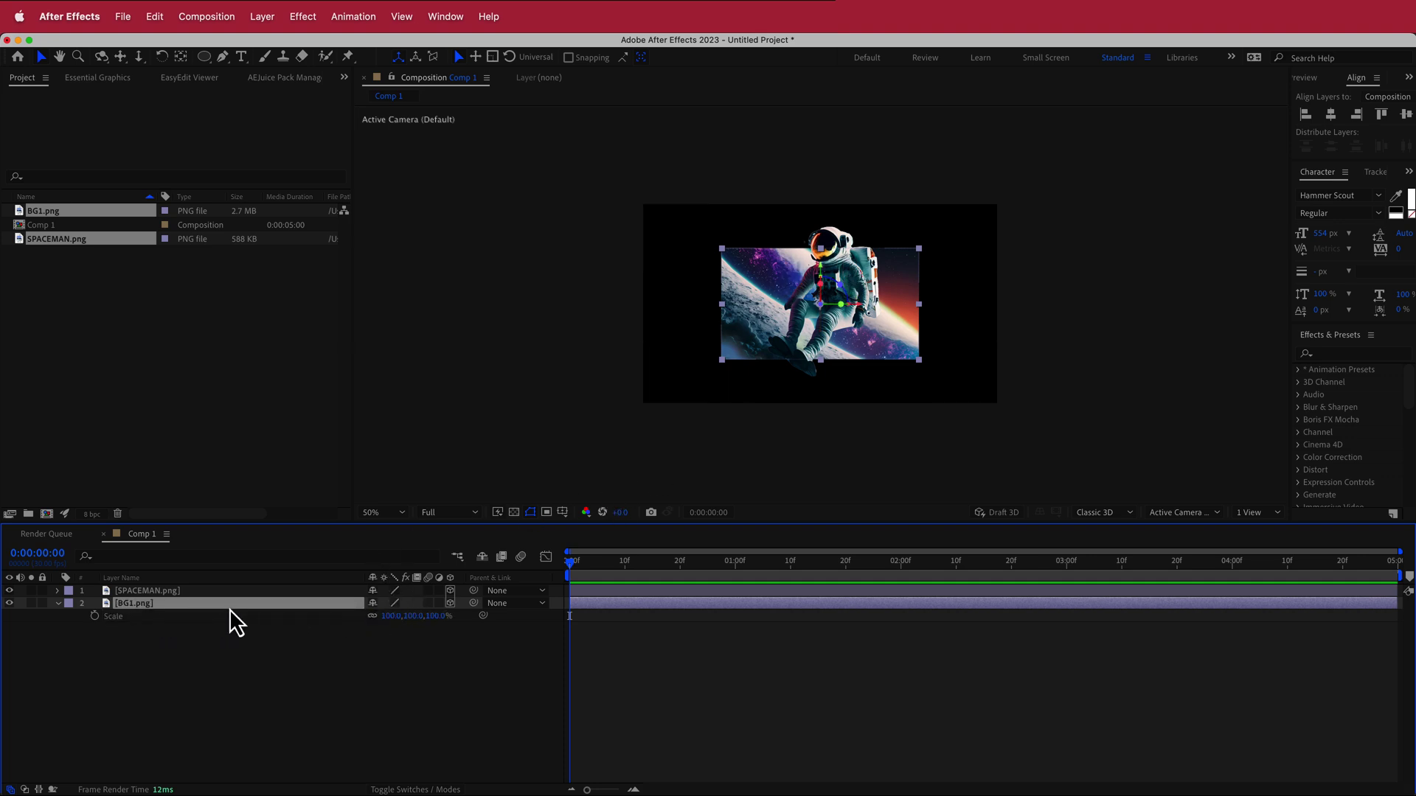
{"action": "left_click_drag", "start_coordinate": [389, 626], "coordinate": [456, 612]}
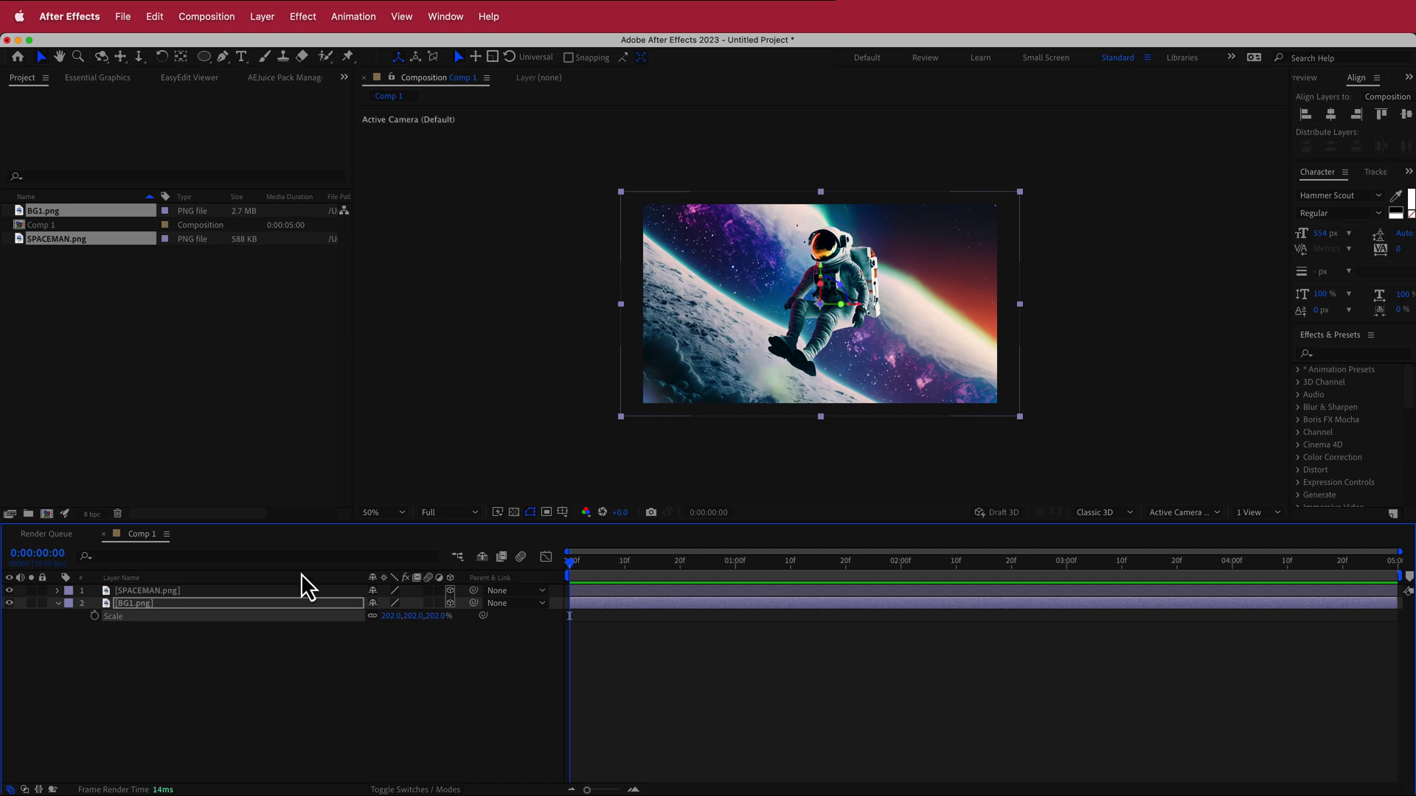
Scale the SPACEMAN.png layer to 94% and bring it forward to a Z position of about -132.
{"action": "left_click", "coordinate": [166, 591]}
{"action": "key", "text": "s"}
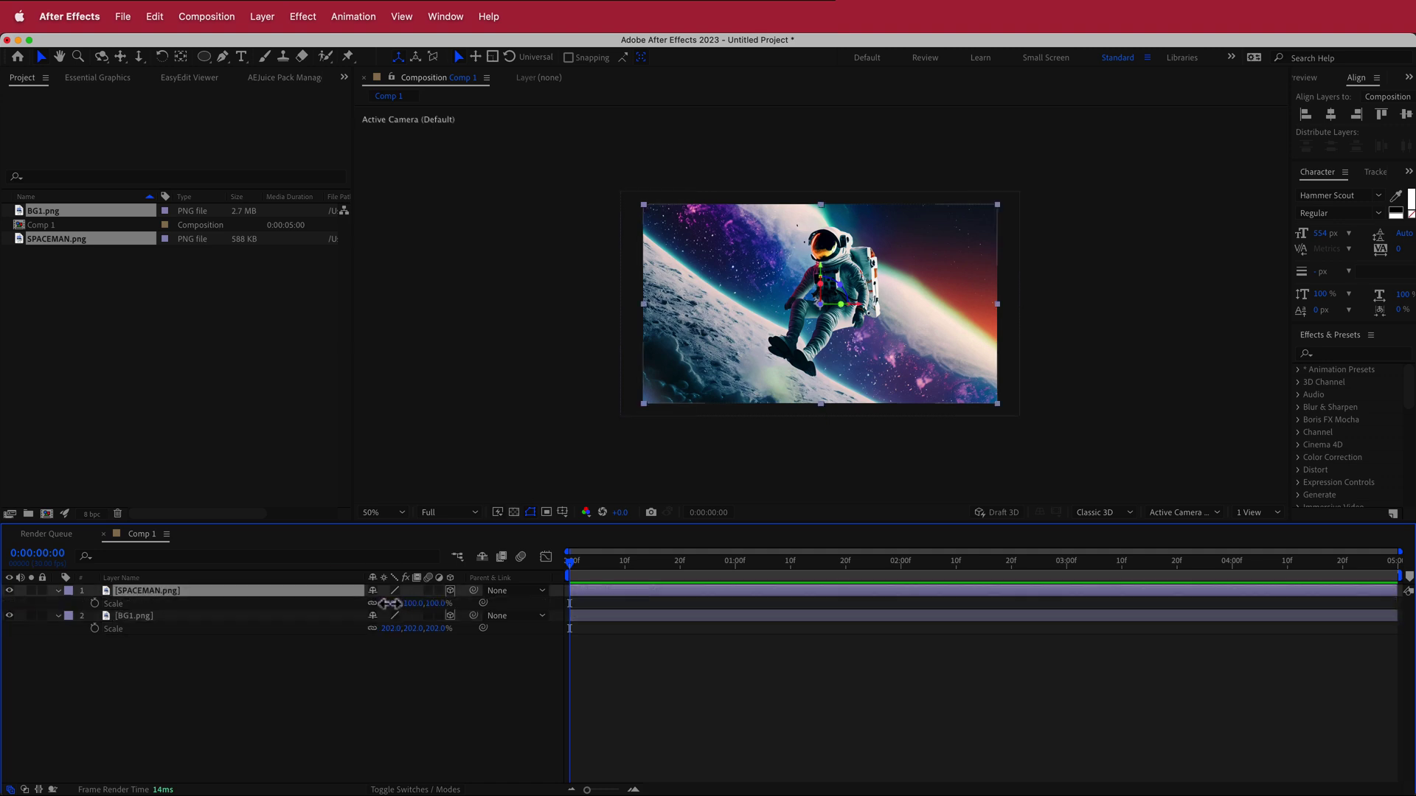
{"action": "left_click_drag", "start_coordinate": [389, 603], "coordinate": [383, 603]}
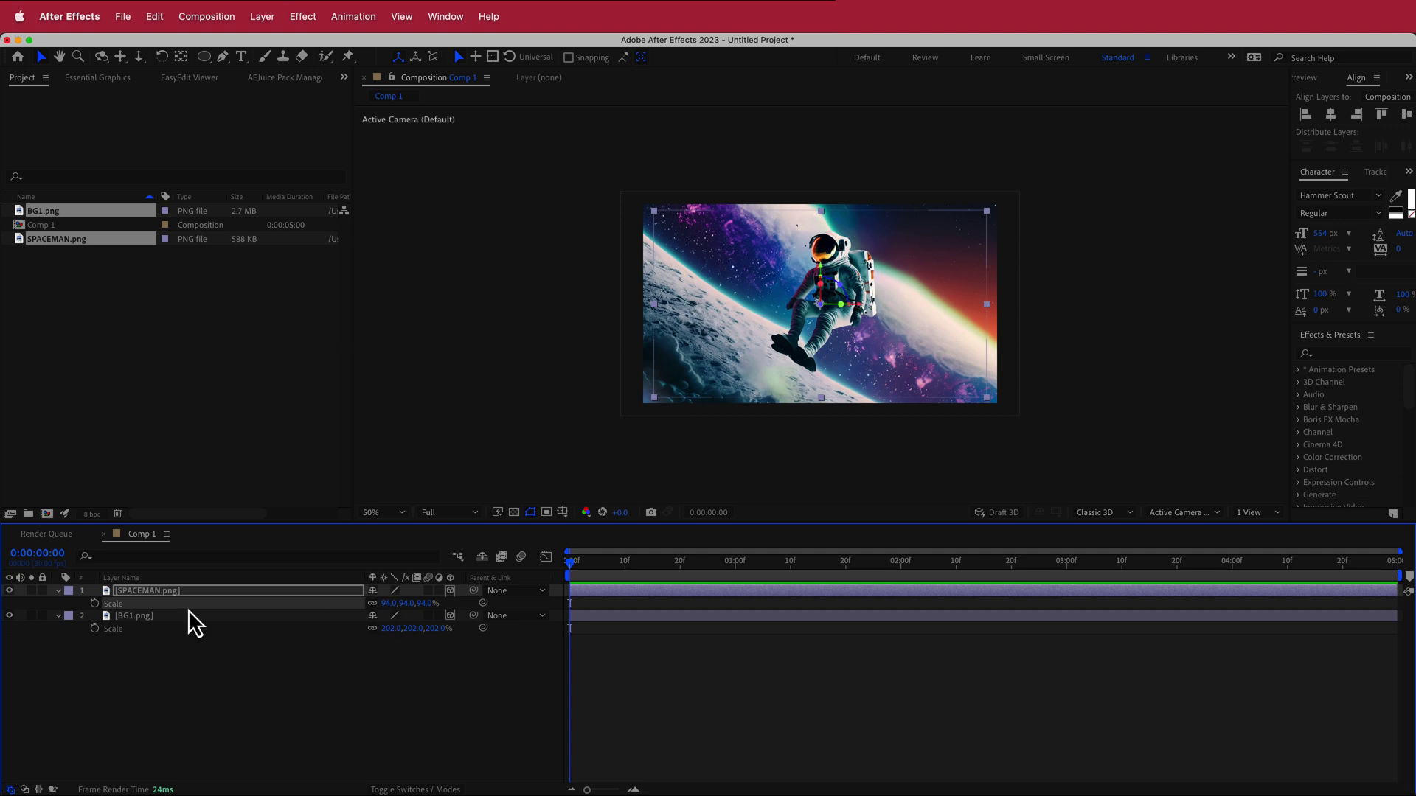
{"action": "key", "text": "p"}
{"action": "left_click_drag", "start_coordinate": [419, 603], "coordinate": [309, 591]}
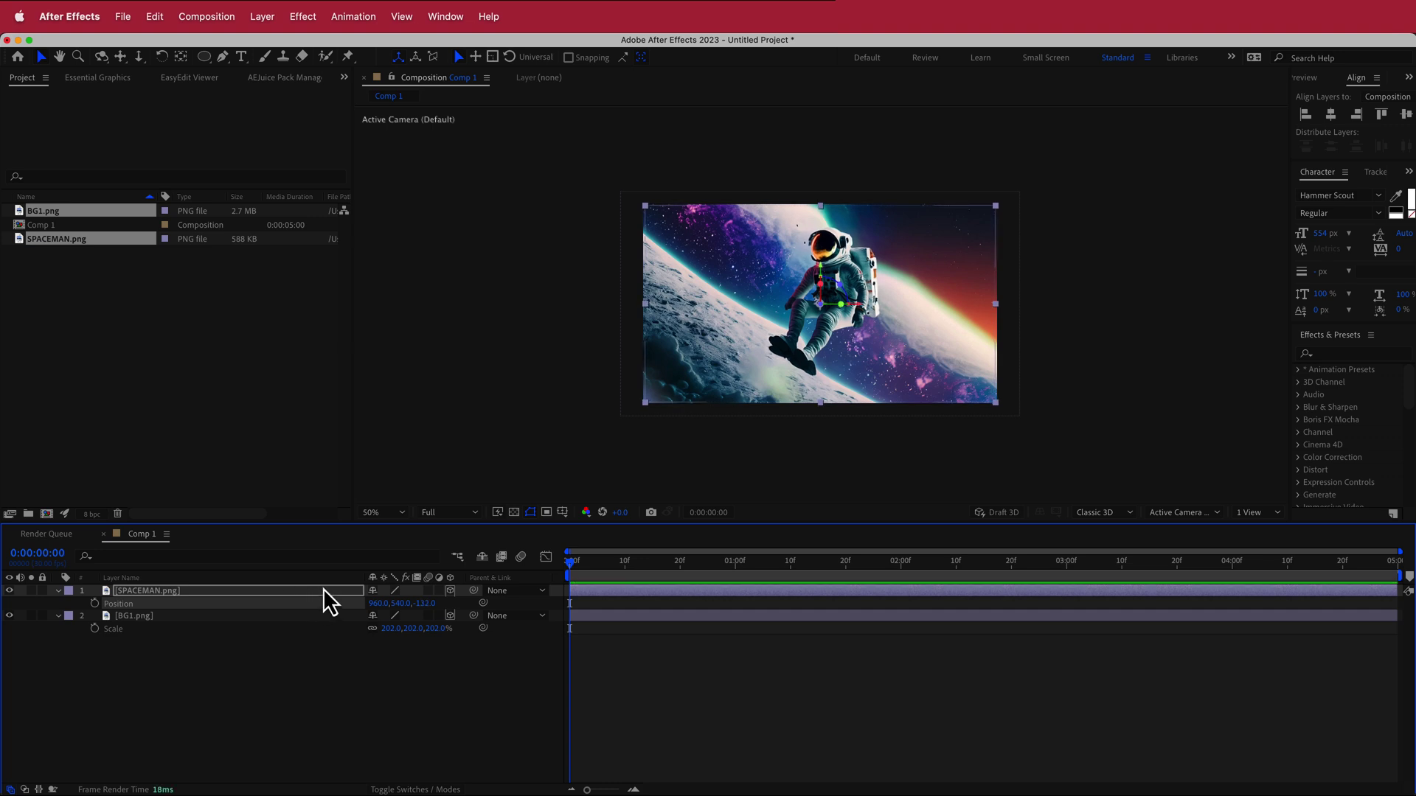
Add a new camera to the composition and expand its transform properties.
{"action": "right_click", "coordinate": [465, 597]}
{"action": "mouse_move", "coordinate": [500, 608]}
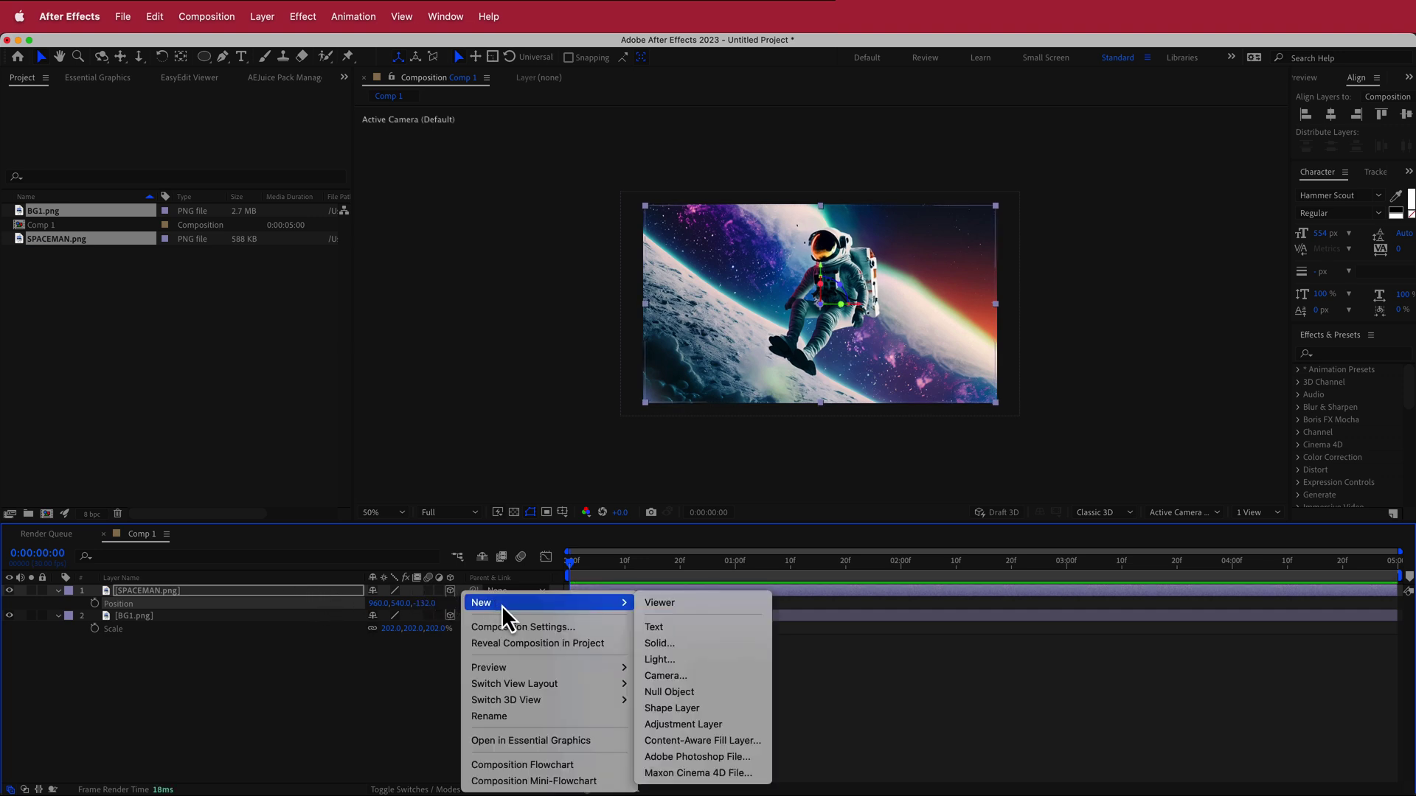
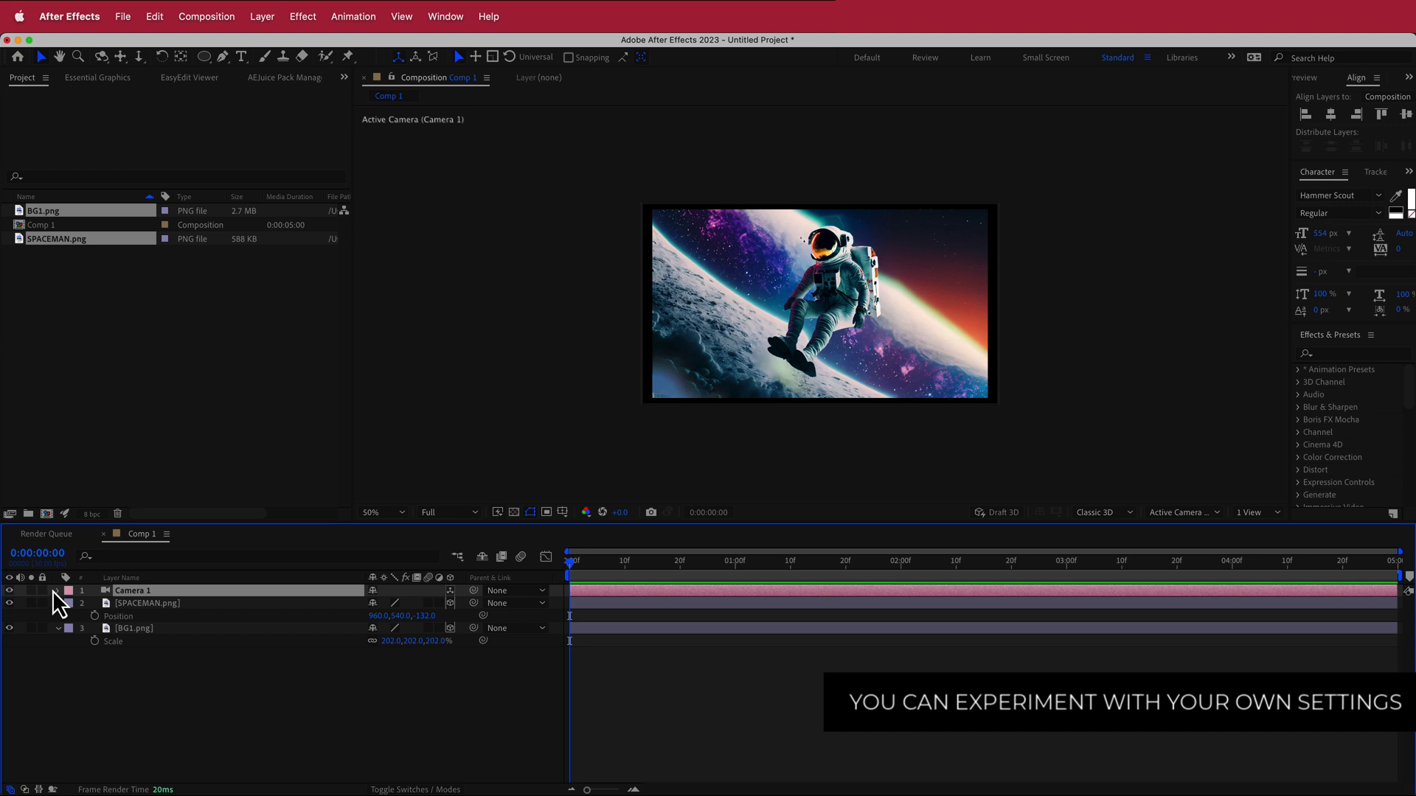
{"action": "left_click", "coordinate": [58, 591]}
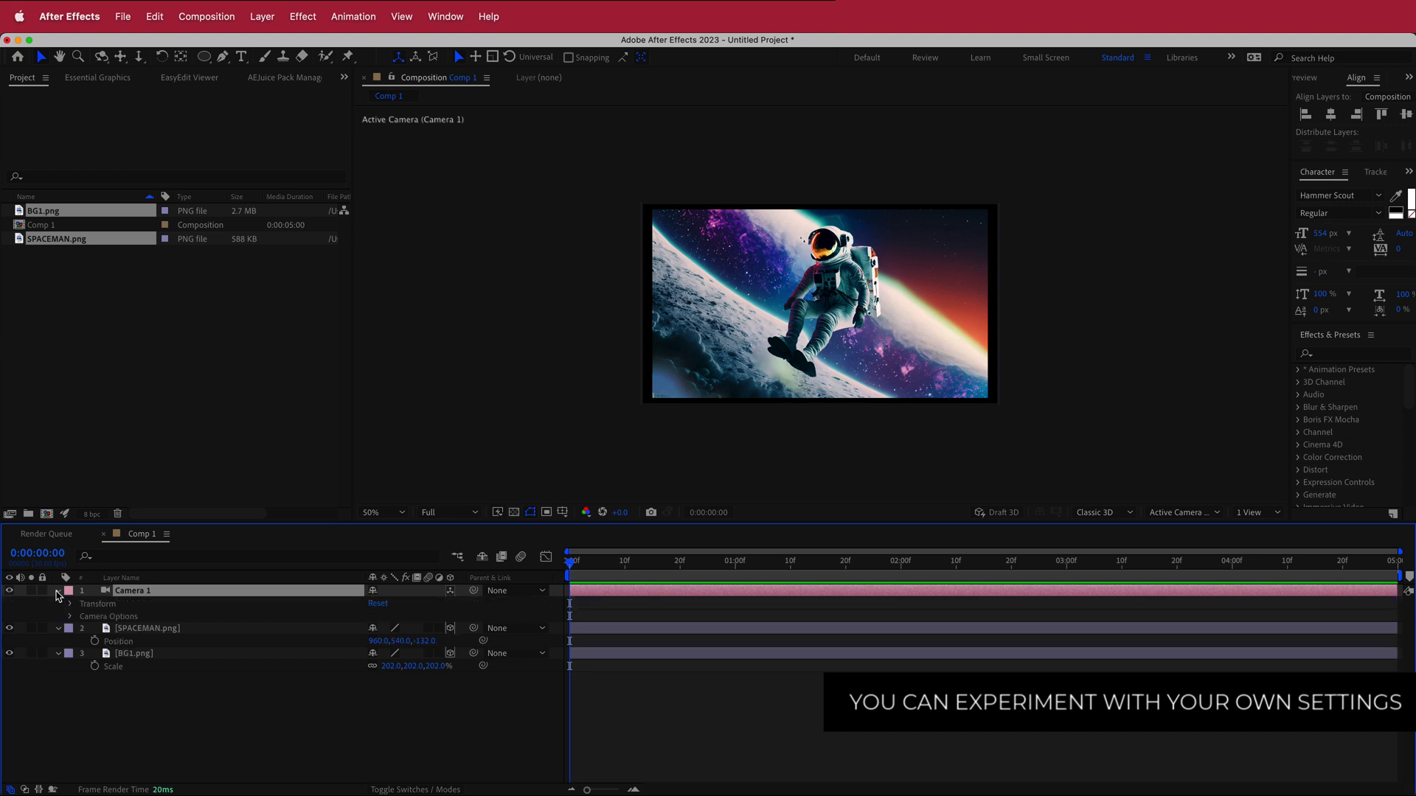
{"action": "left_click", "coordinate": [68, 604]}
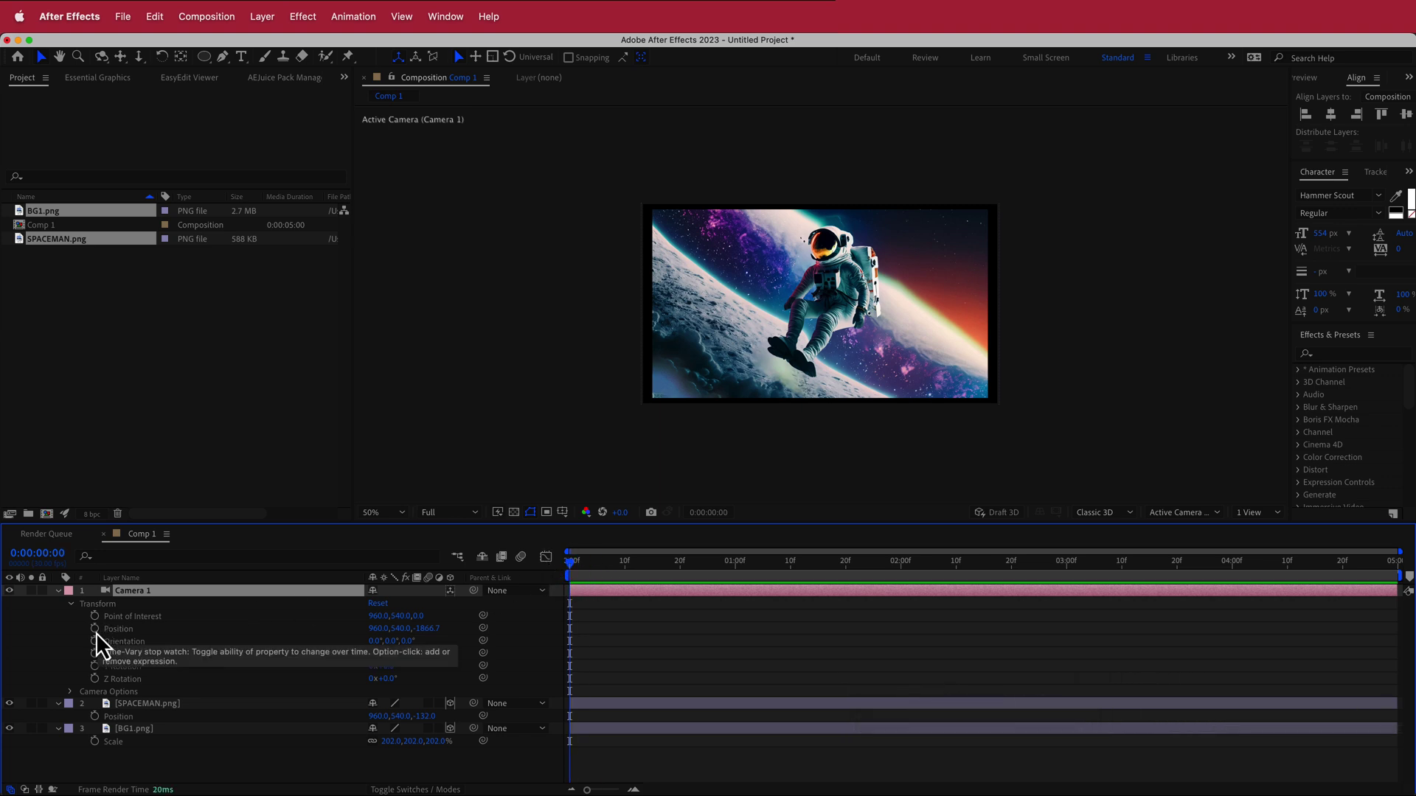
Keyframe the camera's position at the start of the timeline with X 672 and Y 298.
{"action": "left_click", "coordinate": [96, 632]}
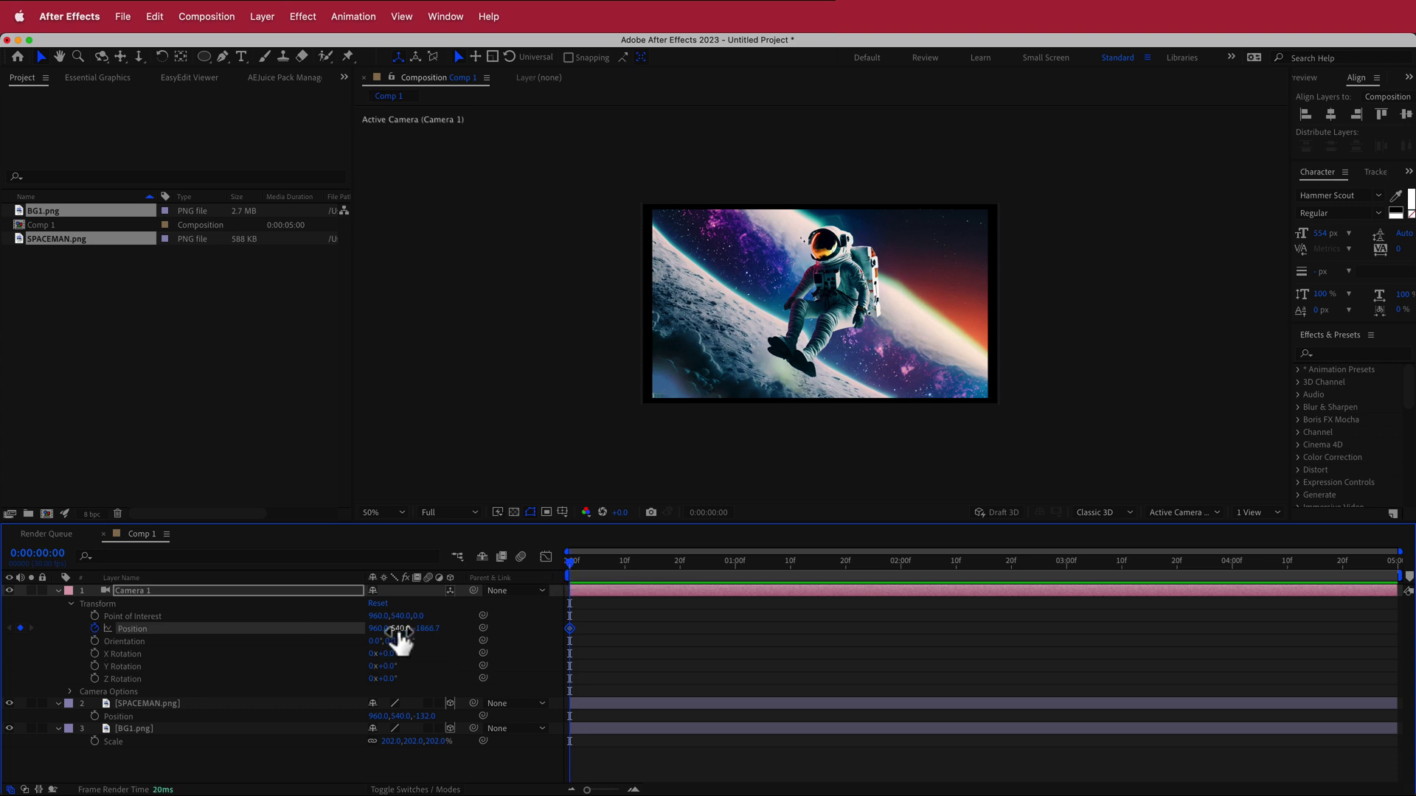
{"action": "left_click_drag", "start_coordinate": [400, 636], "coordinate": [157, 623]}
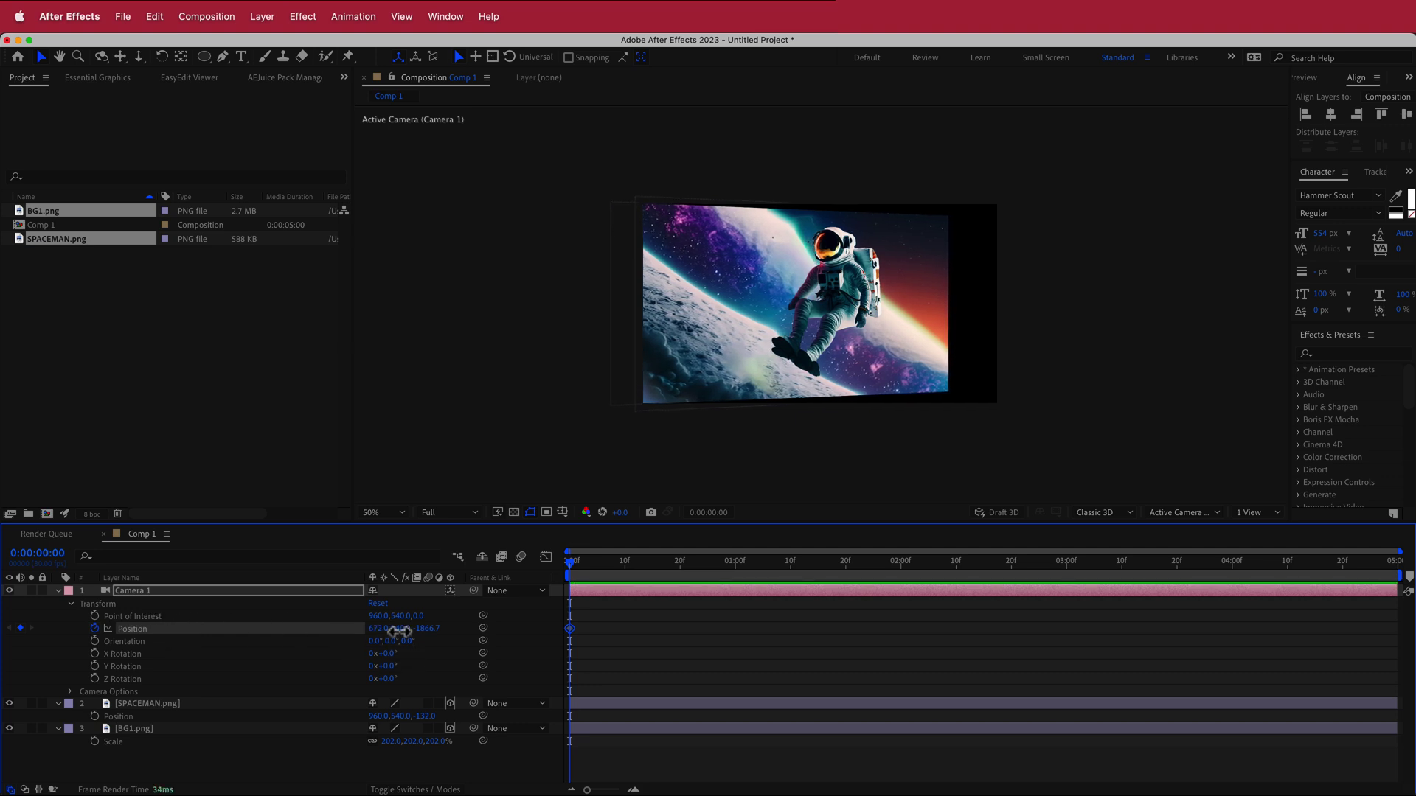
{"action": "left_click_drag", "start_coordinate": [398, 630], "coordinate": [218, 632]}
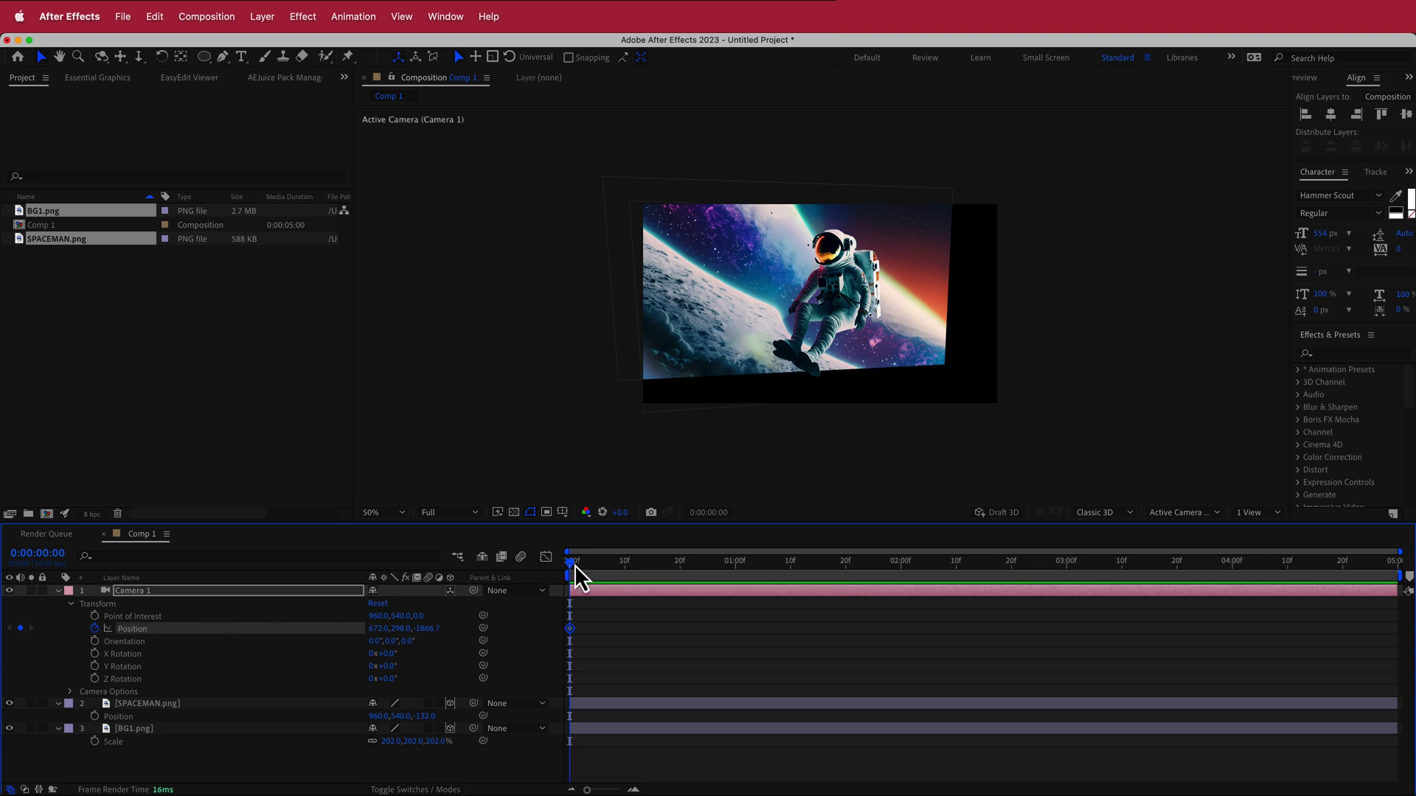
At 0:00:02:10, keyframe the camera's position at about 1022, 531, -1258.7 so it pushes in towards the astronaut.
{"action": "left_click_drag", "start_coordinate": [574, 565], "coordinate": [781, 564]}
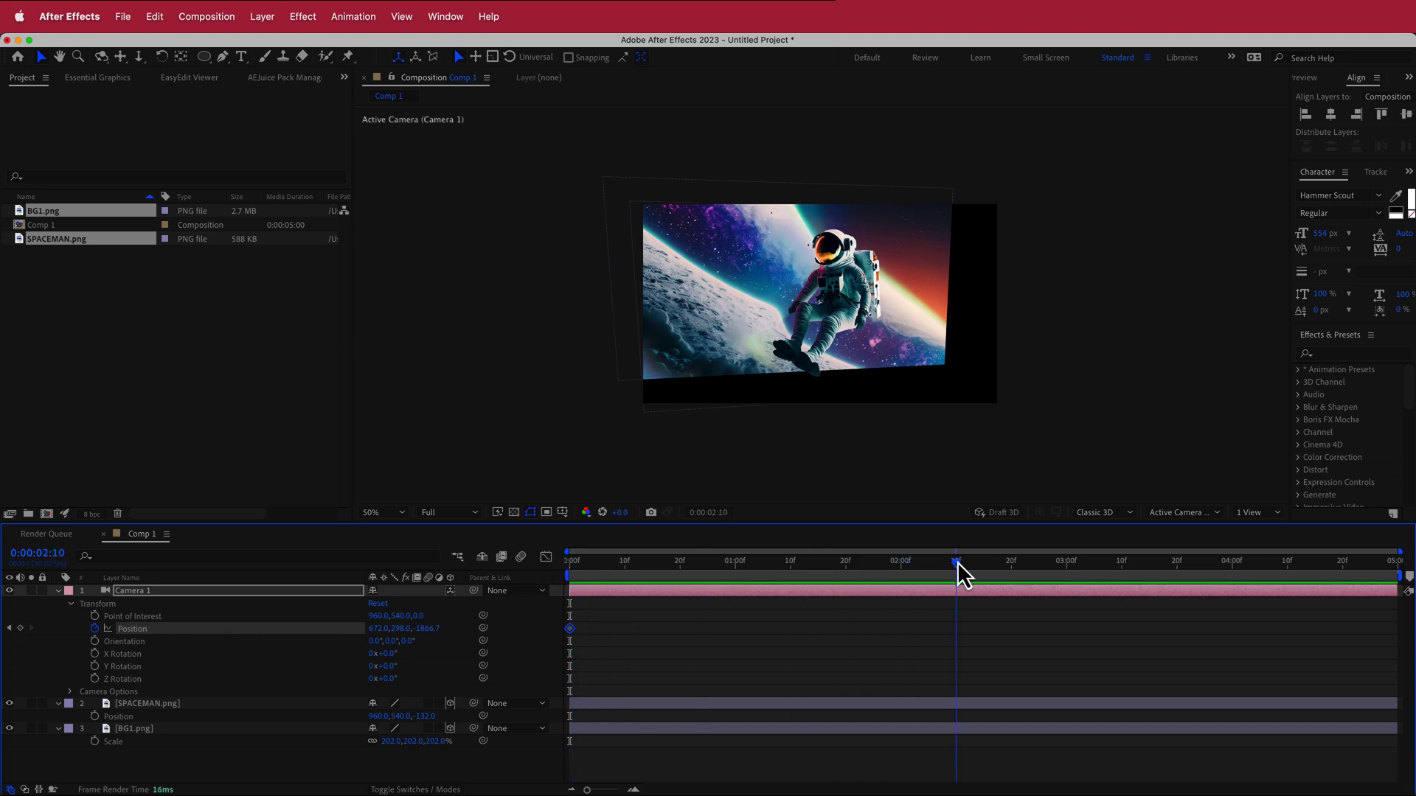
{"action": "left_click_drag", "start_coordinate": [957, 560], "coordinate": [957, 560]}
{"action": "left_click_drag", "start_coordinate": [428, 628], "coordinate": [841, 603]}
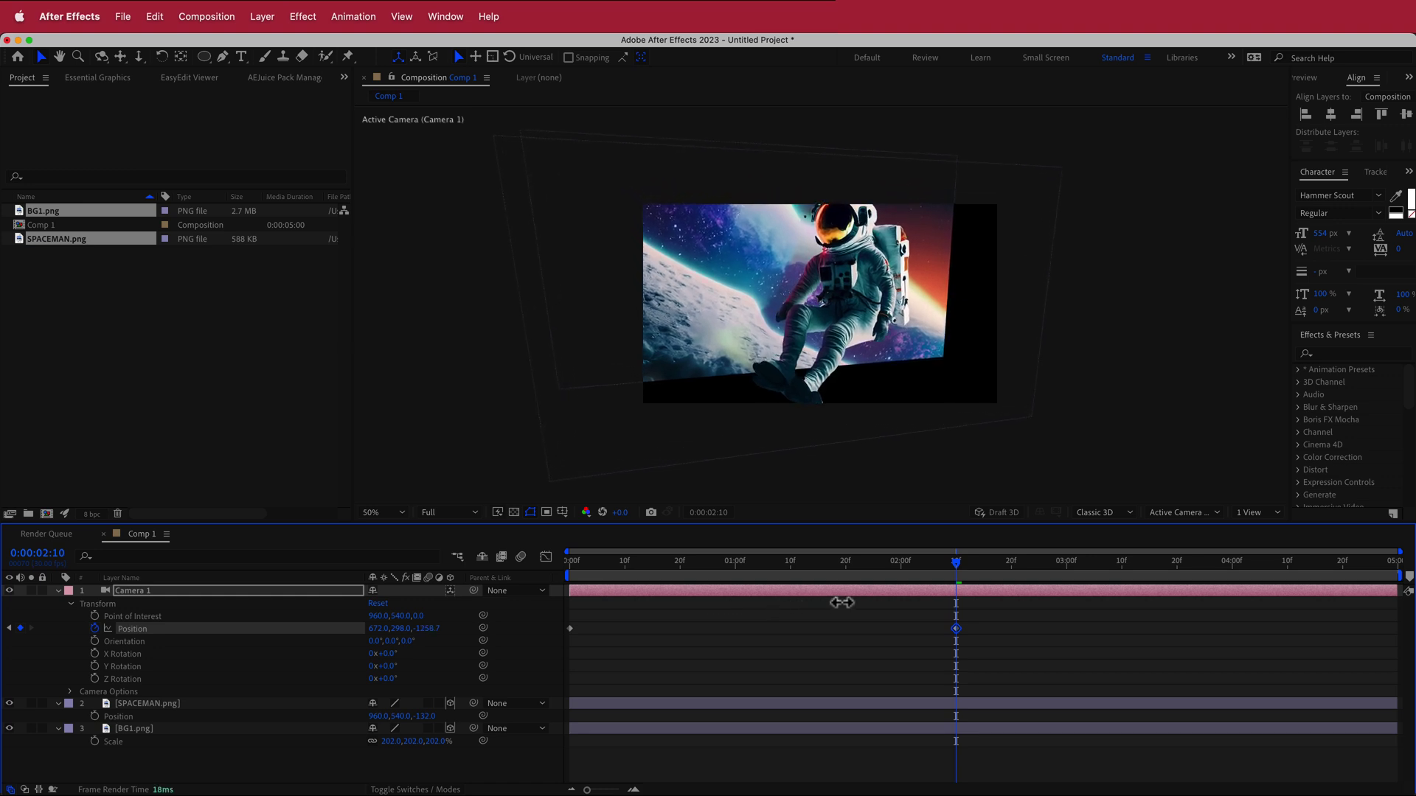
{"action": "left_click_drag", "start_coordinate": [386, 628], "coordinate": [582, 632]}
{"action": "left_click_drag", "start_coordinate": [377, 628], "coordinate": [631, 628]}
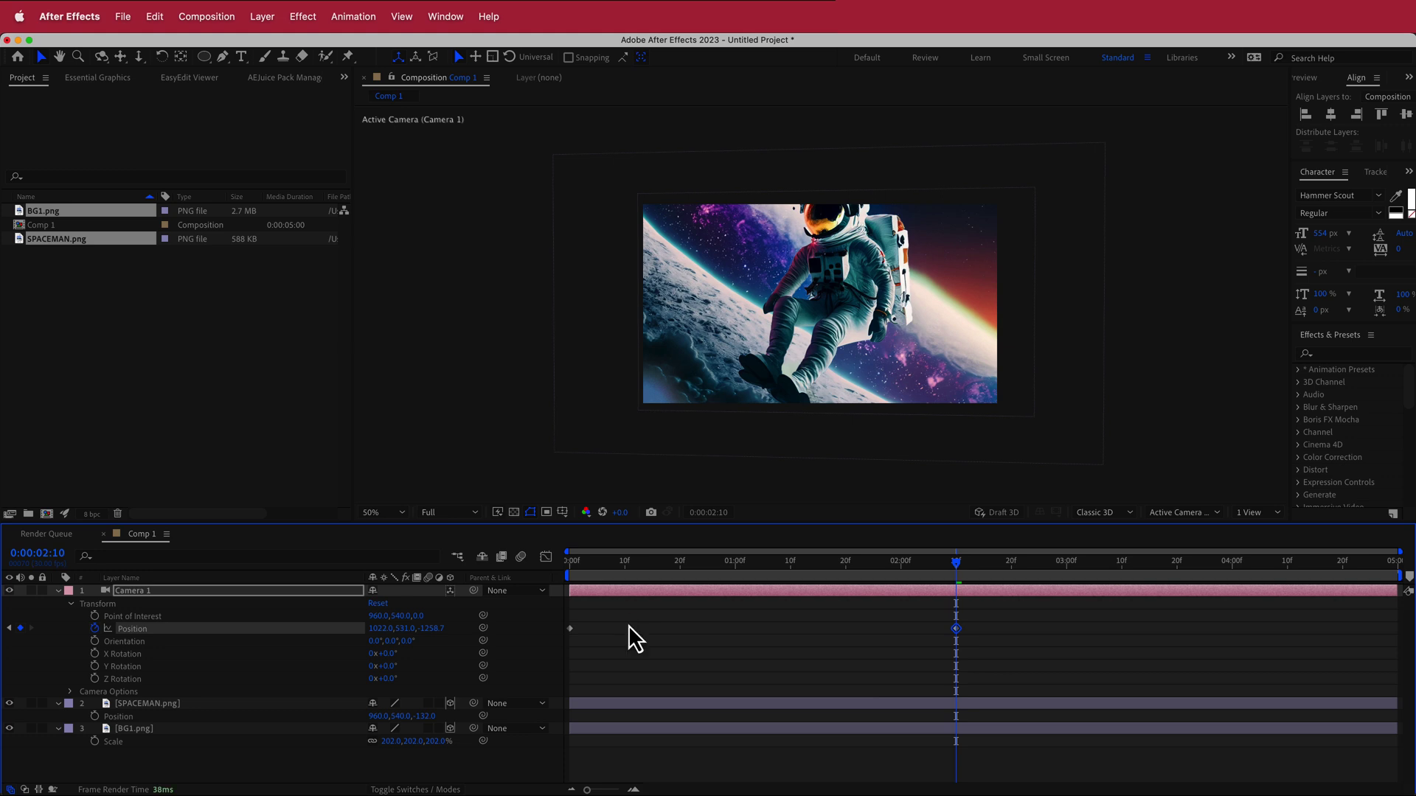
Reduce the SPACEMAN.png layer's scale to 59% and return to the start of the timeline.
{"action": "left_click", "coordinate": [165, 703]}
{"action": "key", "text": "s"}
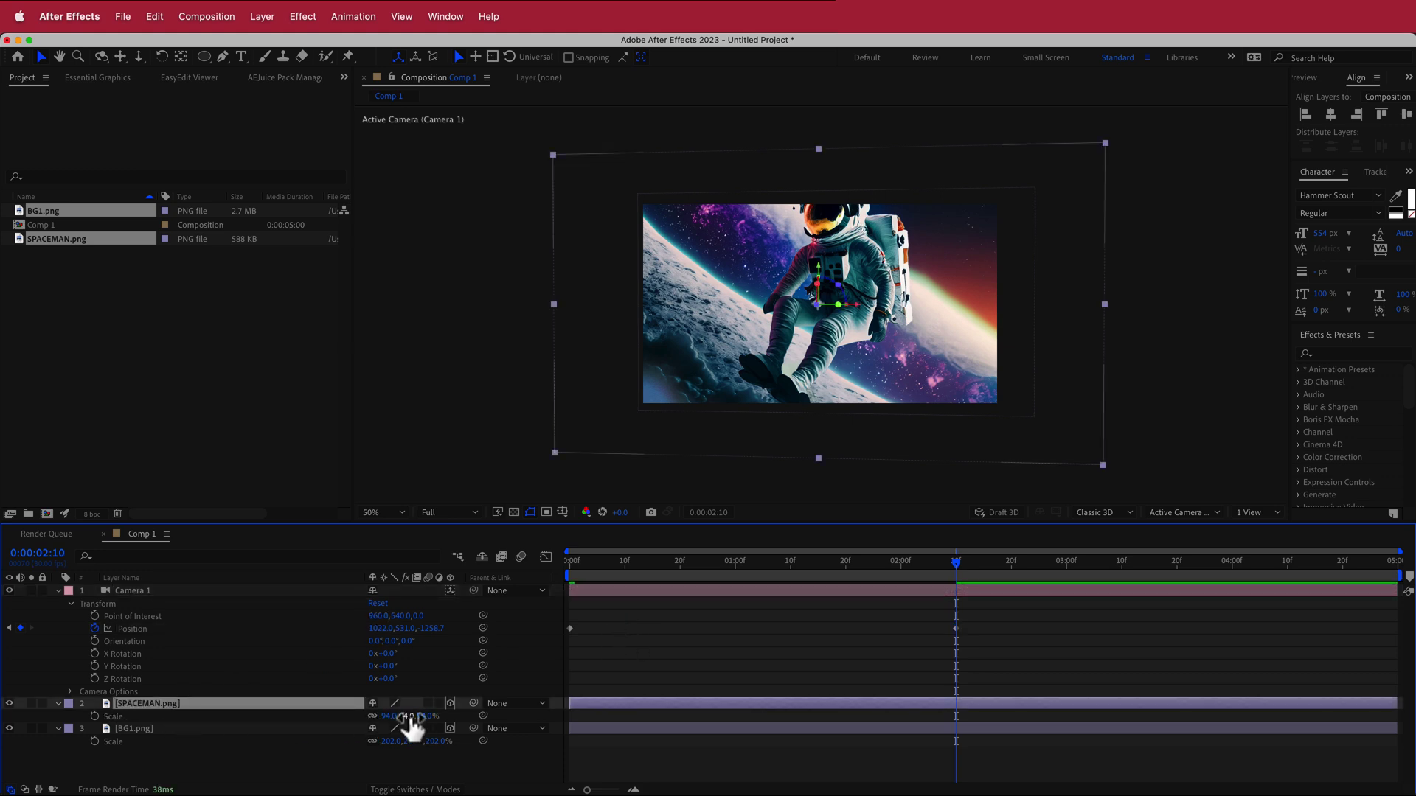
{"action": "left_click_drag", "start_coordinate": [415, 716], "coordinate": [373, 715]}
{"action": "left_click_drag", "start_coordinate": [957, 566], "coordinate": [524, 587]}
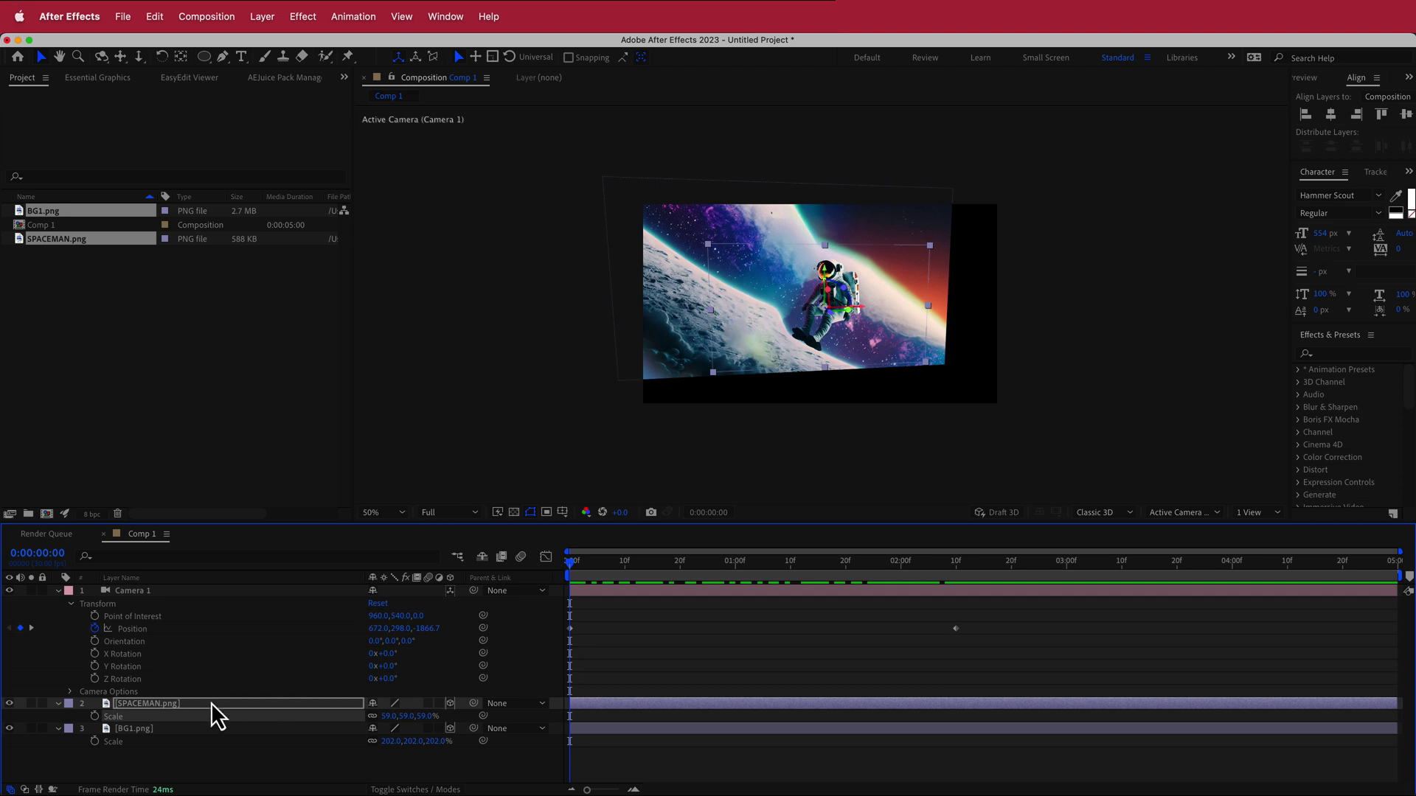
Enlarge the BG1.png layer to 304% so it fills the frame and play back the camera animation.
{"action": "left_click", "coordinate": [156, 731]}
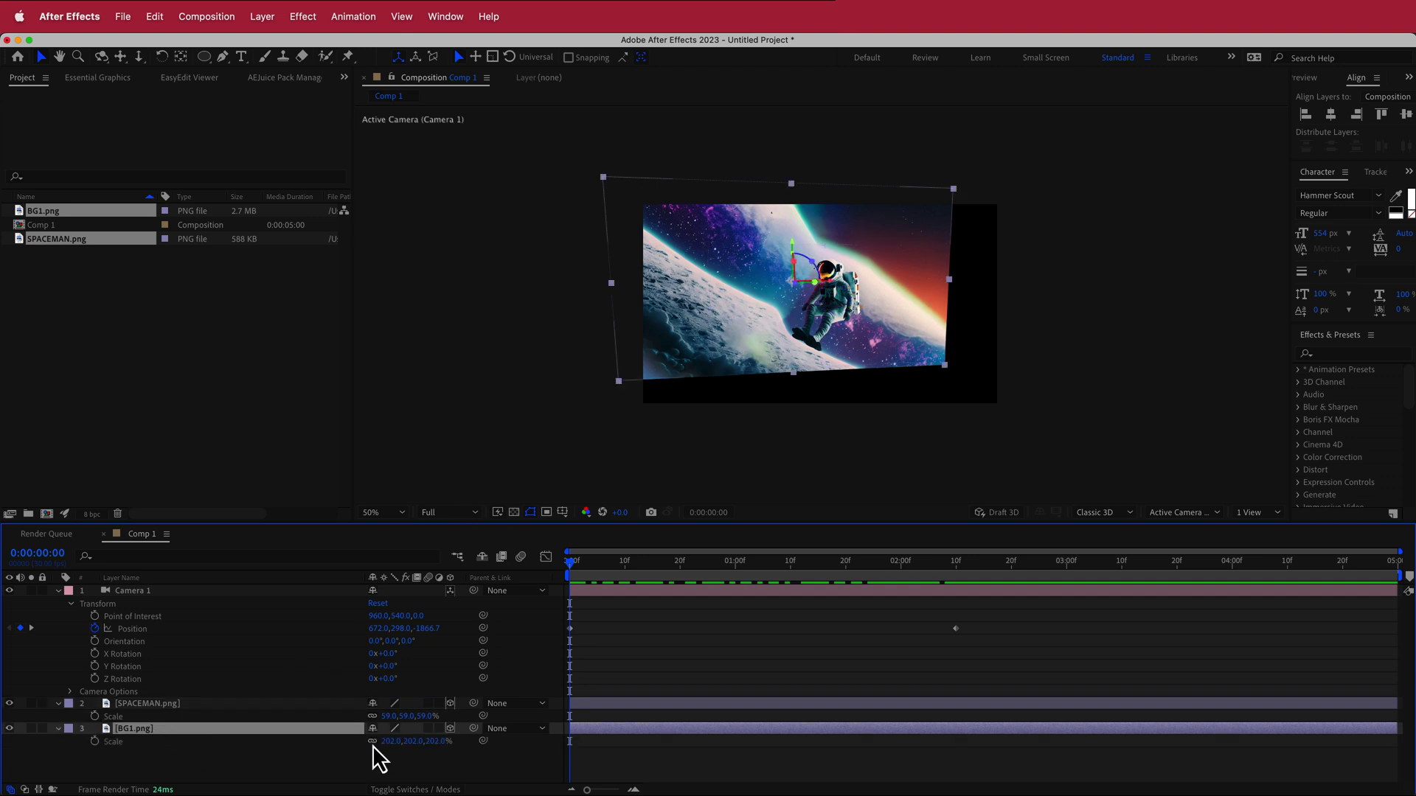
{"action": "left_click_drag", "start_coordinate": [392, 752], "coordinate": [452, 735]}
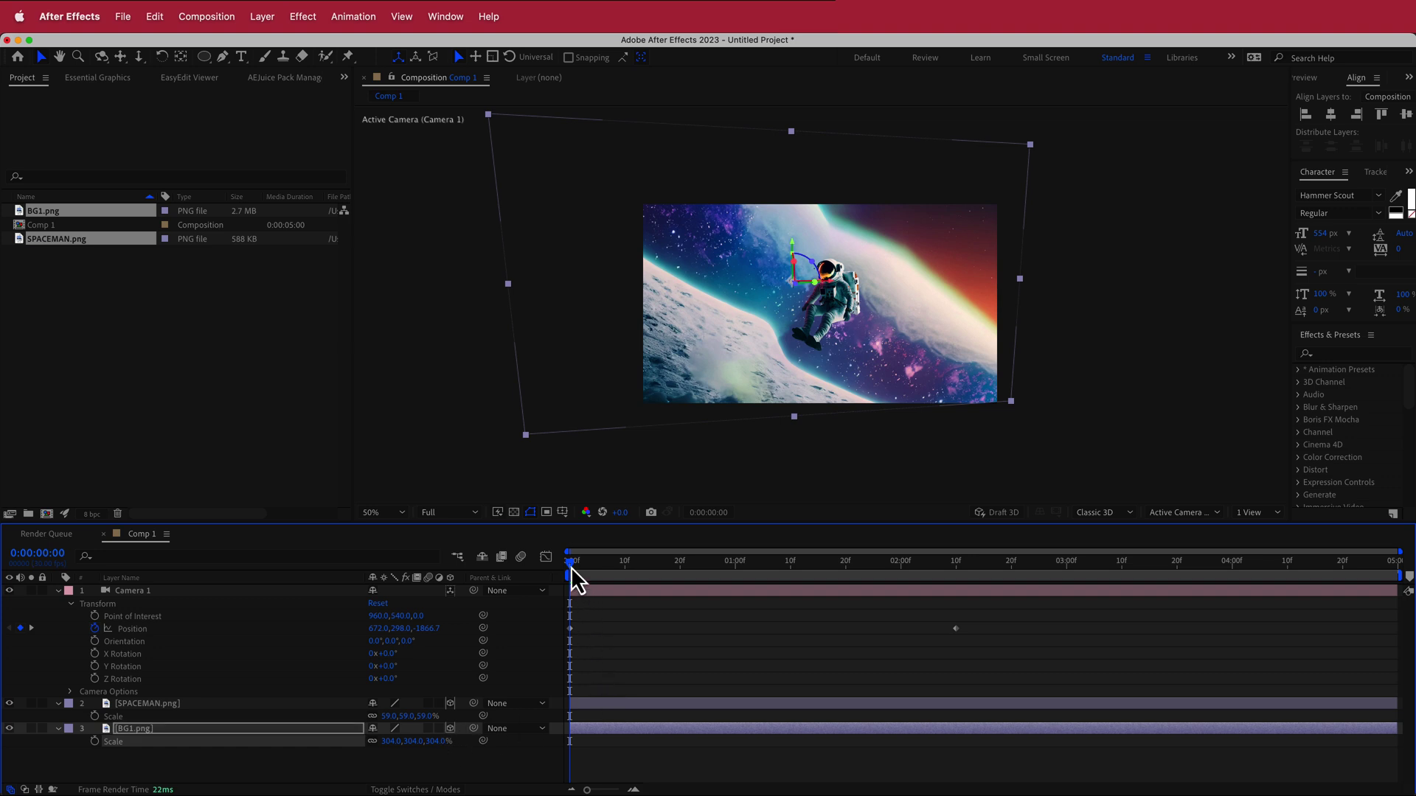
{"action": "left_click", "coordinate": [592, 566]}
{"action": "mouse_move", "coordinate": [602, 565]}
{"action": "left_mouse_down"}
{"action": "mouse_move", "coordinate": [995, 557]}
{"action": "mouse_move", "coordinate": [490, 573]}
{"action": "mouse_move", "coordinate": [1015, 556]}
{"action": "mouse_move", "coordinate": [604, 562]}
{"action": "left_mouse_up"}
{"action": "key", "text": "space"}
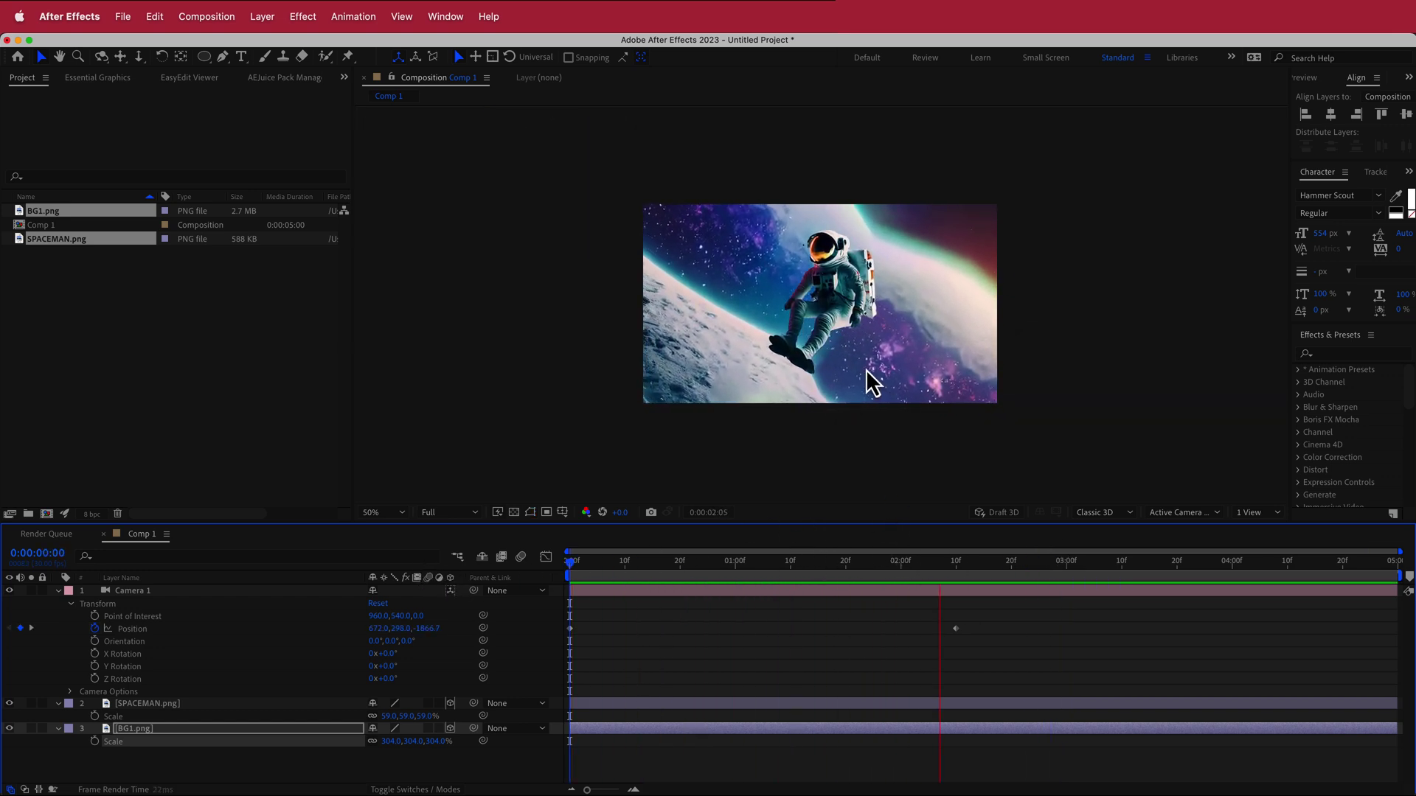
{"action": "key", "text": "space"}
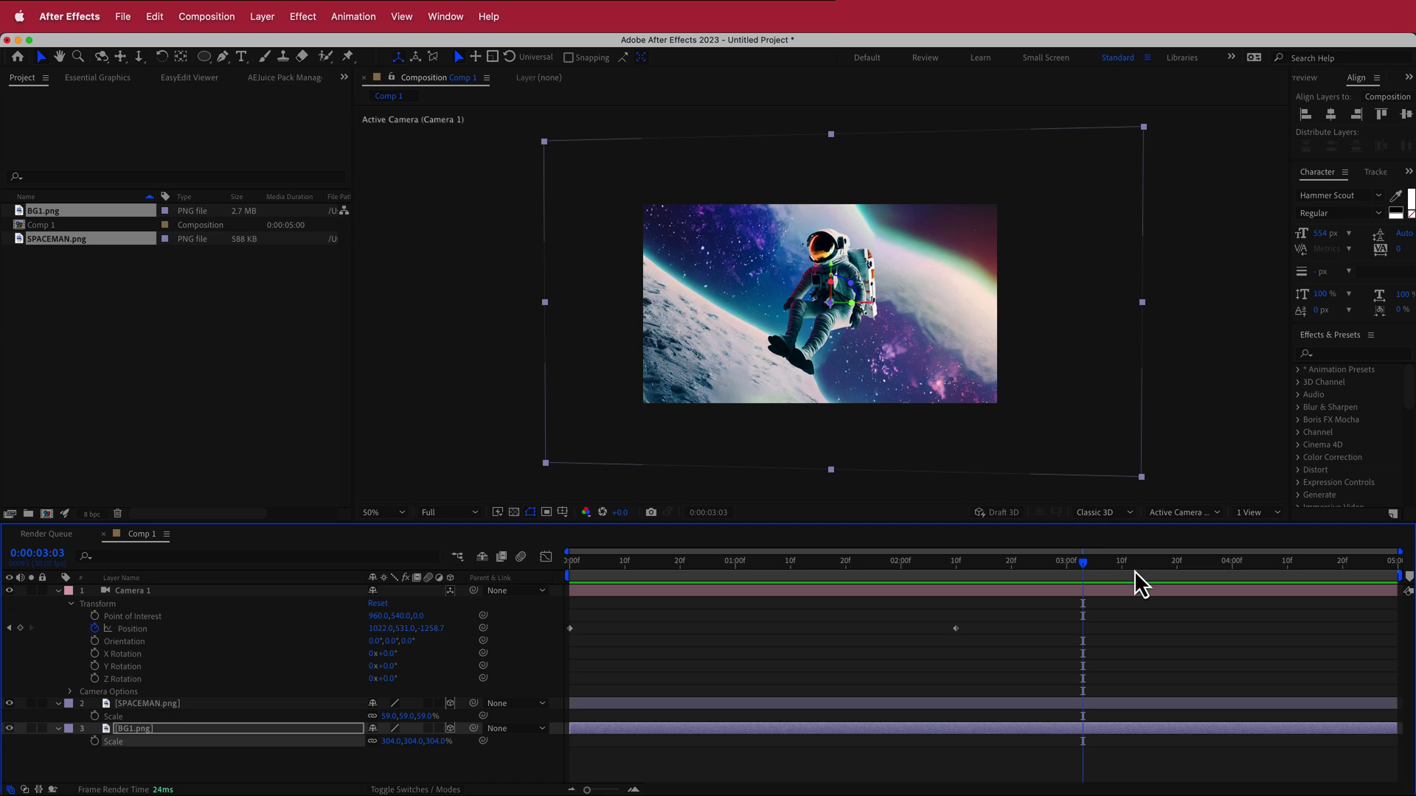
At the 0:00:02:10 keyframe, set the Y value of the camera's point of interest to 558.
{"action": "key", "text": "j"}
{"action": "mouse_move", "coordinate": [398, 616]}
{"action": "left_mouse_down"}
{"action": "mouse_move", "coordinate": [467, 607]}
{"action": "mouse_move", "coordinate": [389, 623]}
{"action": "left_mouse_up"}
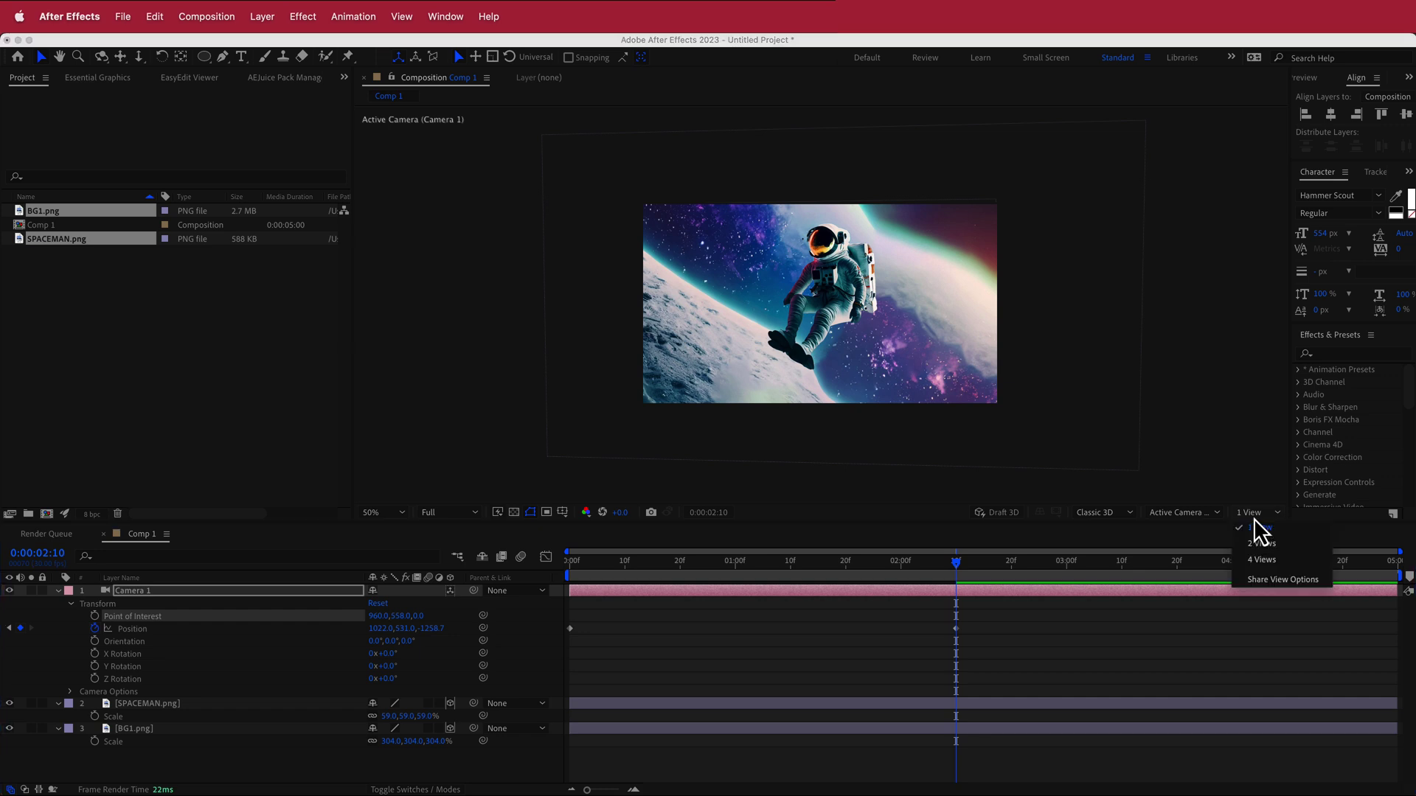
Show two composition views with one set to Left, and raise the camera there to about Y 523 at 0:00:02:10.
{"action": "left_click", "coordinate": [1261, 514]}
{"action": "left_click", "coordinate": [1267, 555]}
{"action": "left_click", "coordinate": [1189, 514]}
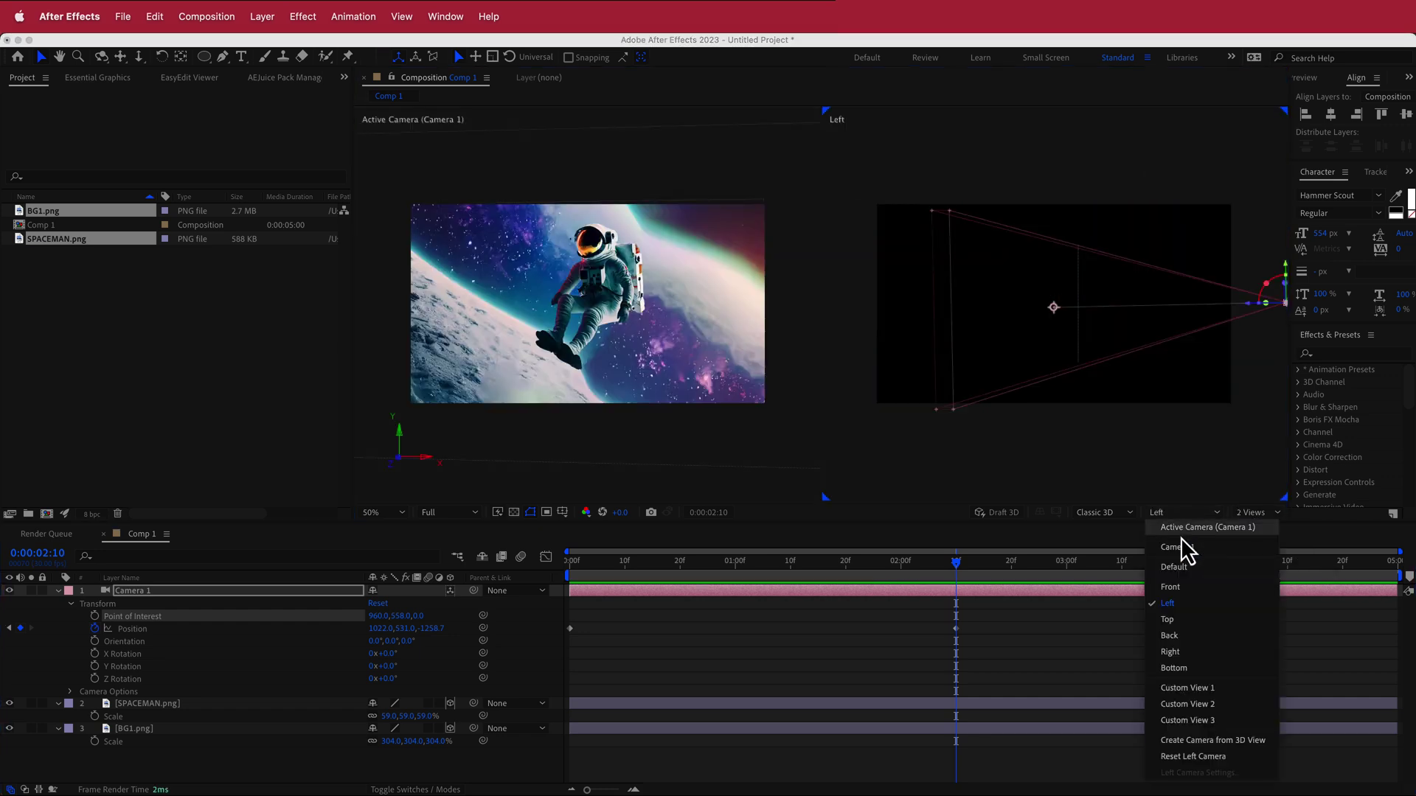
{"action": "left_click", "coordinate": [1186, 611]}
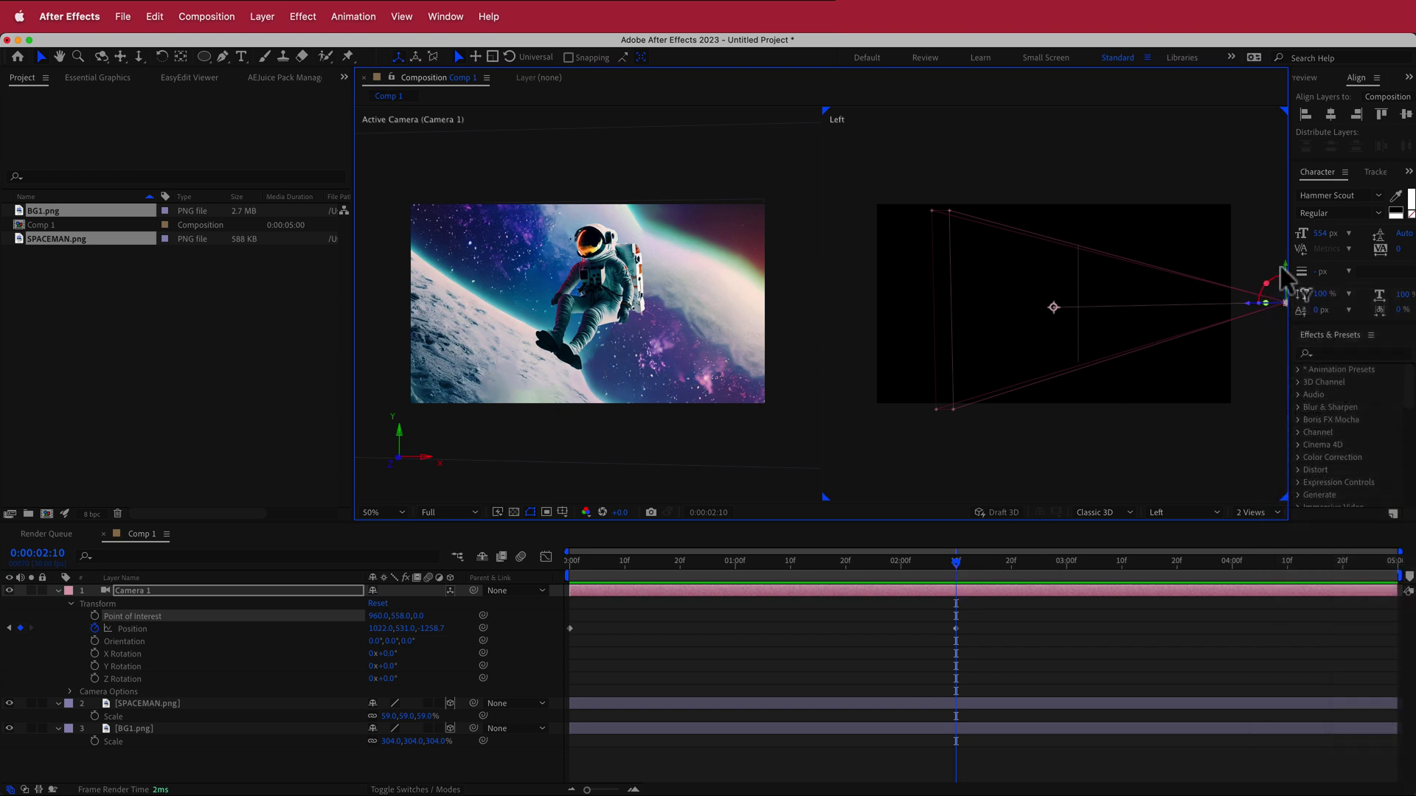
{"action": "left_click_drag", "start_coordinate": [1283, 267], "coordinate": [1281, 303]}
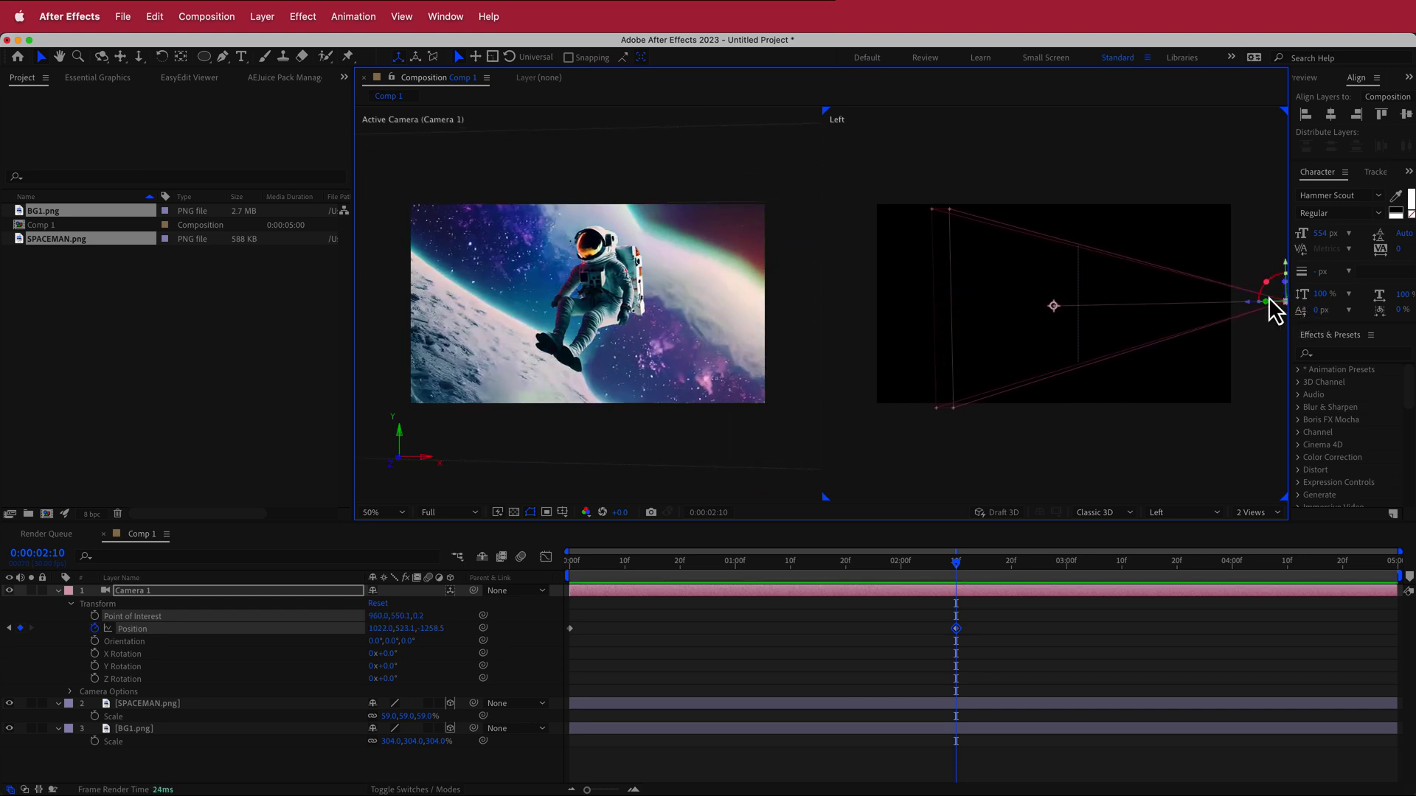
{"action": "mouse_move", "coordinate": [954, 562]}
{"action": "left_mouse_down"}
{"action": "mouse_move", "coordinate": [554, 576]}
{"action": "mouse_move", "coordinate": [957, 545]}
{"action": "left_mouse_up"}
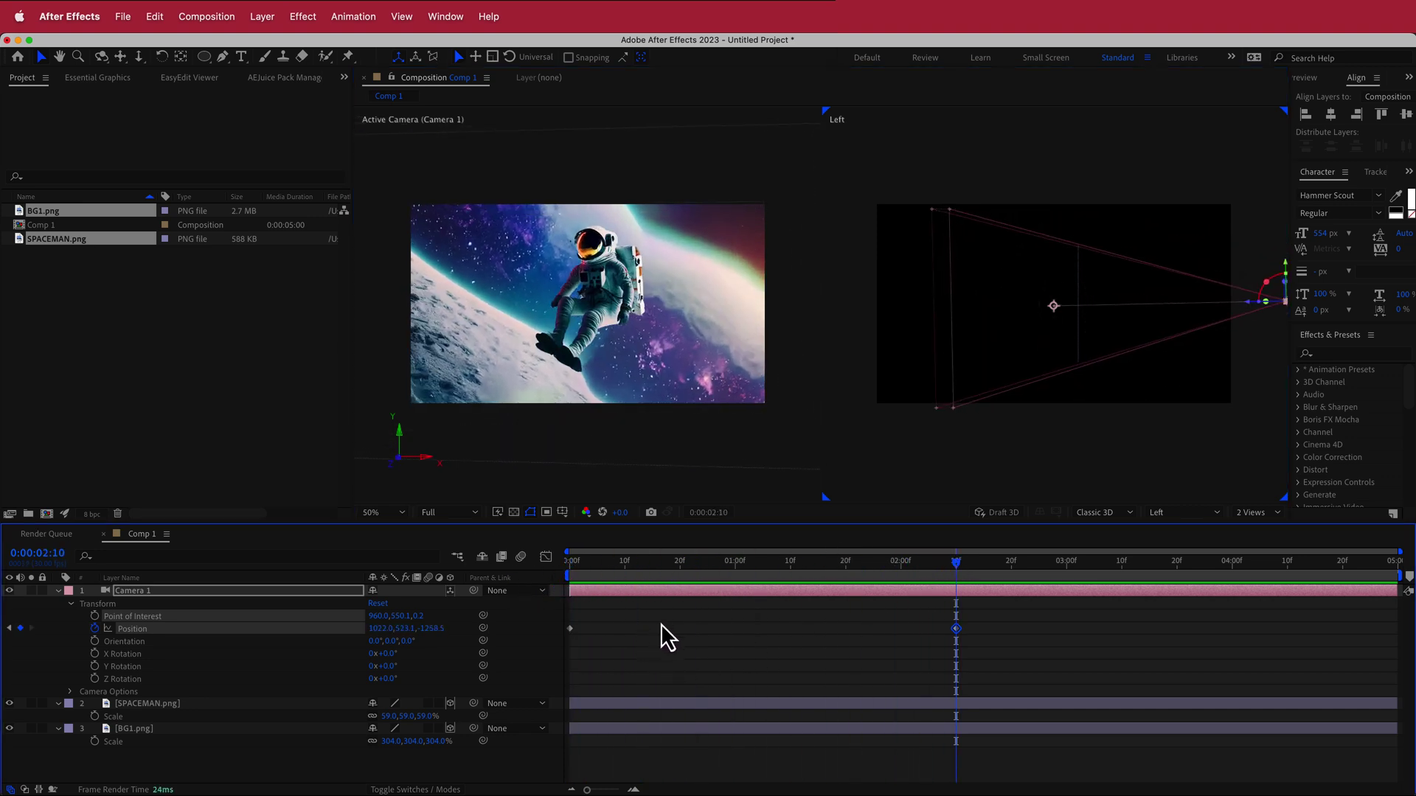
Copy the camera's first position keyframe to the end of the timeline at 0:00:04:29.
{"action": "left_click_drag", "start_coordinate": [660, 622], "coordinate": [575, 644]}
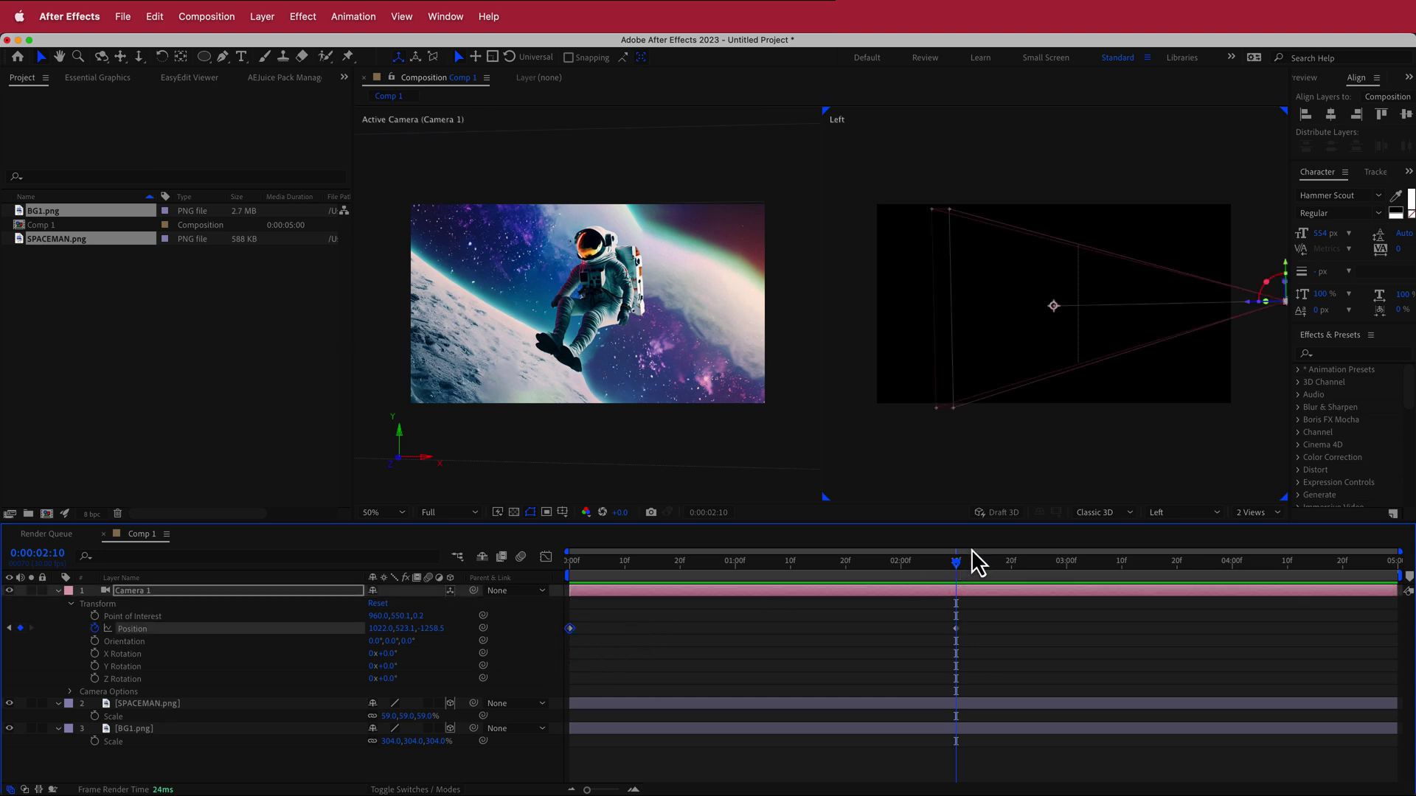
{"action": "key", "text": "ctrl+v"}
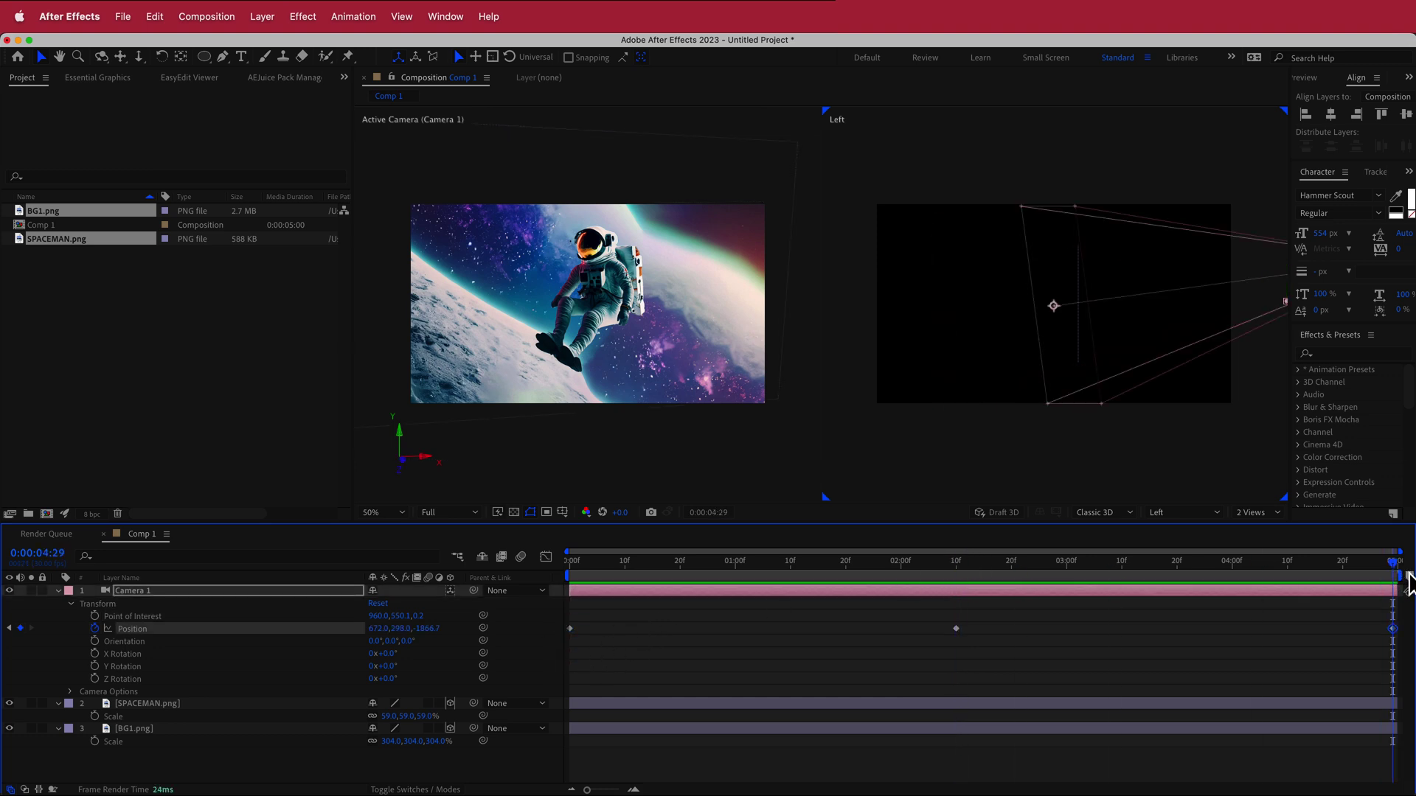
{"action": "mouse_move", "coordinate": [1400, 576]}
{"action": "left_mouse_down"}
{"action": "mouse_move", "coordinate": [574, 606]}
{"action": "mouse_move", "coordinate": [1392, 590]}
{"action": "left_mouse_up"}
Apply Easy Ease to all three of the camera's position keyframes.
{"action": "left_click_drag", "start_coordinate": [1039, 618], "coordinate": [557, 653]}
{"action": "left_click", "coordinate": [353, 17]}
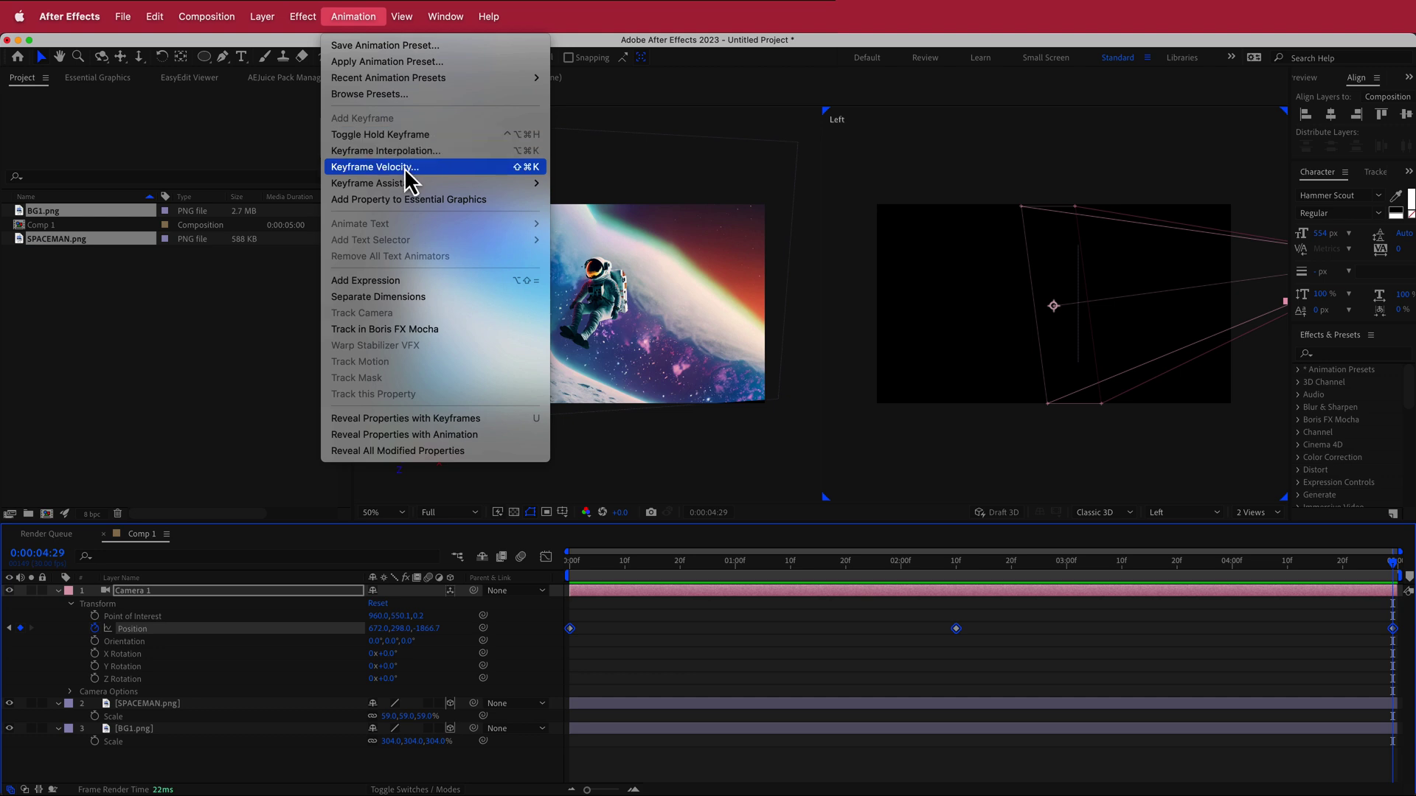
{"action": "mouse_move", "coordinate": [411, 186]}
{"action": "left_click", "coordinate": [615, 228]}
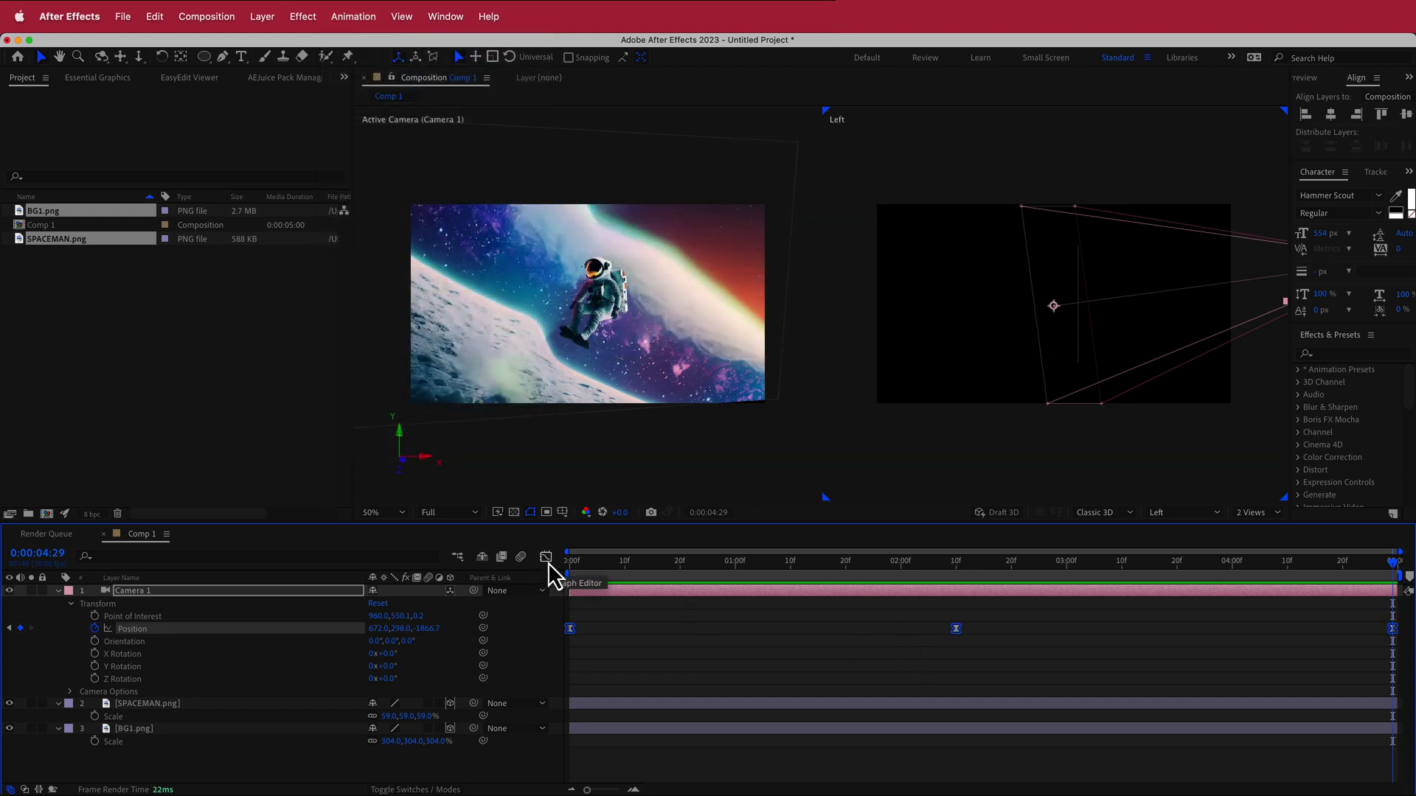
Lengthen the keyframe influence handles in the camera position's speed graph so both moves form a steep central peak.
{"action": "left_click", "coordinate": [545, 558]}
{"action": "left_click_drag", "start_coordinate": [664, 727], "coordinate": [545, 759]}
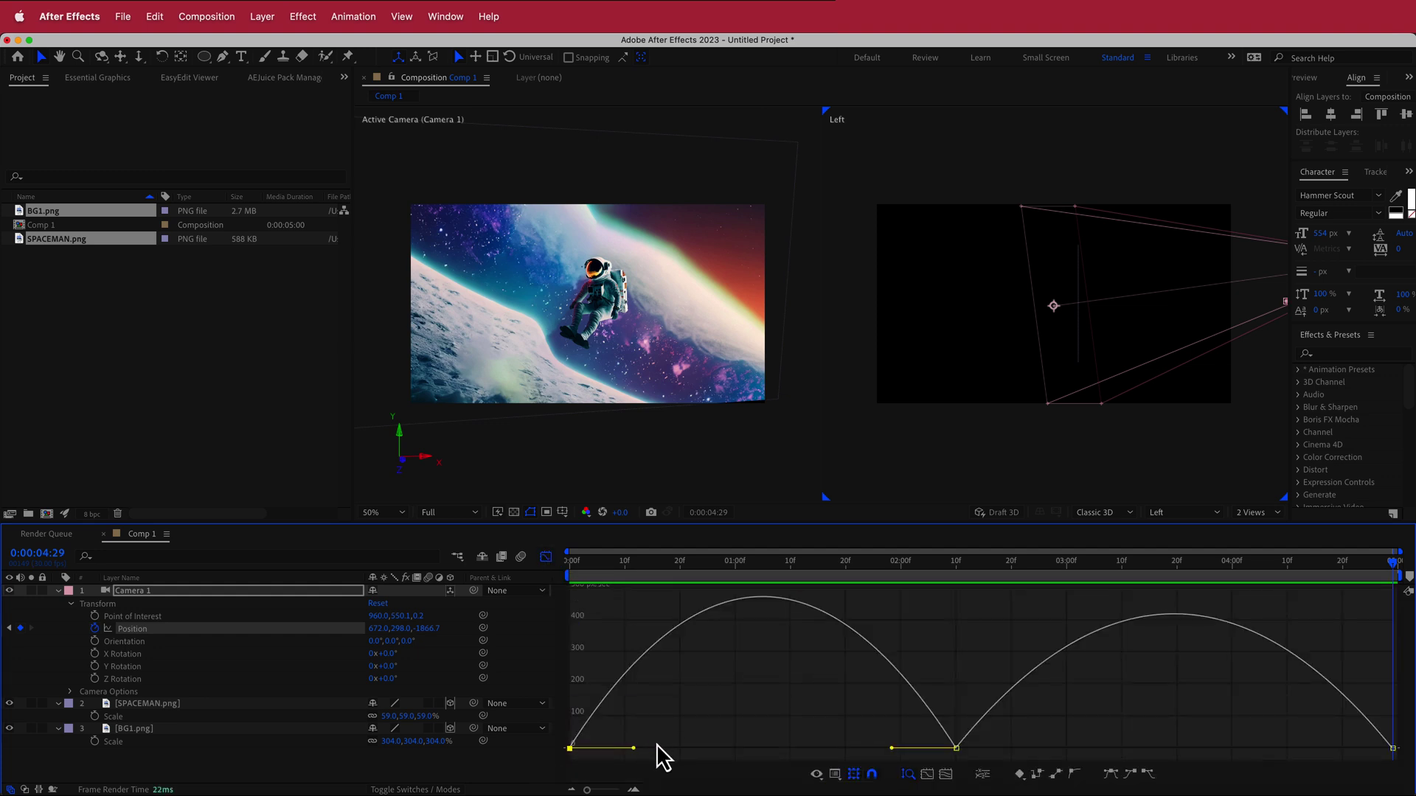
{"action": "left_click_drag", "start_coordinate": [634, 749], "coordinate": [716, 748]}
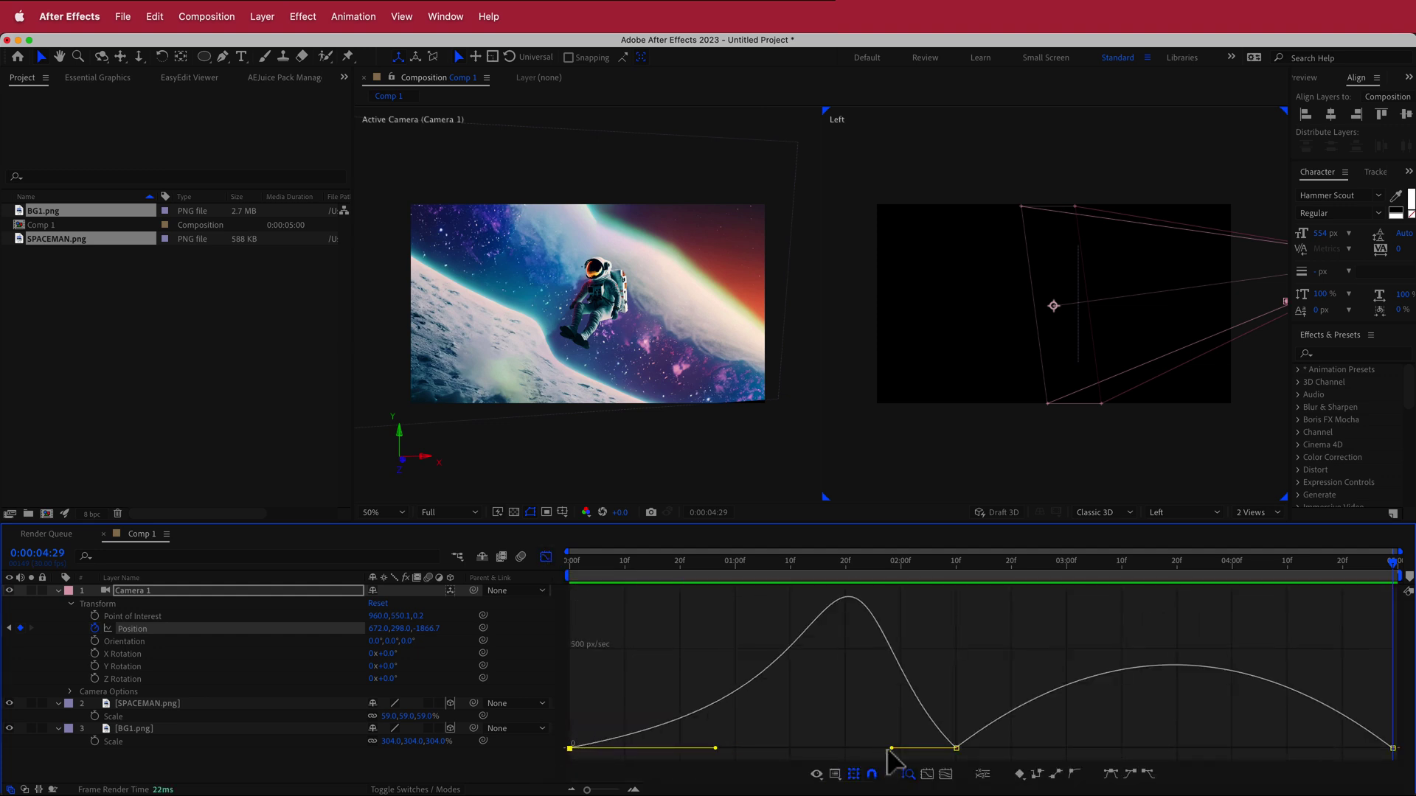
{"action": "left_click_drag", "start_coordinate": [890, 749], "coordinate": [725, 754]}
{"action": "left_click", "coordinate": [957, 748]}
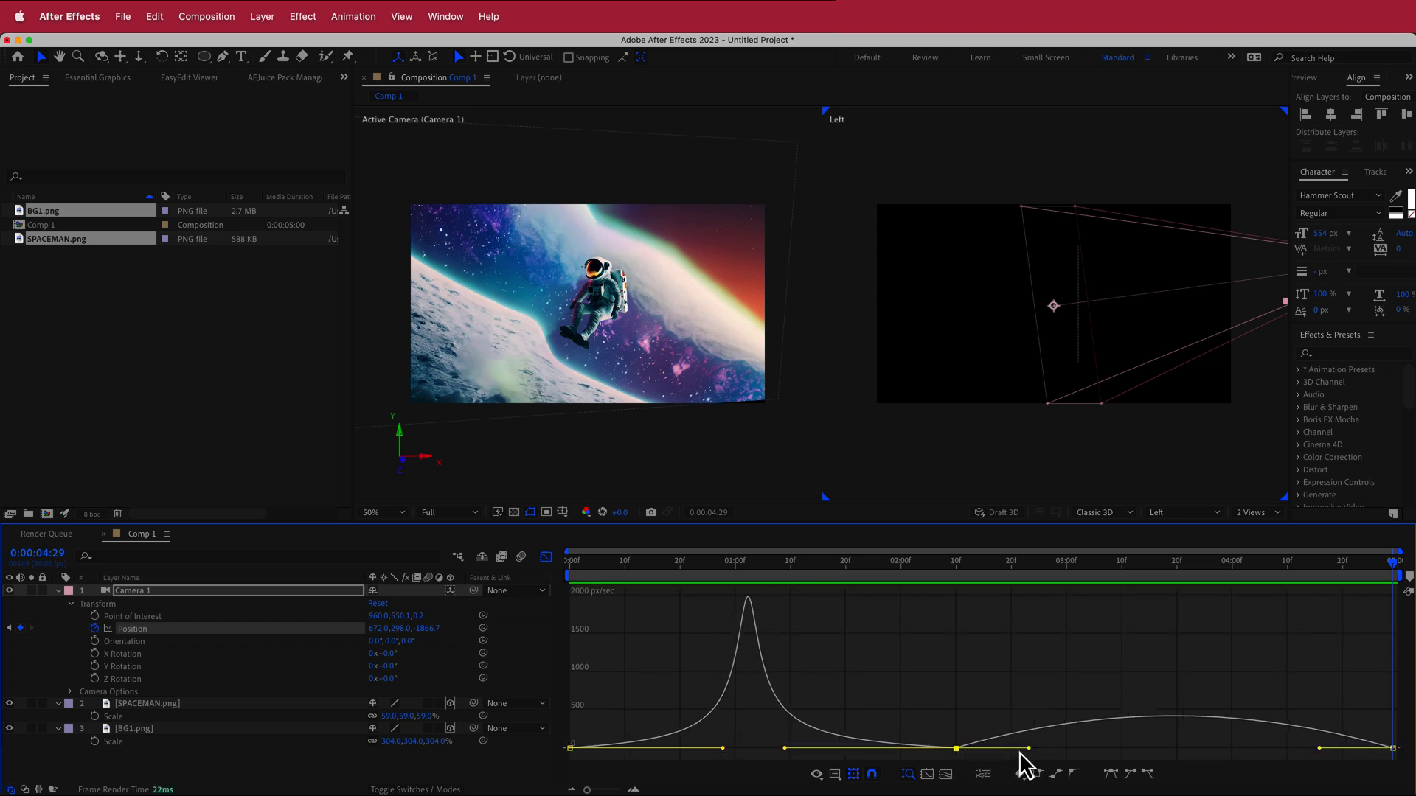
{"action": "left_click_drag", "start_coordinate": [1029, 749], "coordinate": [1152, 749]}
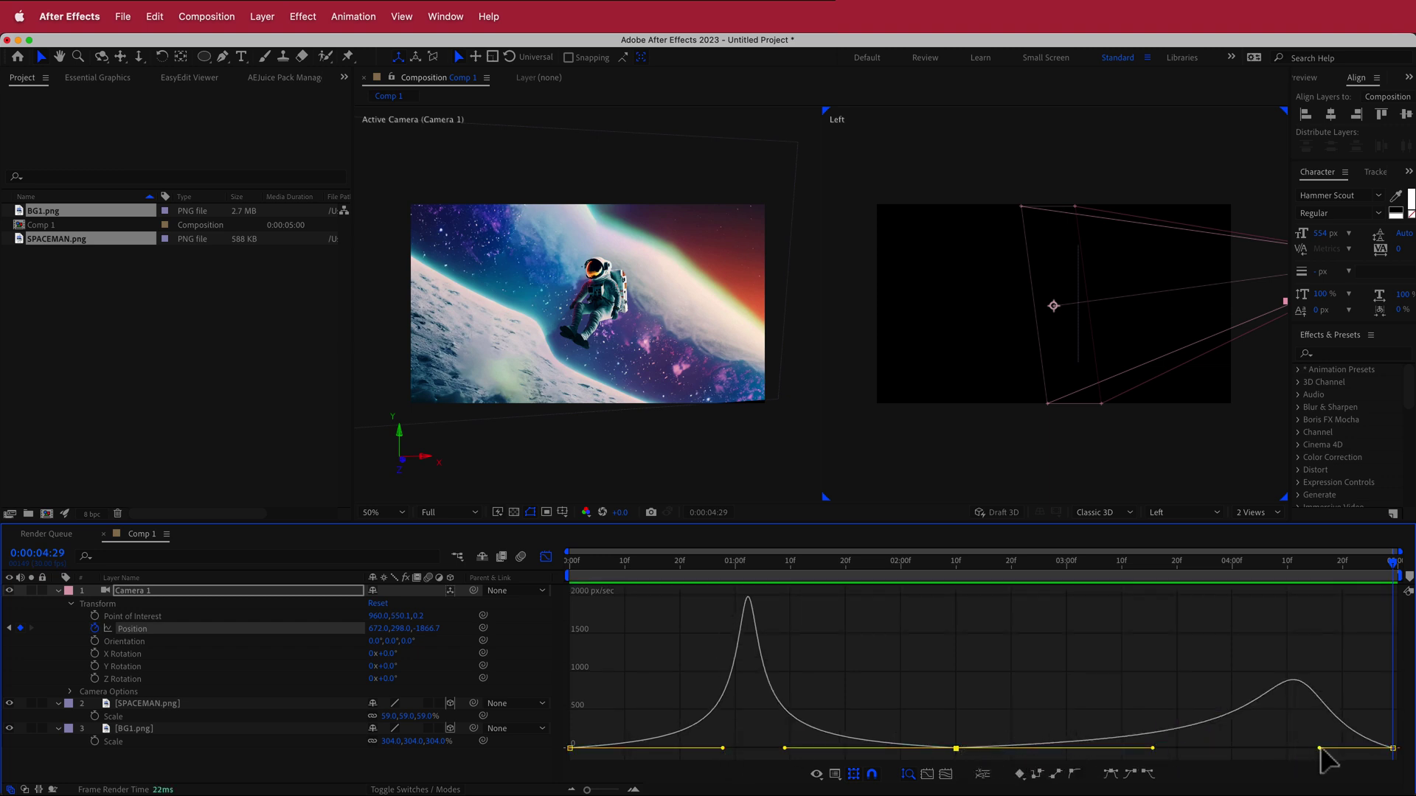
{"action": "left_click_drag", "start_coordinate": [1321, 748], "coordinate": [1202, 749]}
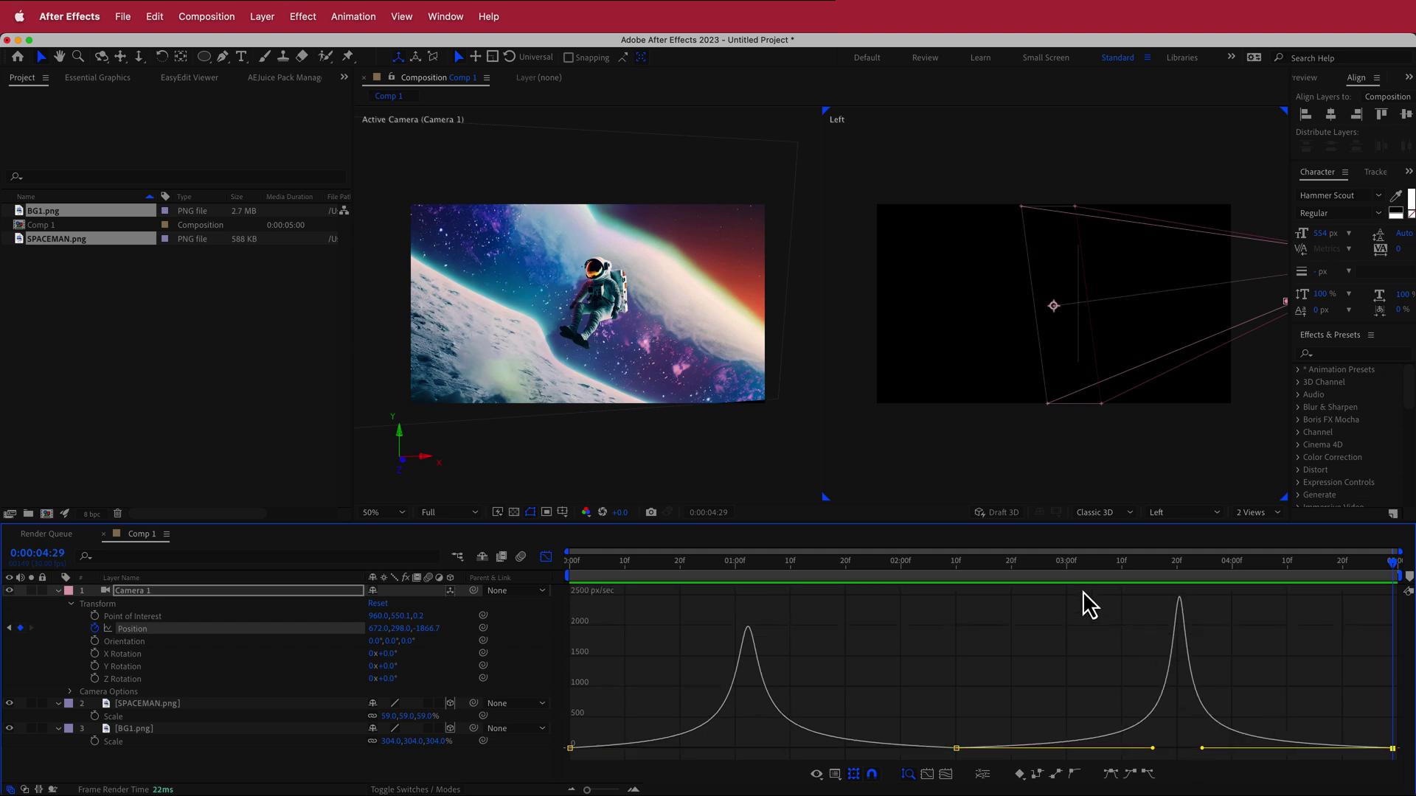
{"action": "left_click", "coordinate": [545, 557]}
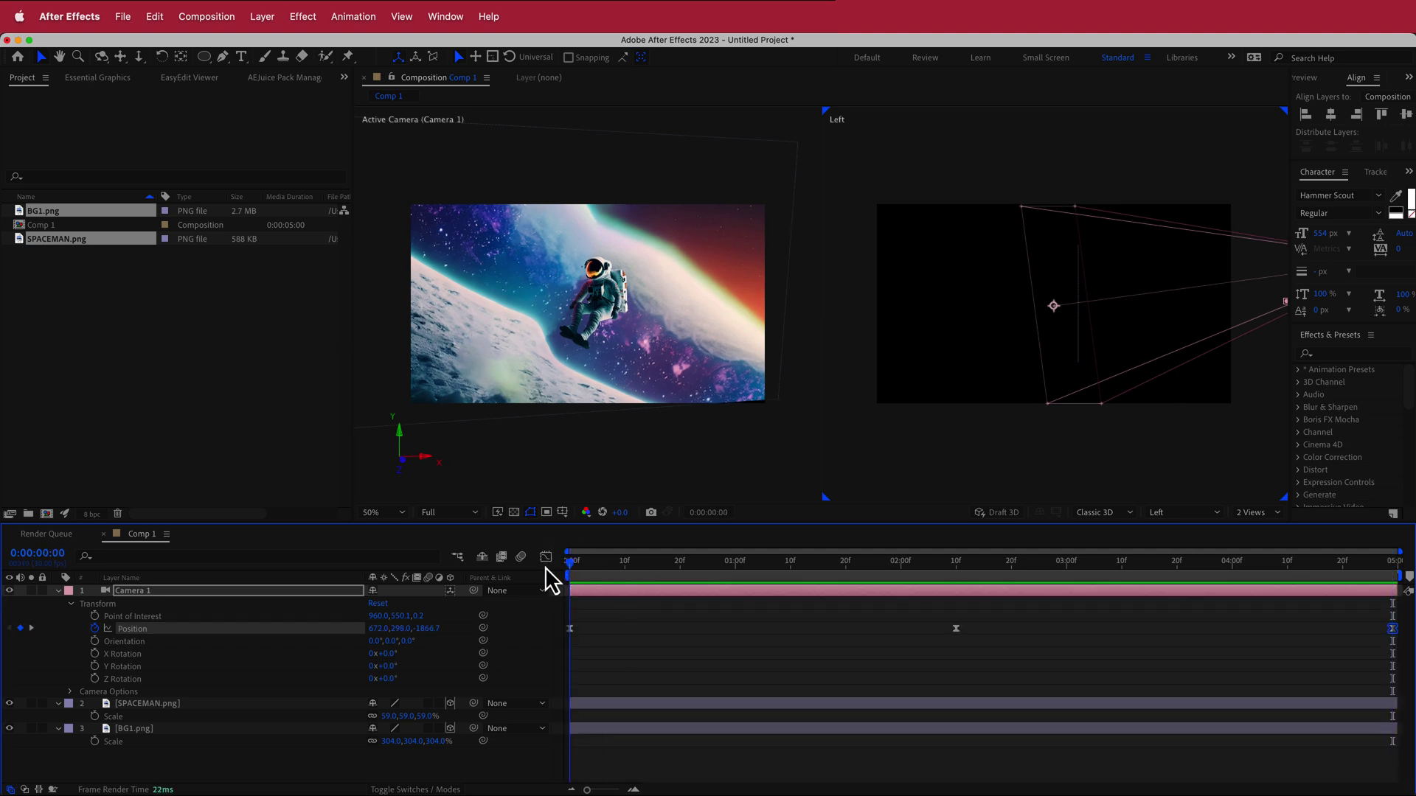
Play back the eased camera move and set the SPACEMAN.png layer's scale to 68%.
{"action": "key", "text": "space"}
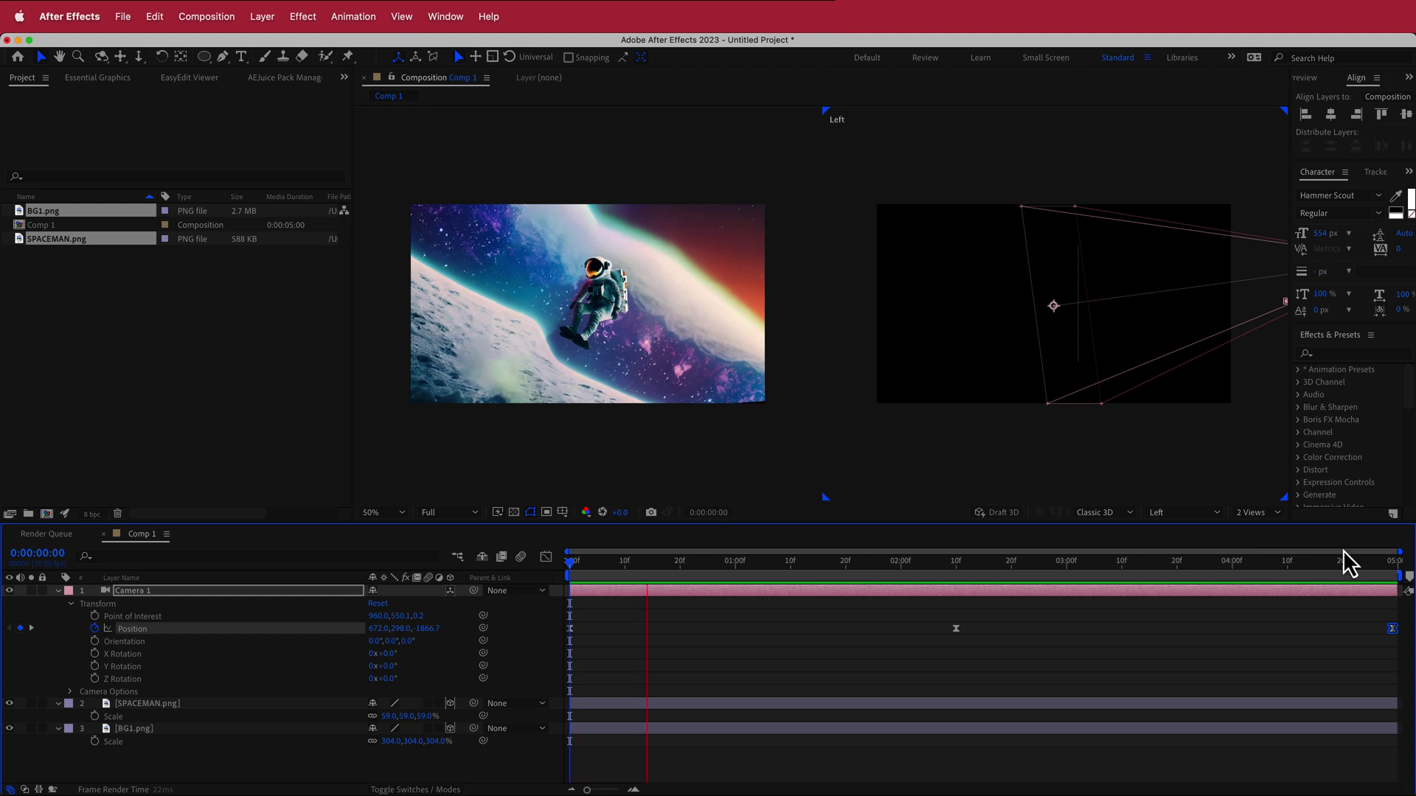
{"action": "key", "text": "space"}
{"action": "key", "text": "space"}
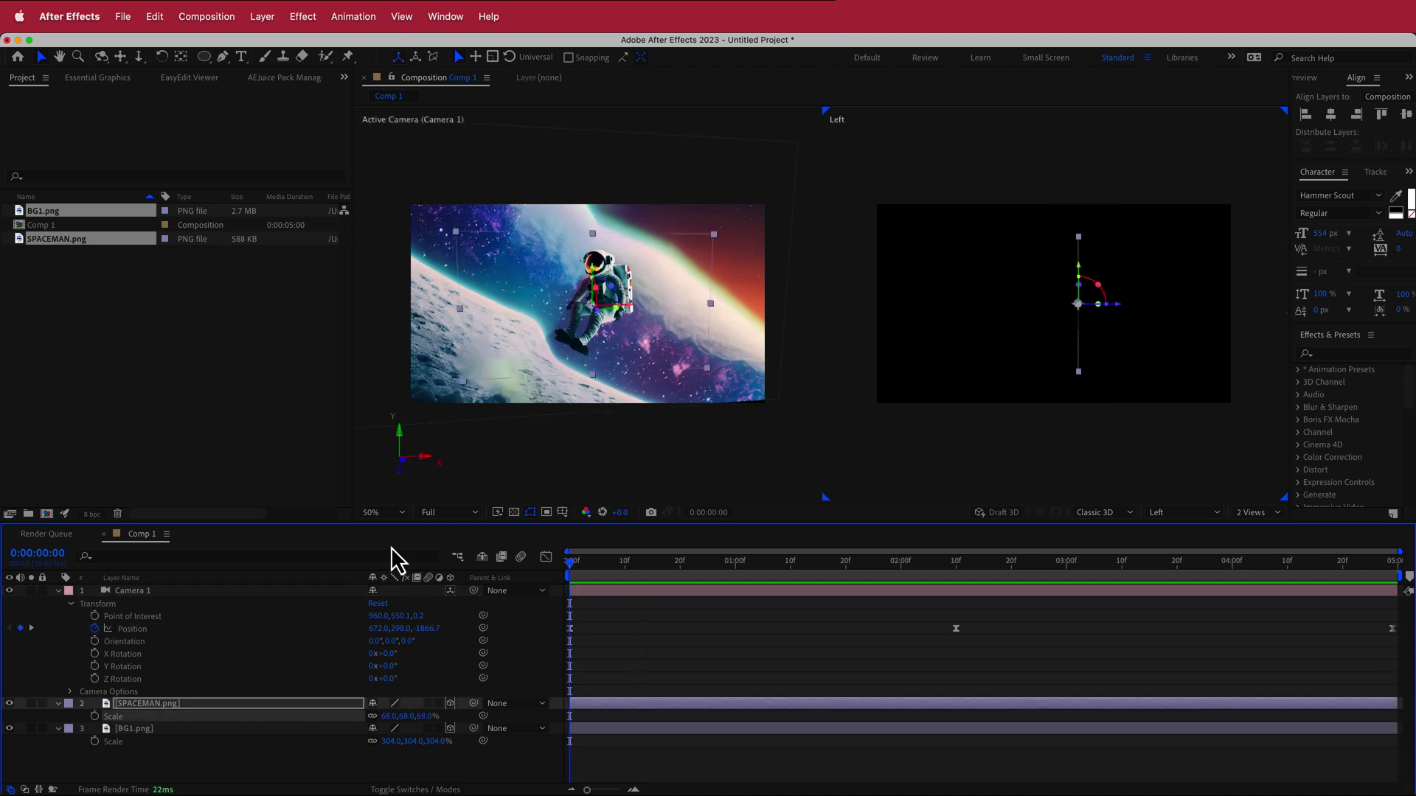
{"action": "left_click_drag", "start_coordinate": [572, 578], "coordinate": [496, 604]}
Add the expression wiggle(1,10) to the camera's Z Rotation.
{"action": "left_click_drag", "start_coordinate": [377, 679], "coordinate": [404, 687]}
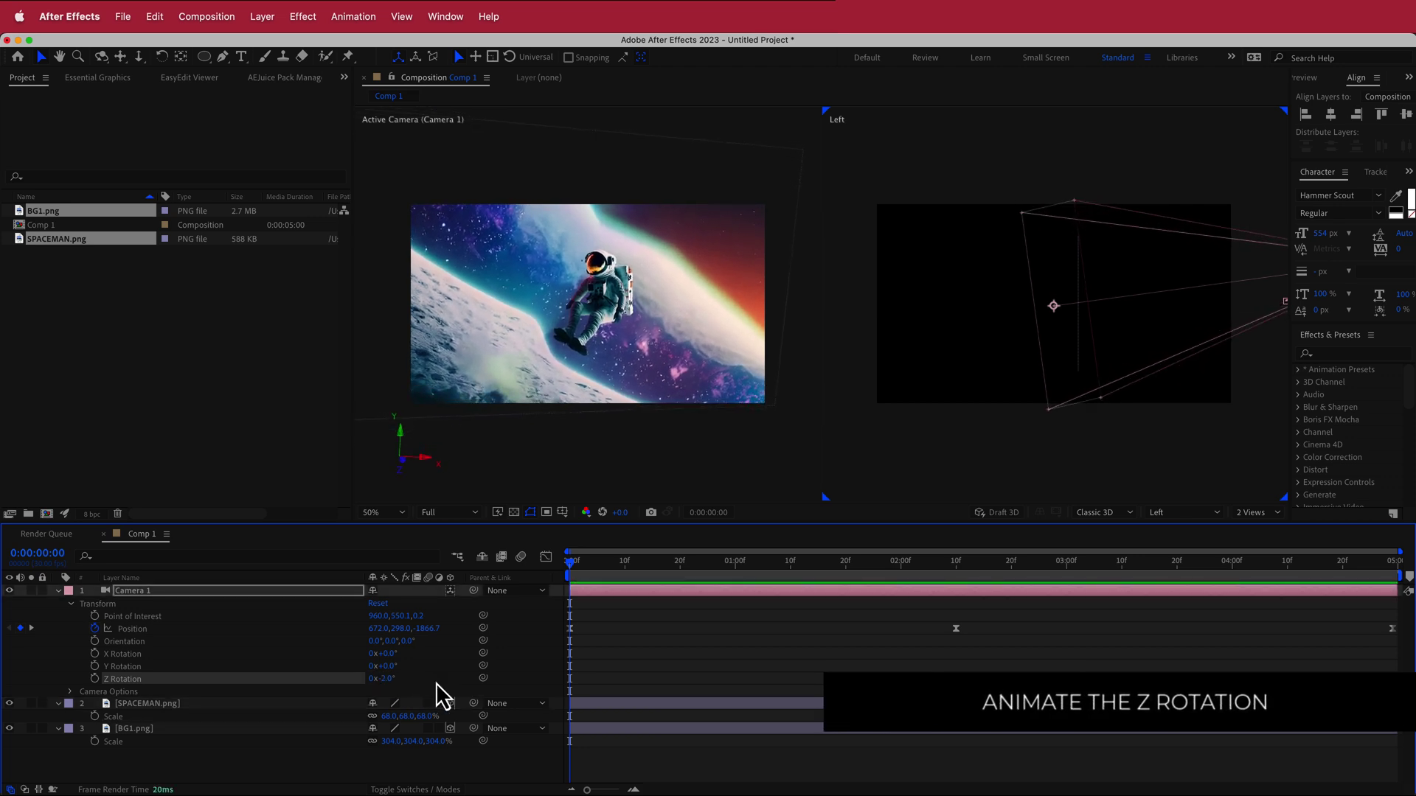
{"action": "key", "text": "super+z"}
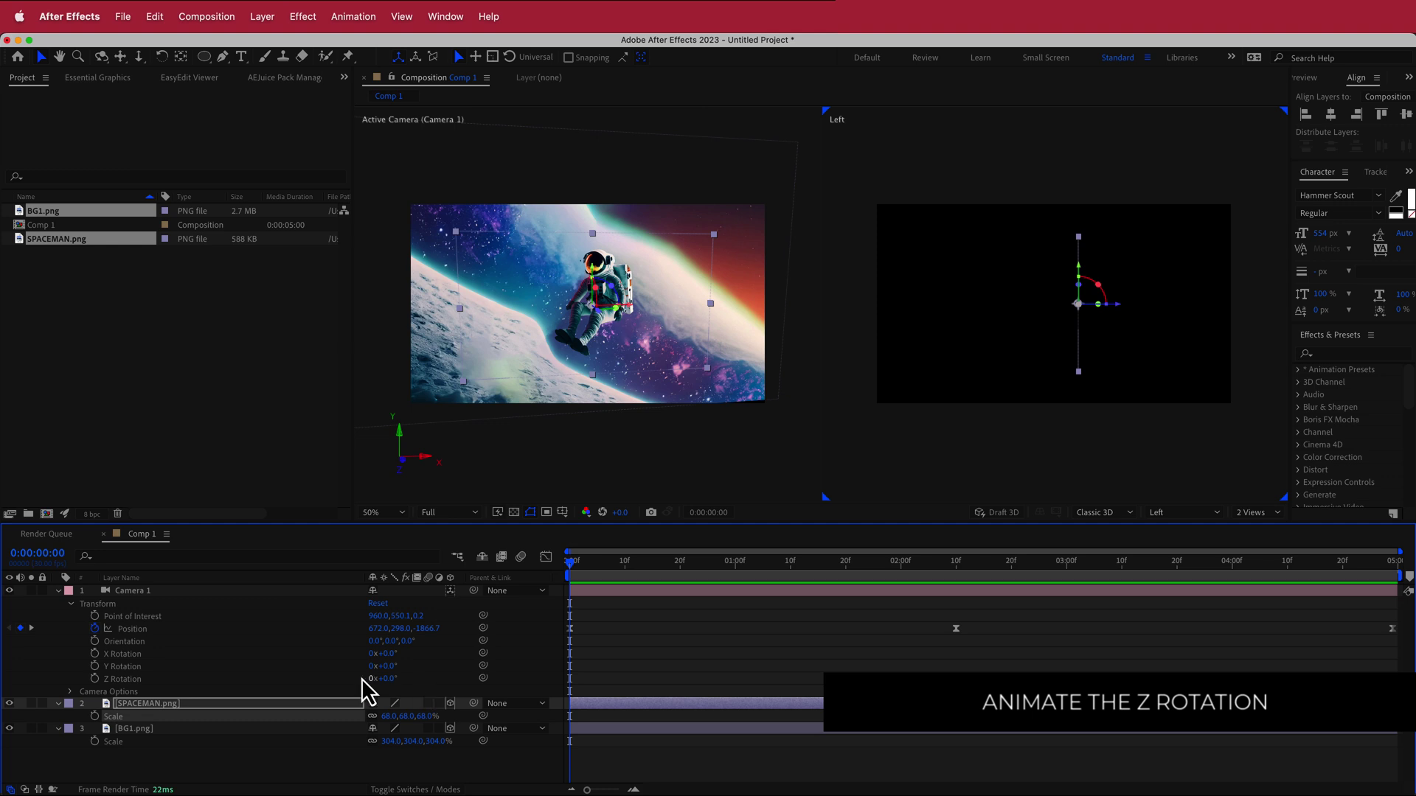
{"action": "left_click", "coordinate": [94, 678], "text": "alt"}
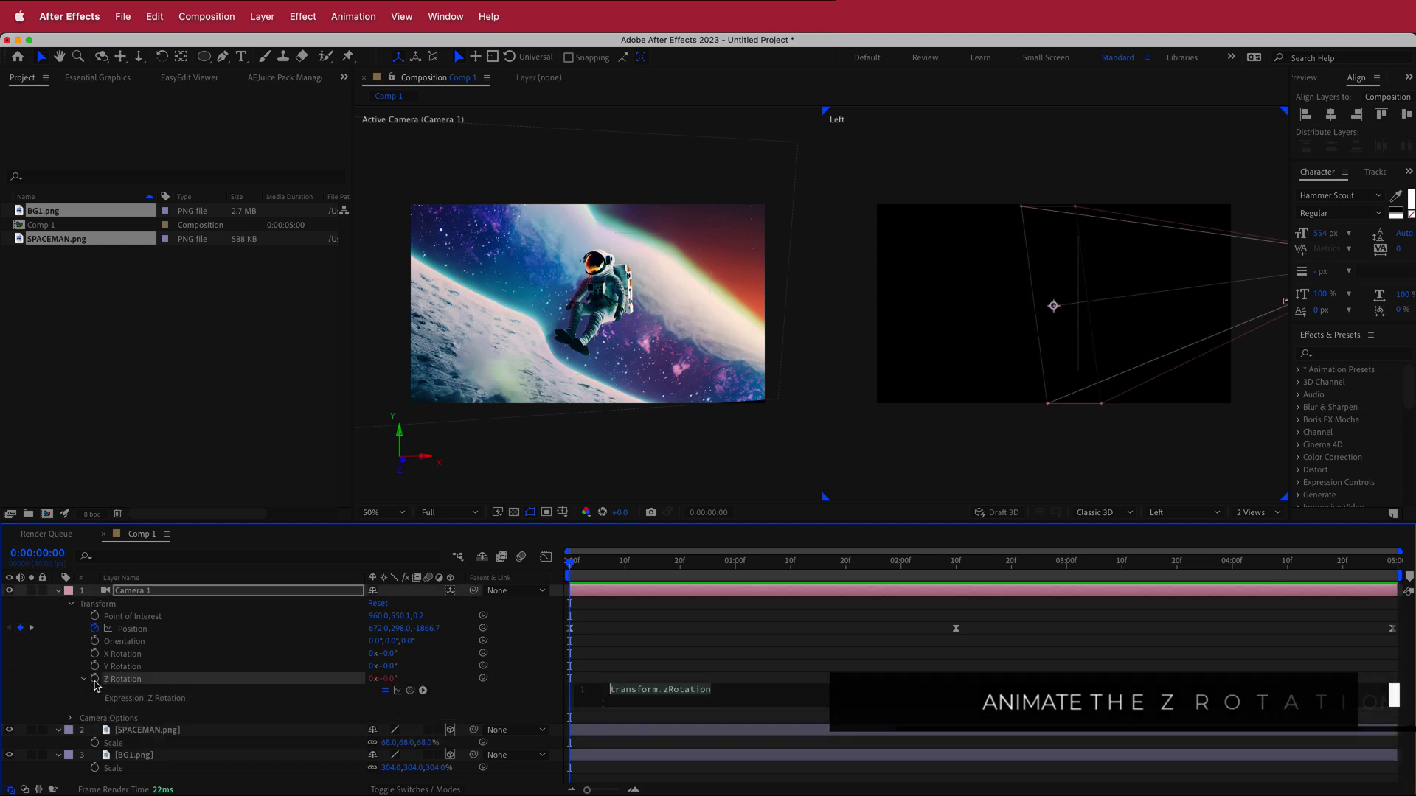
{"action": "type", "text": "wiggl"}
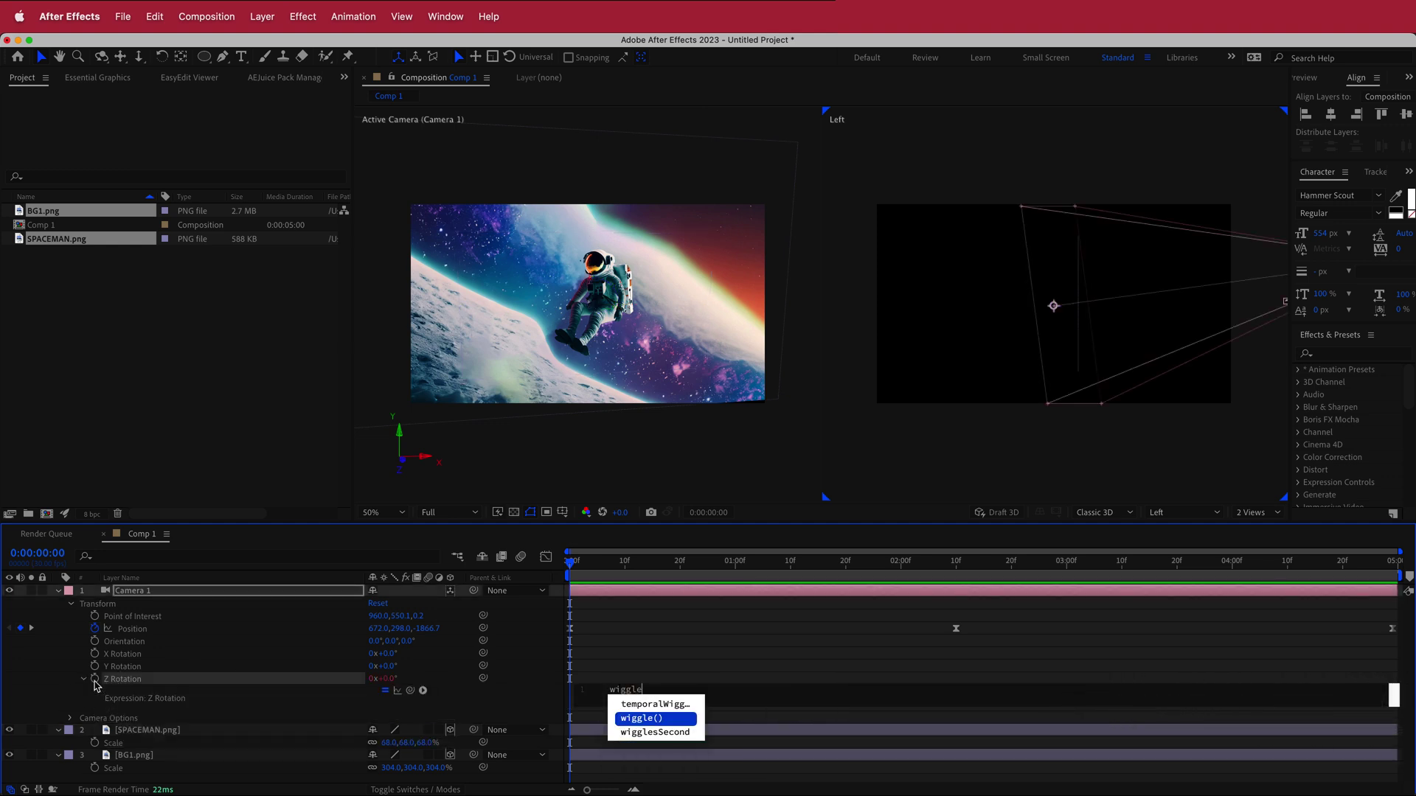
{"action": "type", "text": "e"}
{"action": "key", "text": "Return"}
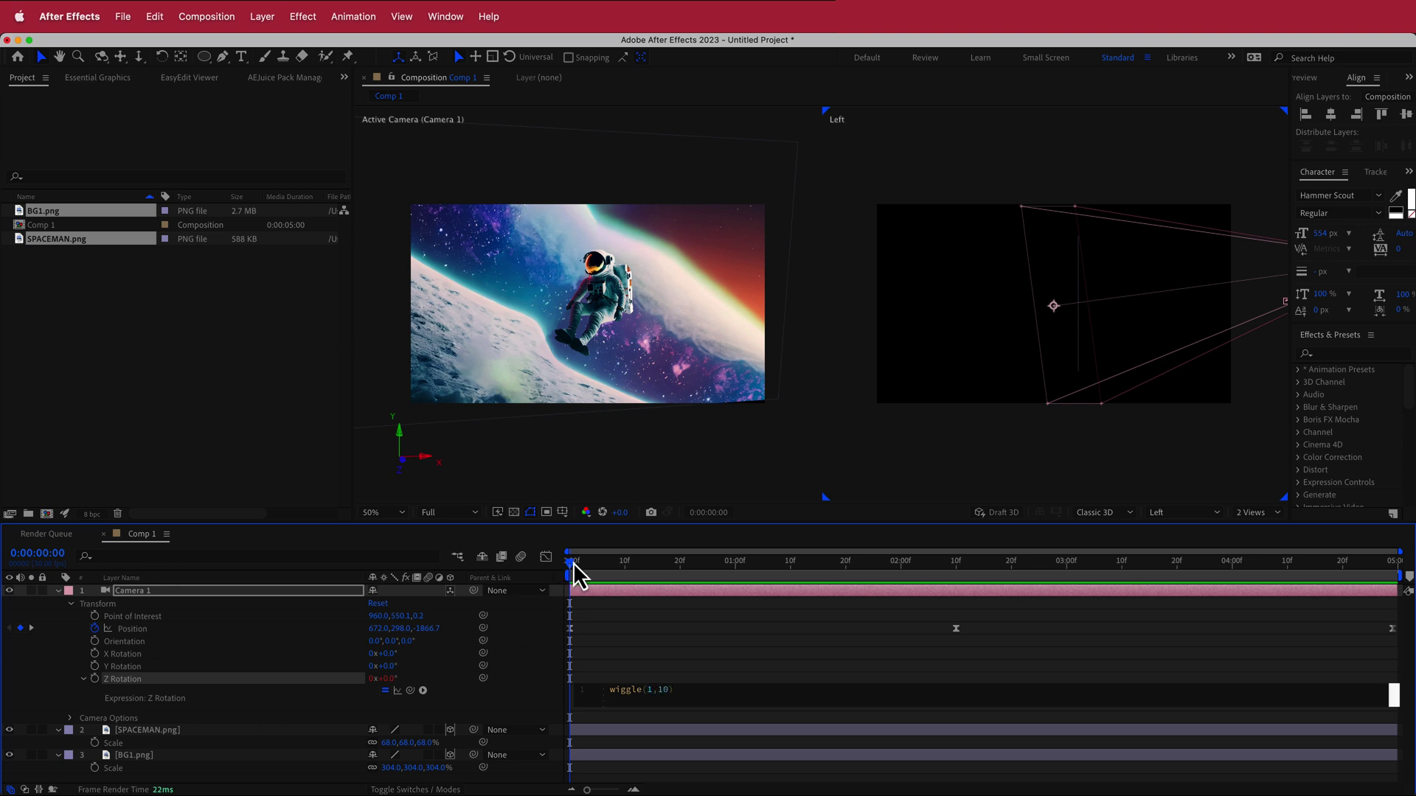
{"action": "mouse_move", "coordinate": [573, 563]}
{"action": "left_mouse_down"}
{"action": "mouse_move", "coordinate": [1054, 564]}
{"action": "mouse_move", "coordinate": [560, 566]}
{"action": "left_mouse_up"}
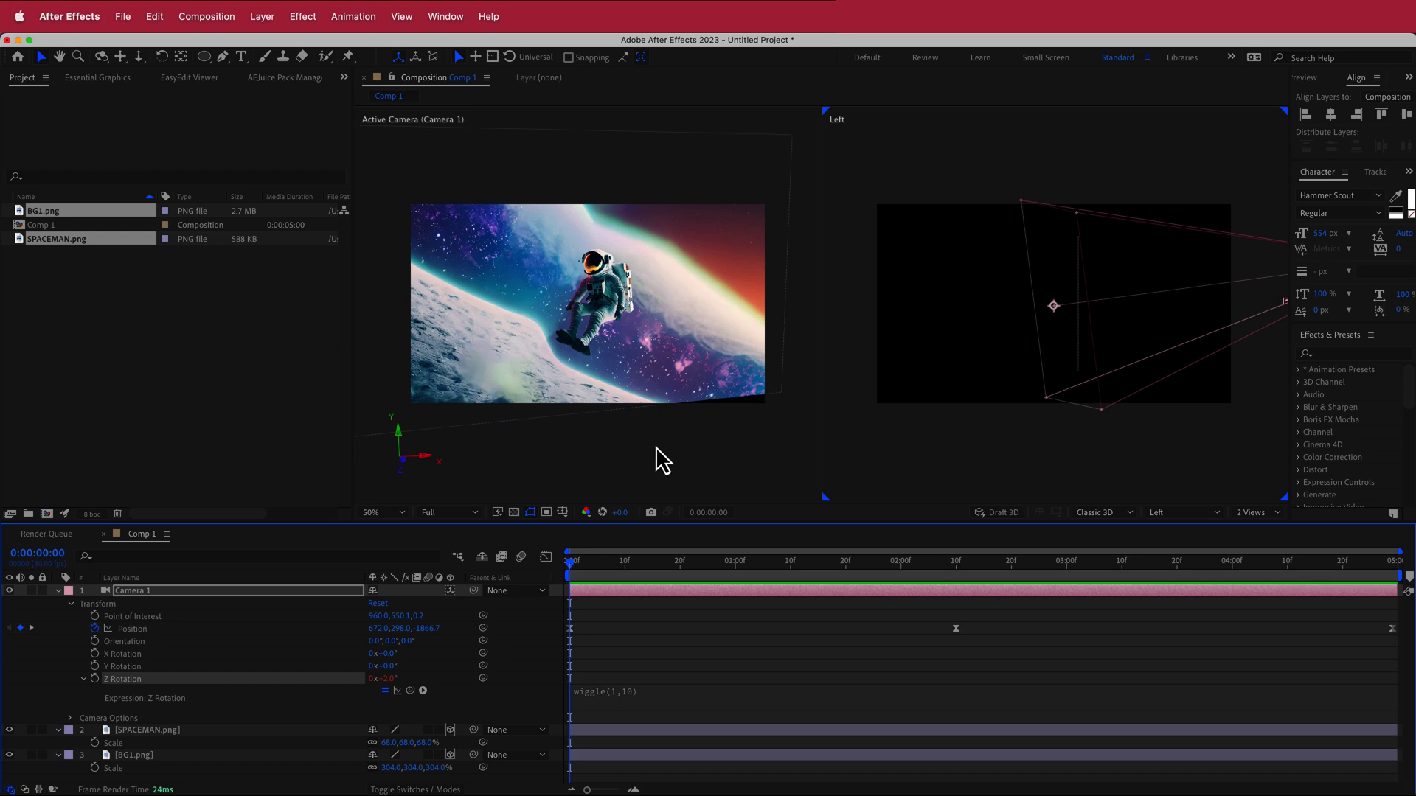
Enlarge the BG1.png layer to 353% so it covers the rotated frame, and preview the animation.
{"action": "left_click", "coordinate": [151, 757]}
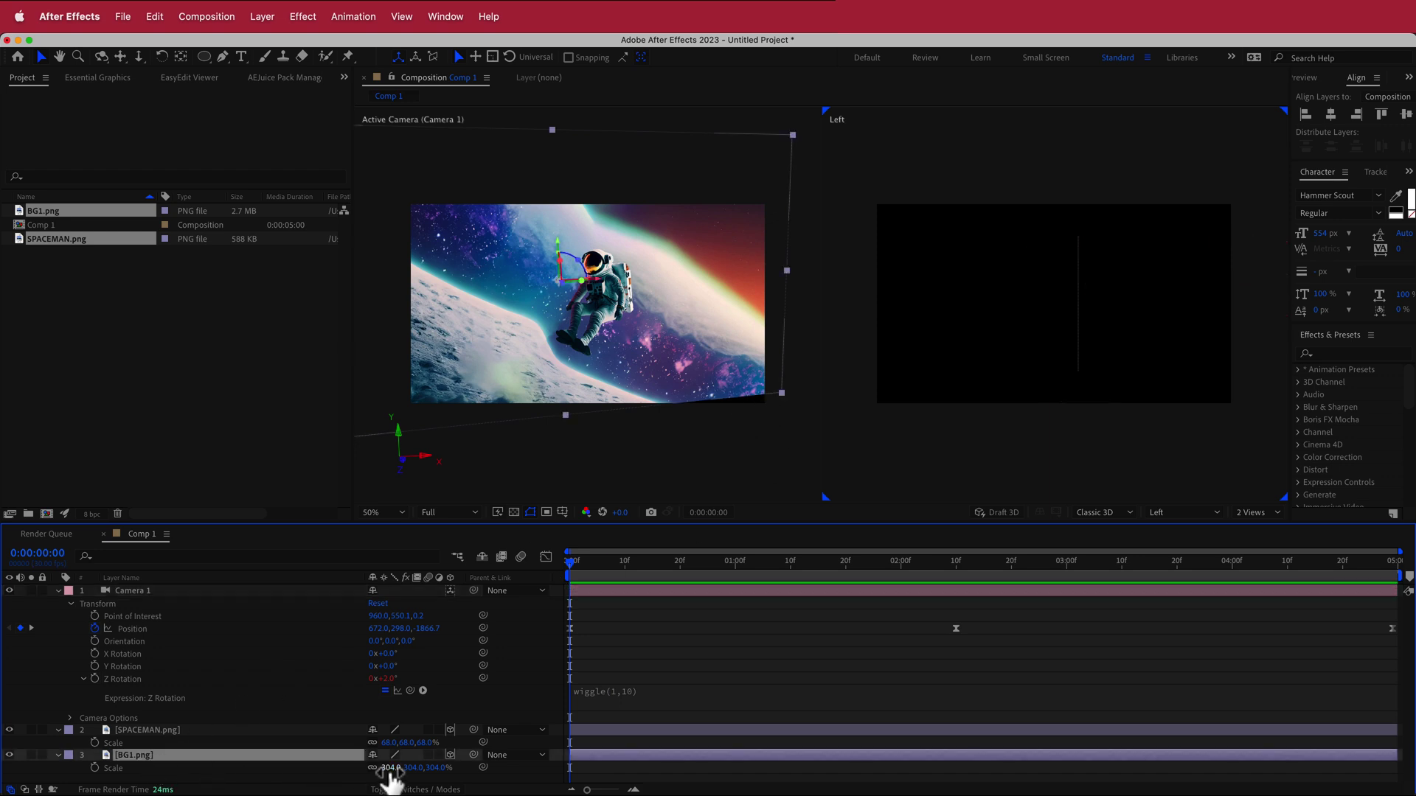
{"action": "left_click_drag", "start_coordinate": [391, 777], "coordinate": [428, 774]}
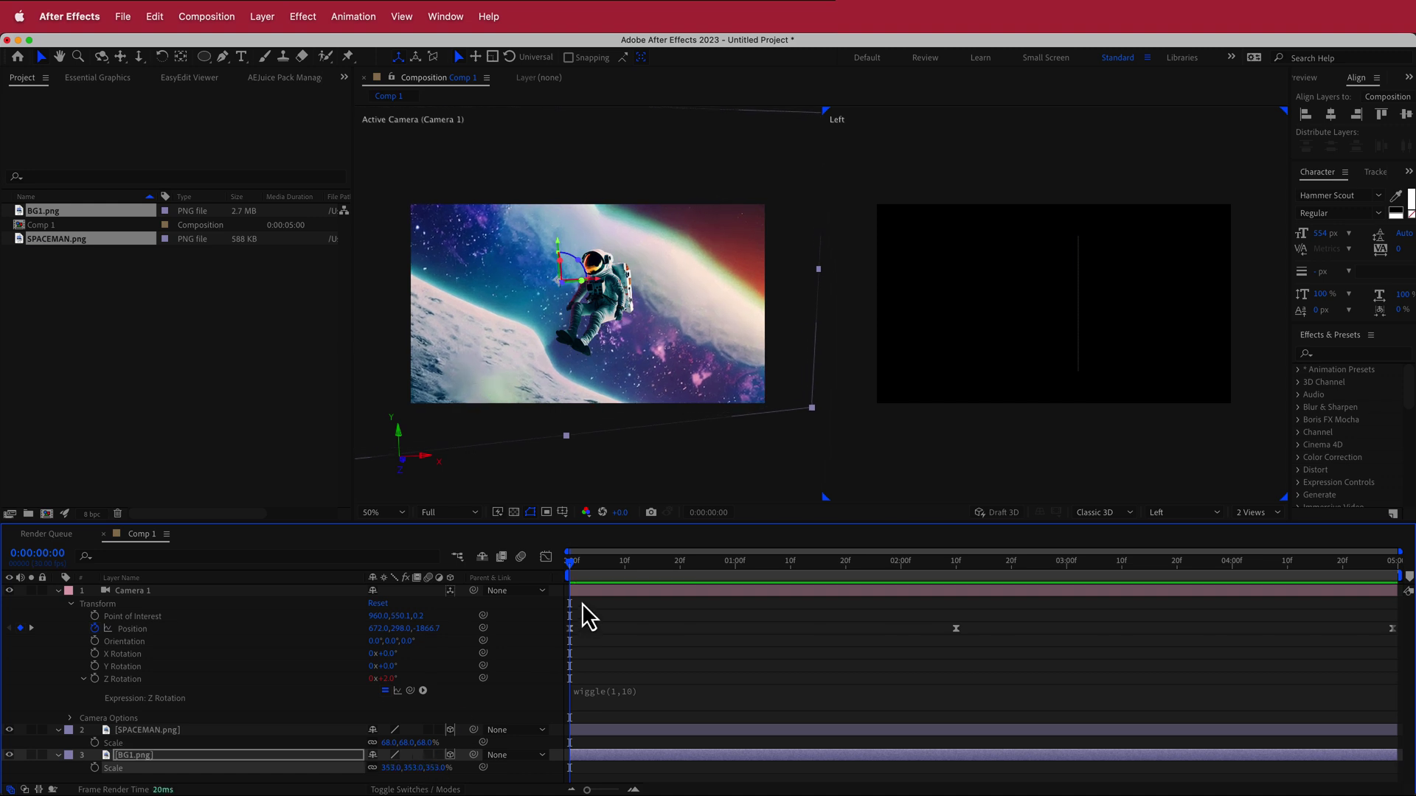
{"action": "mouse_move", "coordinate": [573, 566]}
{"action": "left_mouse_down"}
{"action": "mouse_move", "coordinate": [942, 569]}
{"action": "mouse_move", "coordinate": [553, 568]}
{"action": "mouse_move", "coordinate": [573, 568]}
{"action": "left_mouse_up"}
{"action": "key", "text": "space"}
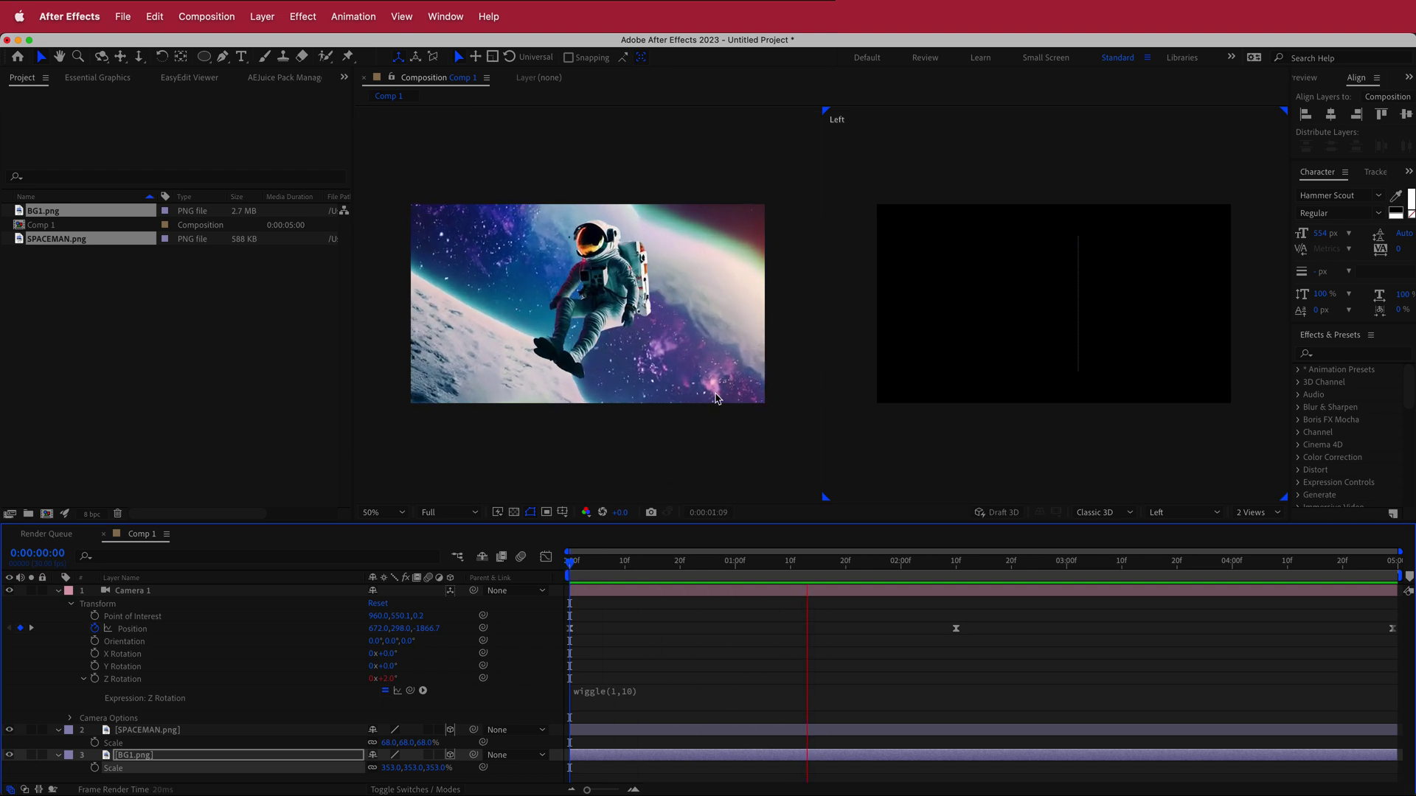
{"action": "key", "text": "space"}
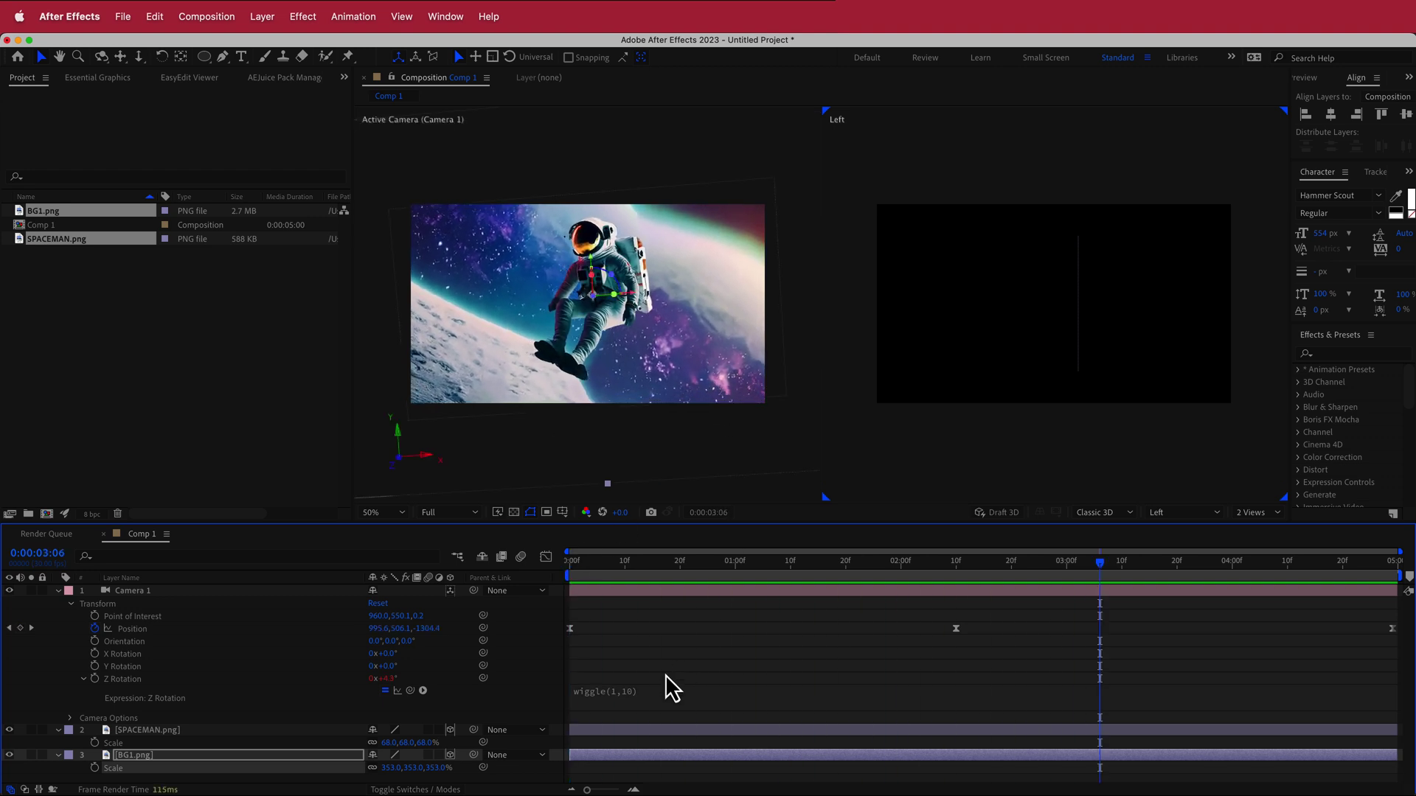
Change the camera's Z Rotation expression to wiggle(0.8,6) and play the animation from the start.
{"action": "left_click", "coordinate": [629, 698]}
{"action": "left_click", "coordinate": [665, 693]}
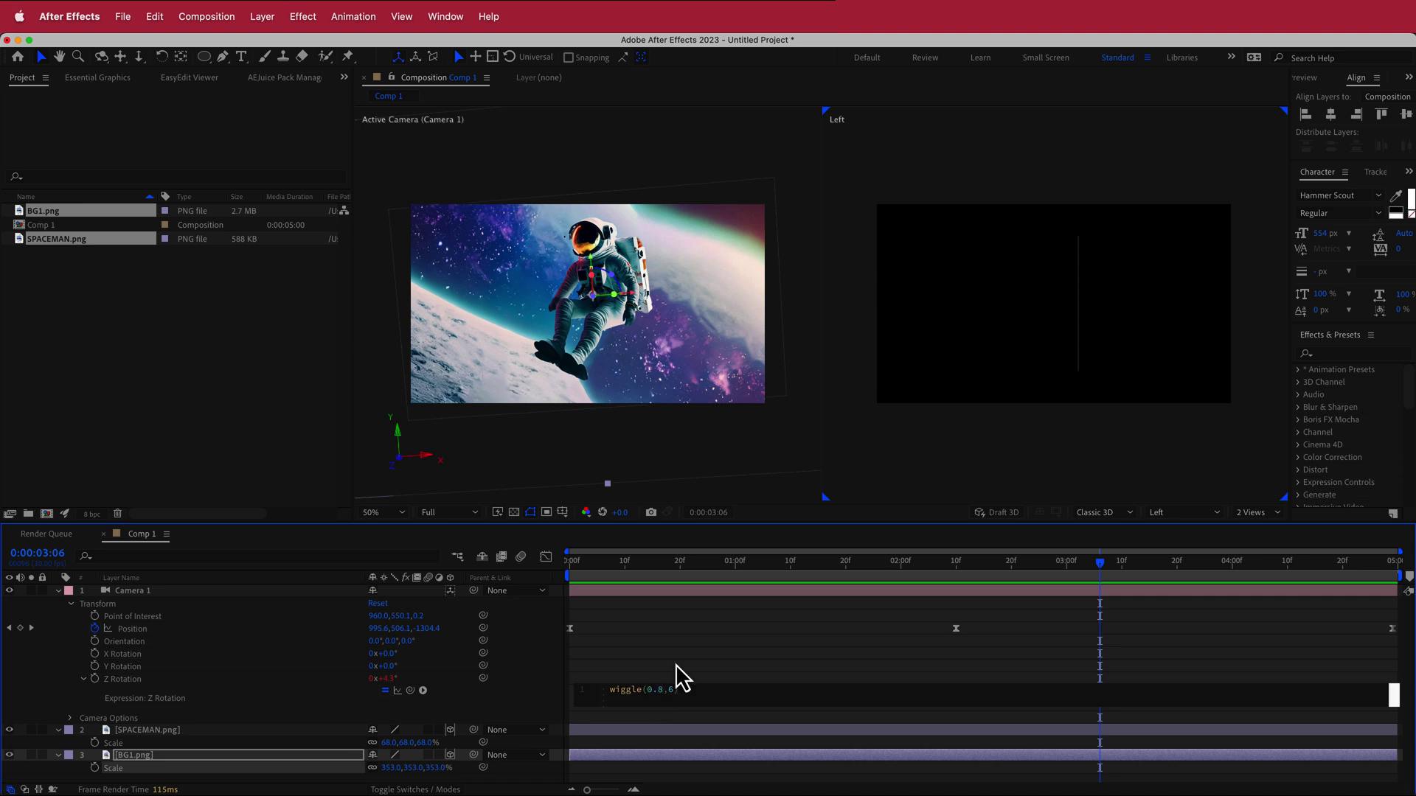
{"action": "left_click_drag", "start_coordinate": [1096, 564], "coordinate": [541, 603]}
{"action": "key", "text": "space"}
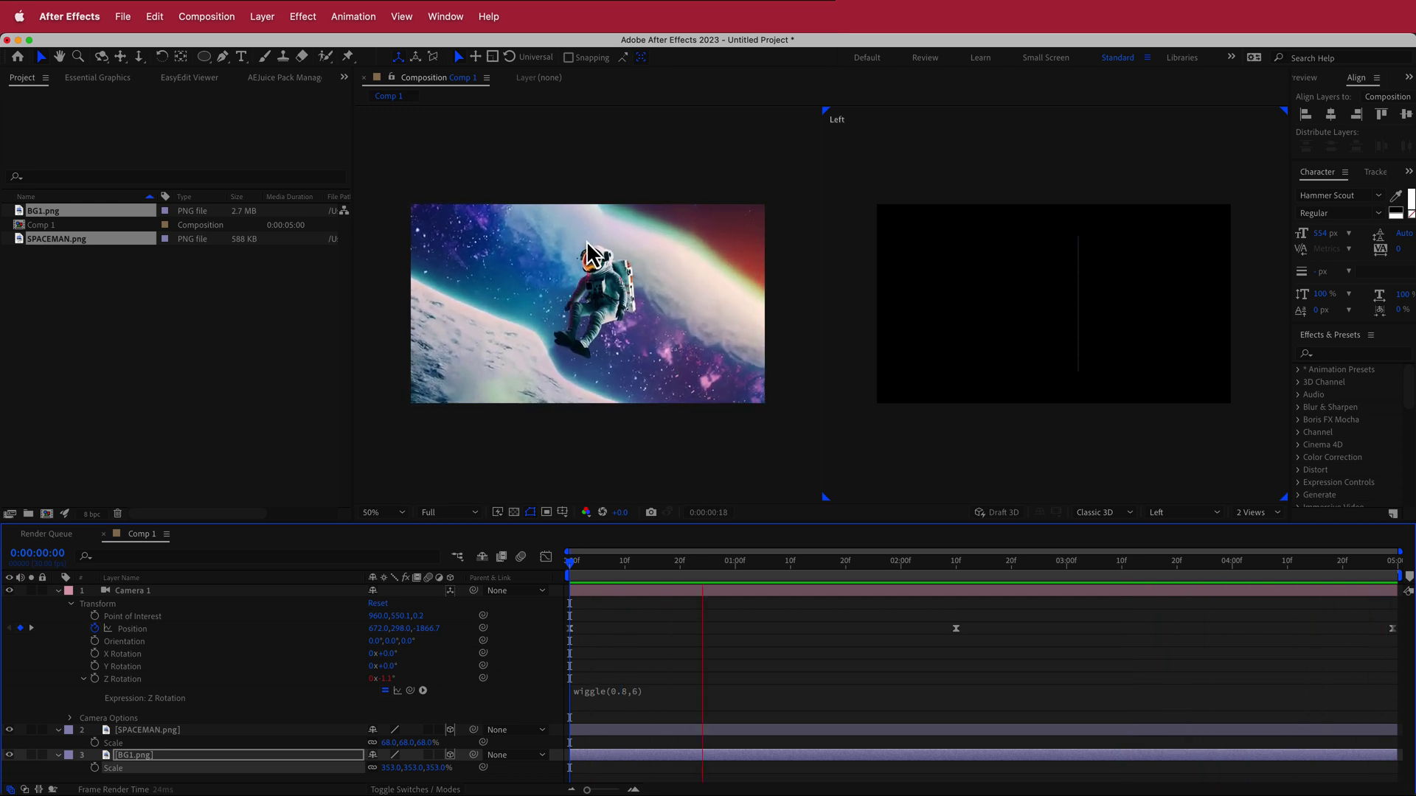
Stop the playback and switch the composition viewer to a single Active Camera view.
{"action": "key", "text": "space"}
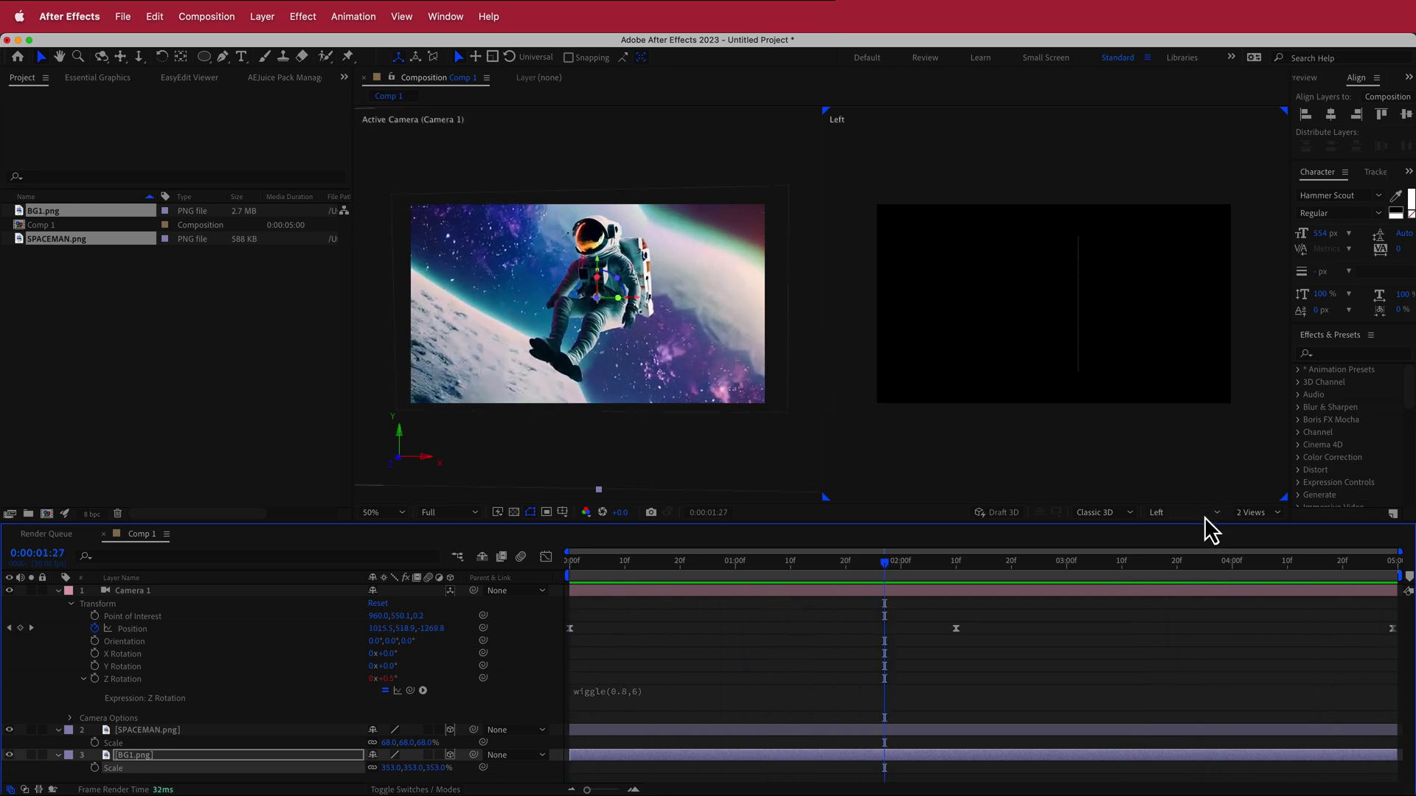
{"action": "left_click", "coordinate": [1252, 514]}
{"action": "left_click", "coordinate": [1258, 528]}
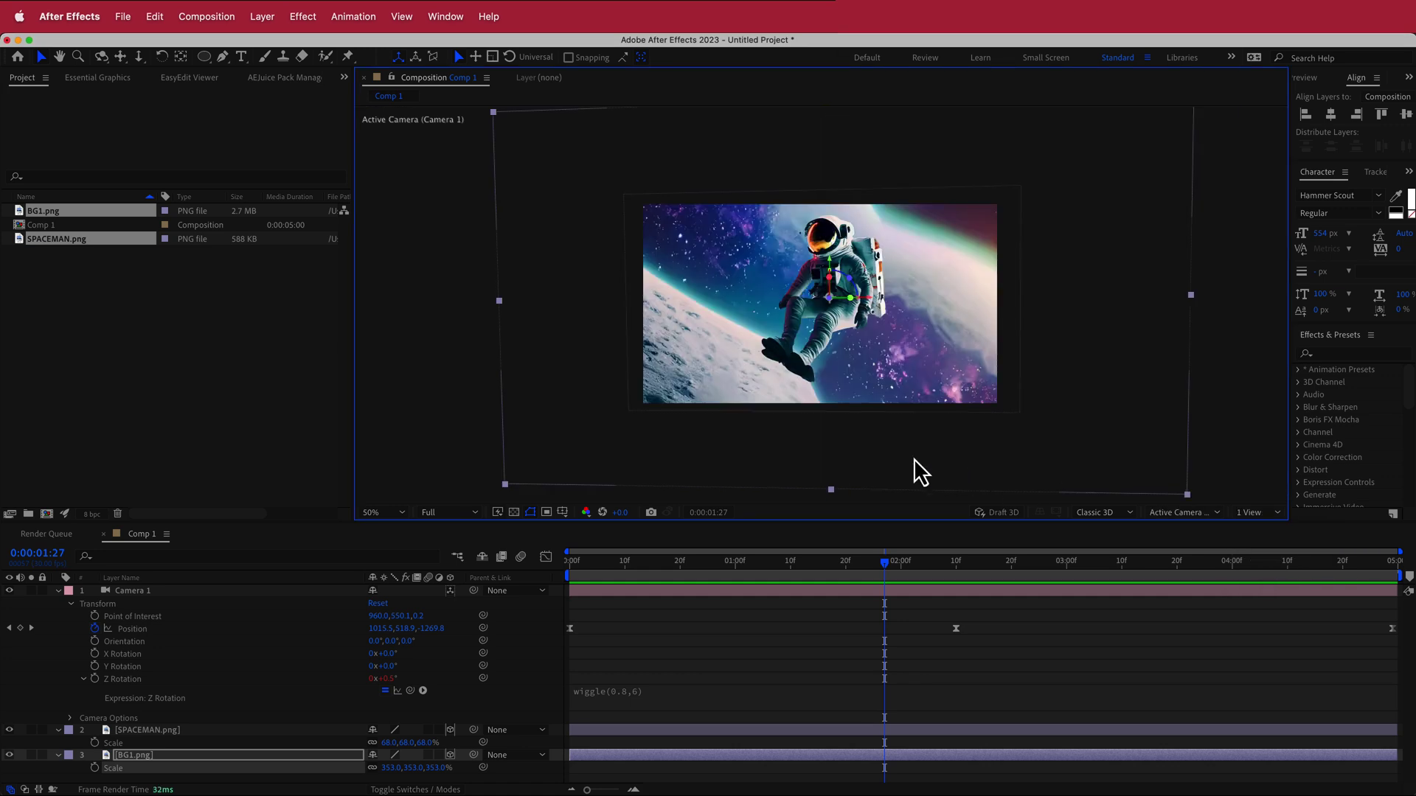
Create a text layer reading "spaceman" between the SPACEMAN.png and BG1.png layers, and set its font size to 175 px.
{"action": "right_click", "coordinate": [462, 593]}
{"action": "mouse_move", "coordinate": [513, 603]}
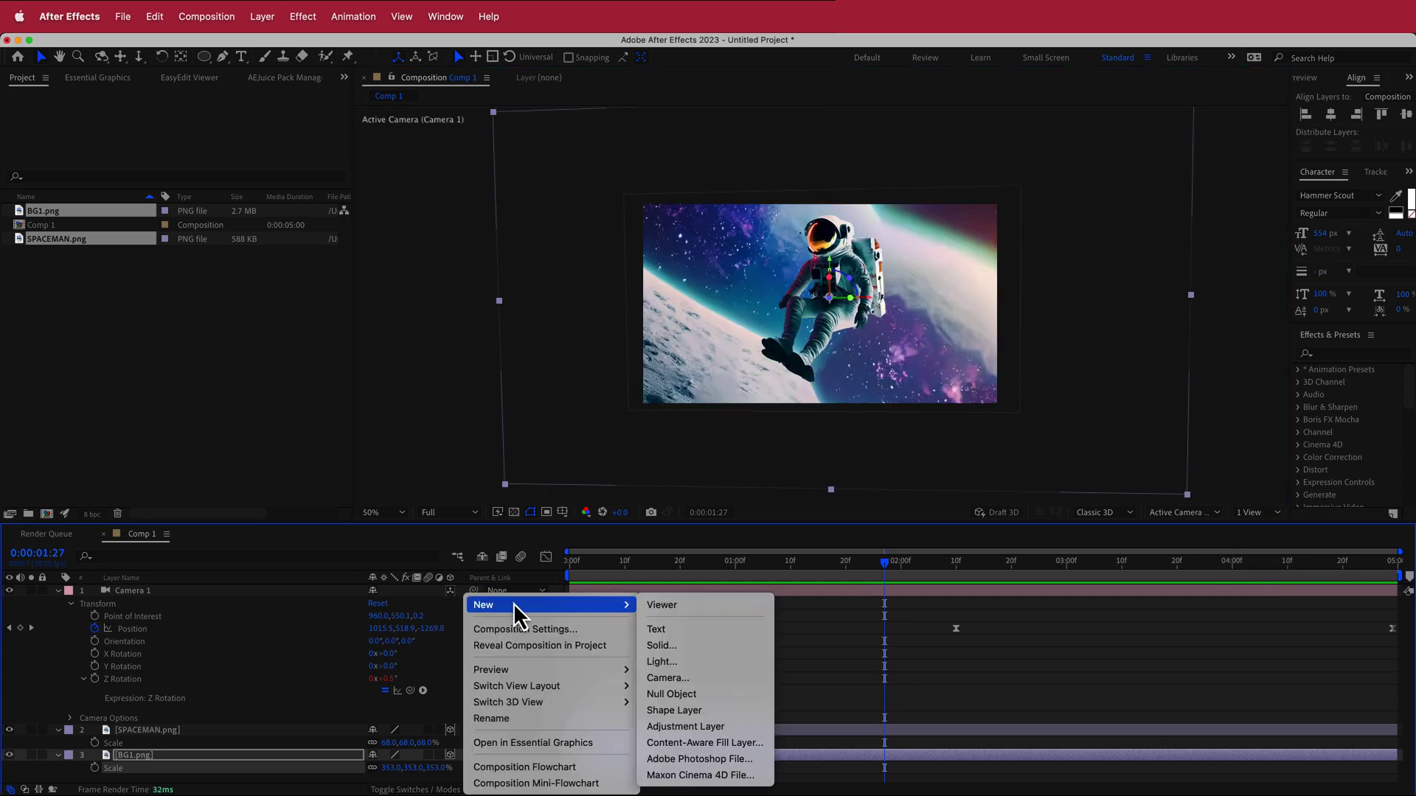
{"action": "left_click", "coordinate": [675, 629]}
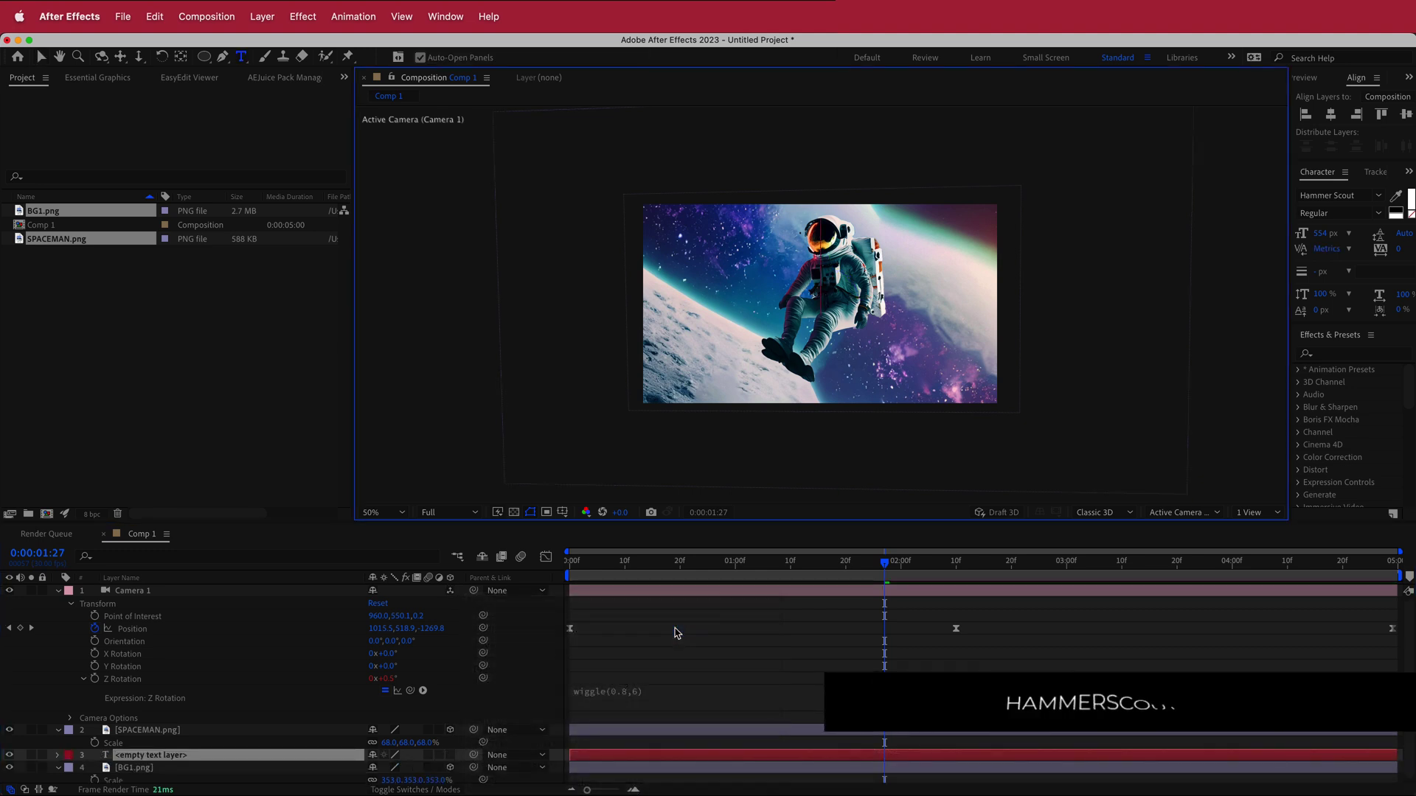
{"action": "type", "text": "spa"}
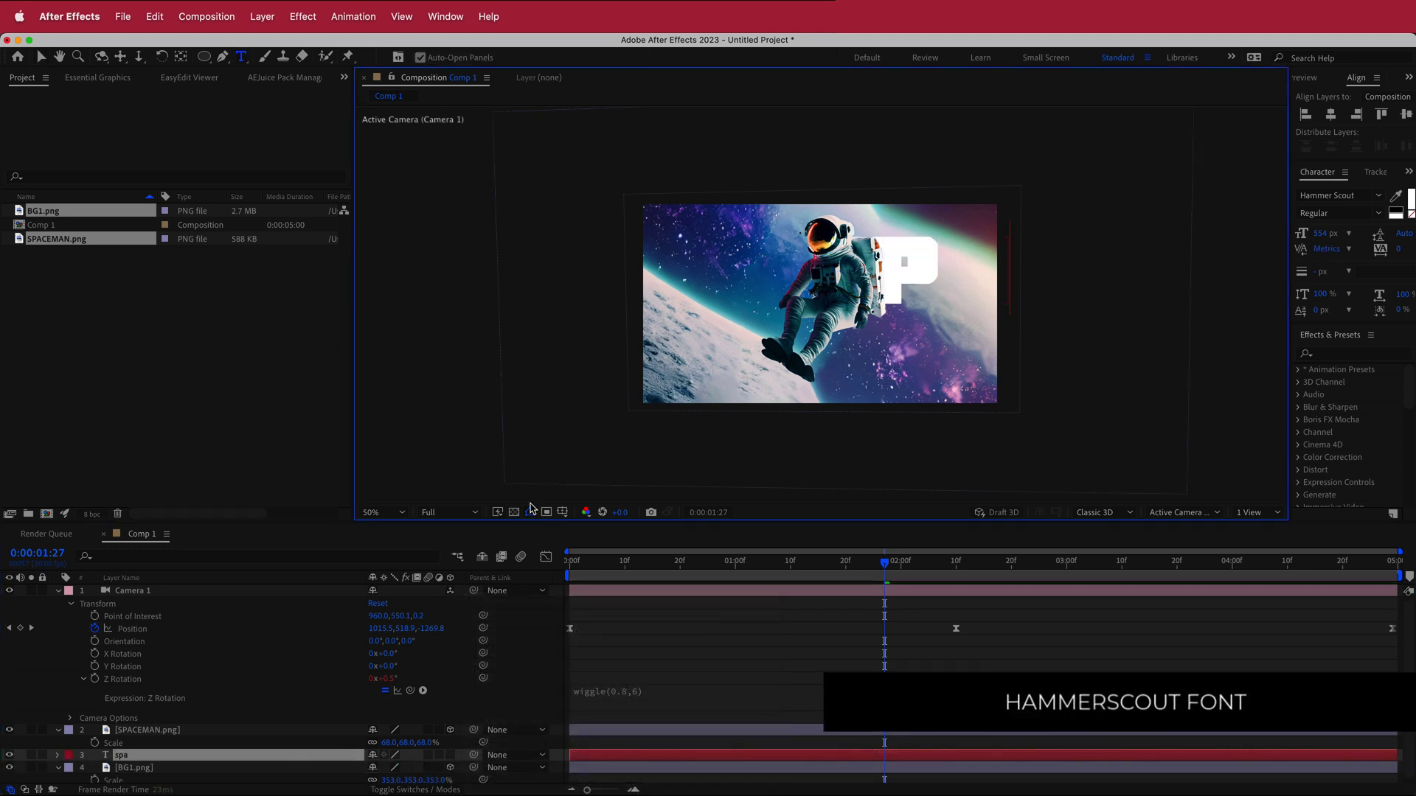
{"action": "type", "text": "ceman"}
{"action": "key", "text": "ctrl+a"}
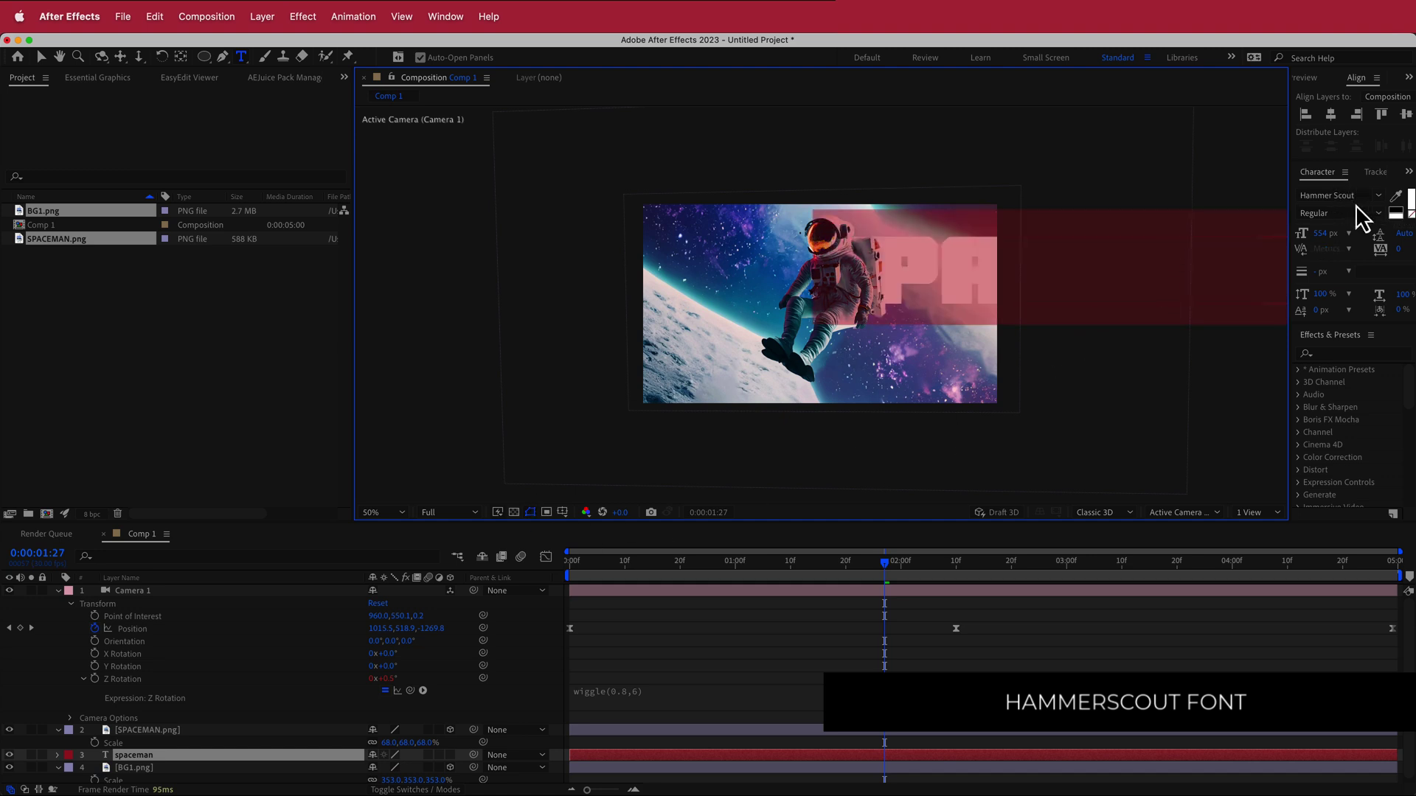
{"action": "left_click_drag", "start_coordinate": [1321, 234], "coordinate": [1059, 254]}
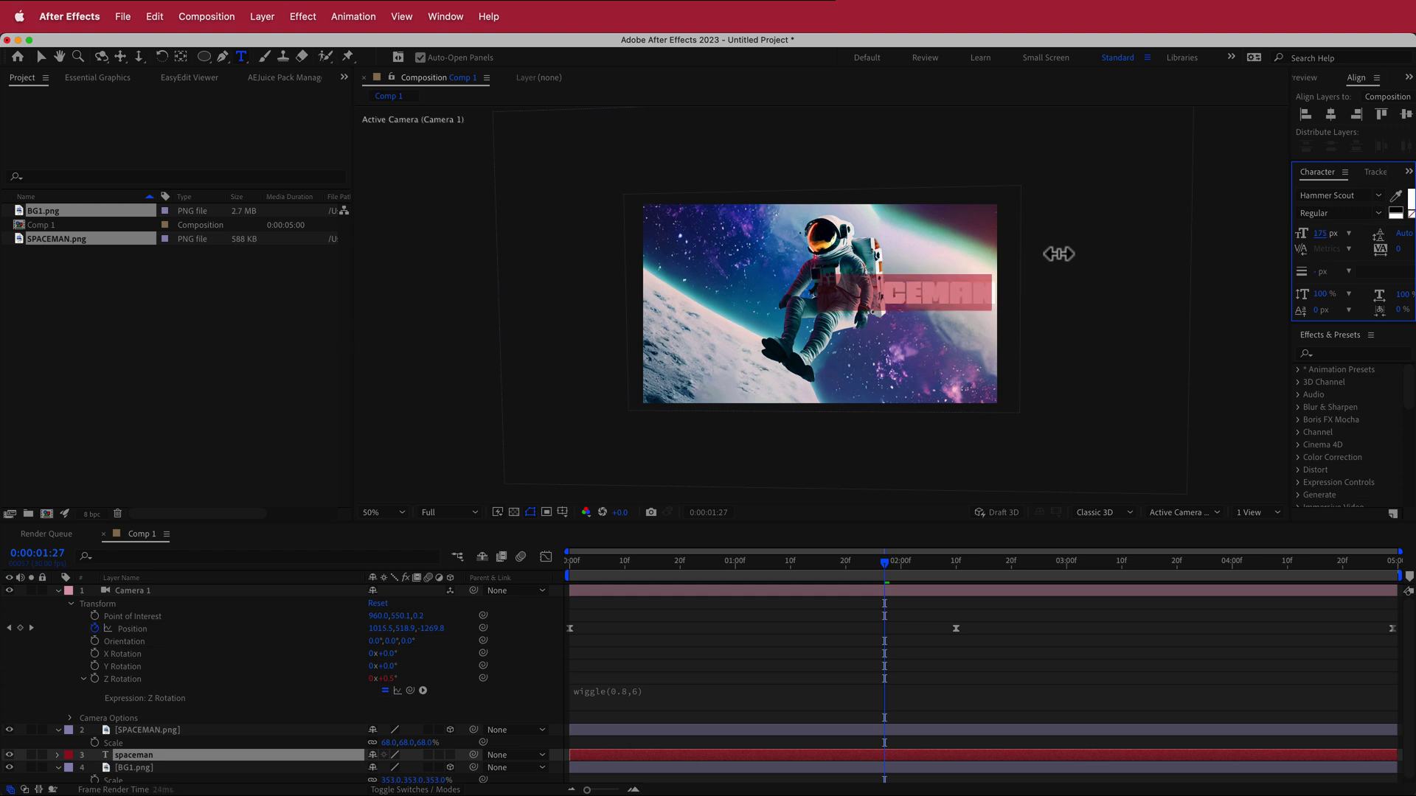
Make the spaceman text a 3D layer and place it across the upper left of the frame, behind the astronaut's helmet.
{"action": "left_click", "coordinate": [41, 56]}
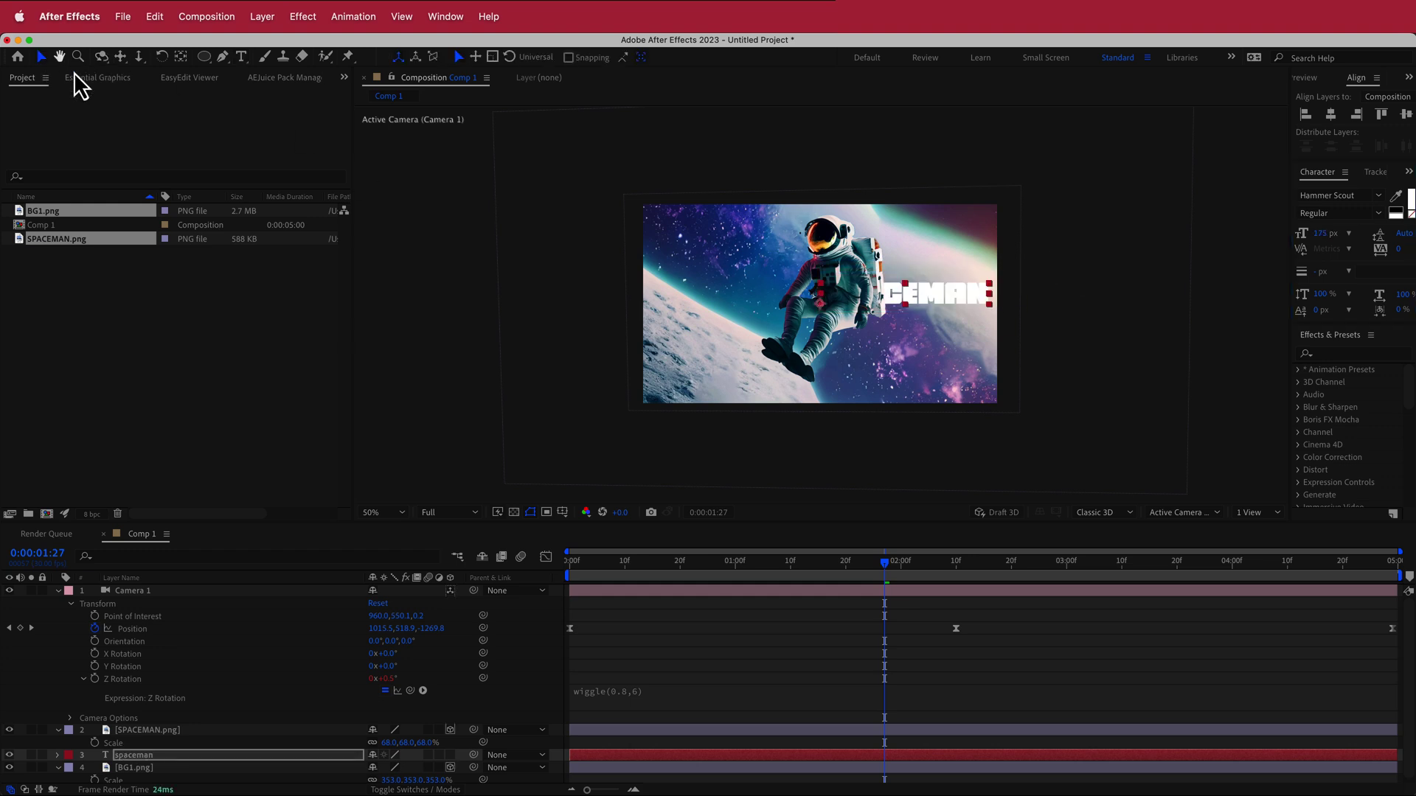
{"action": "left_click_drag", "start_coordinate": [951, 313], "coordinate": [785, 260]}
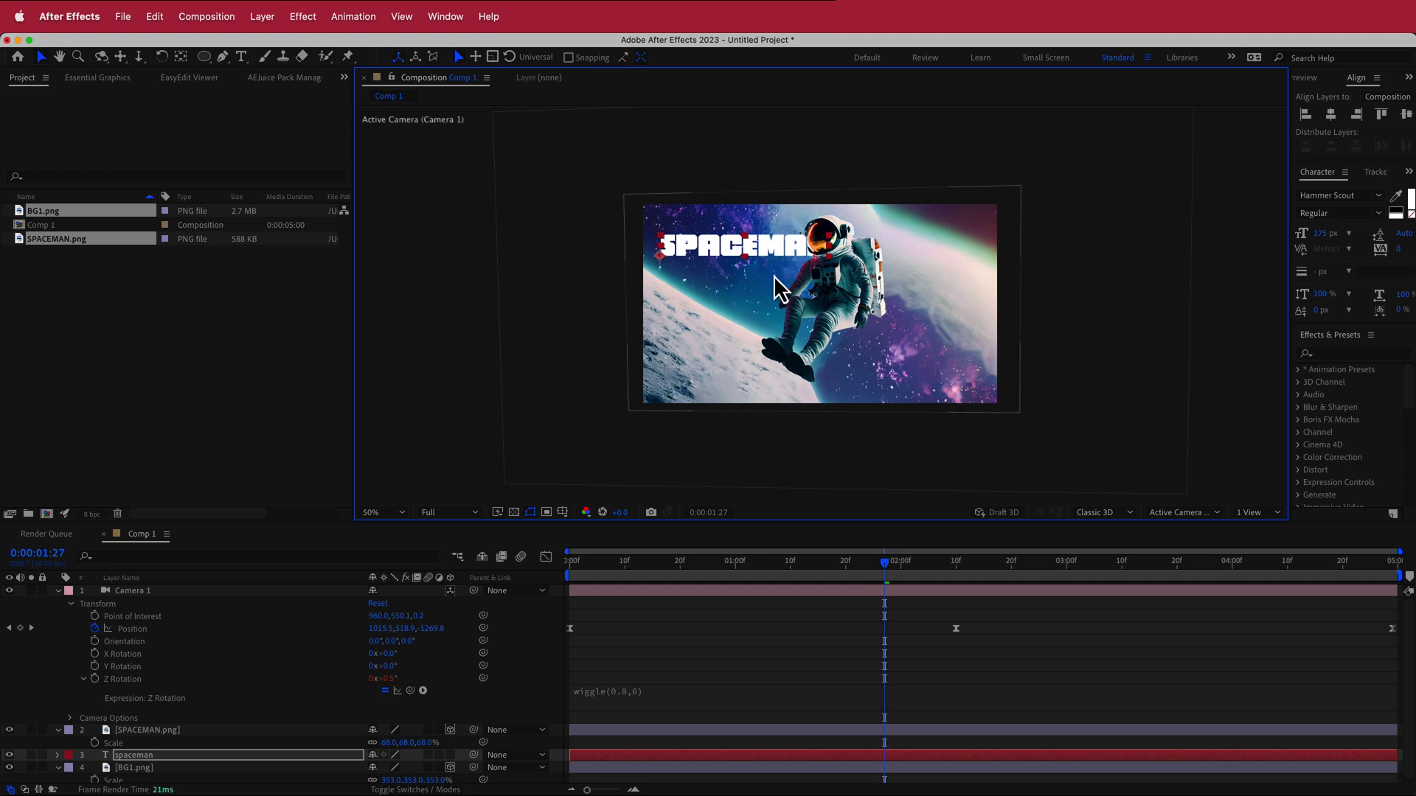
{"action": "scroll", "coordinate": [254, 658], "scroll_direction": "down", "scroll_amount": 1}
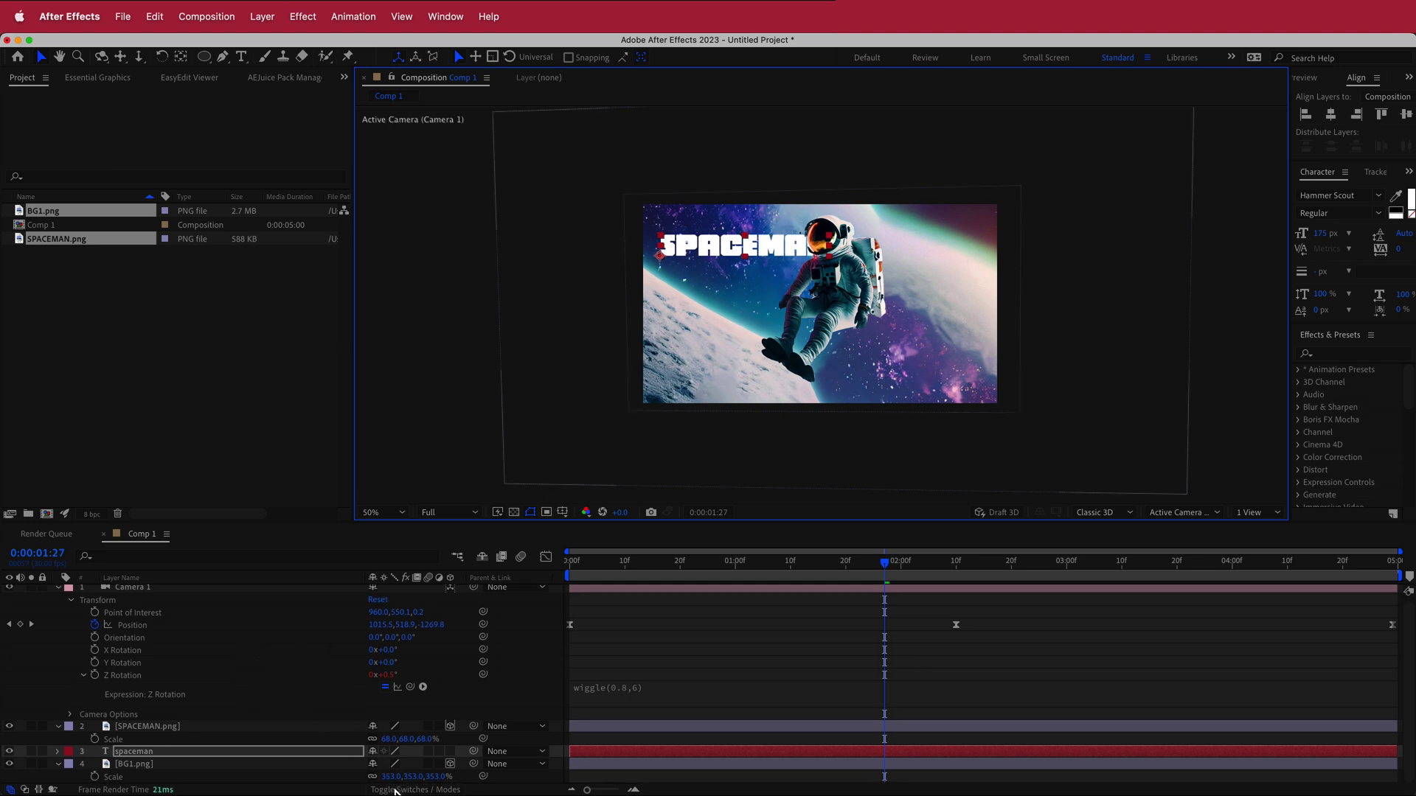
{"action": "left_click", "coordinate": [451, 752]}
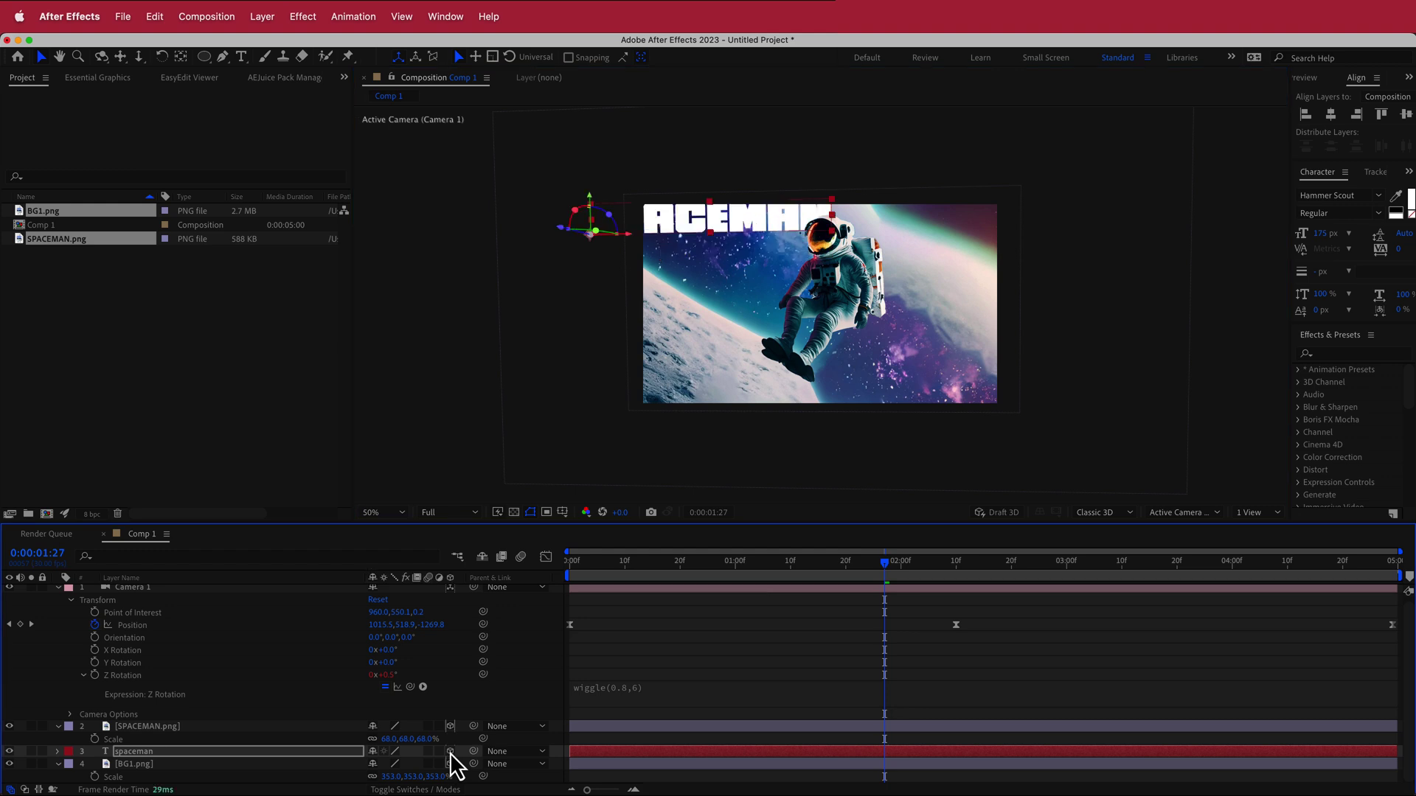
{"action": "left_click_drag", "start_coordinate": [682, 223], "coordinate": [739, 268]}
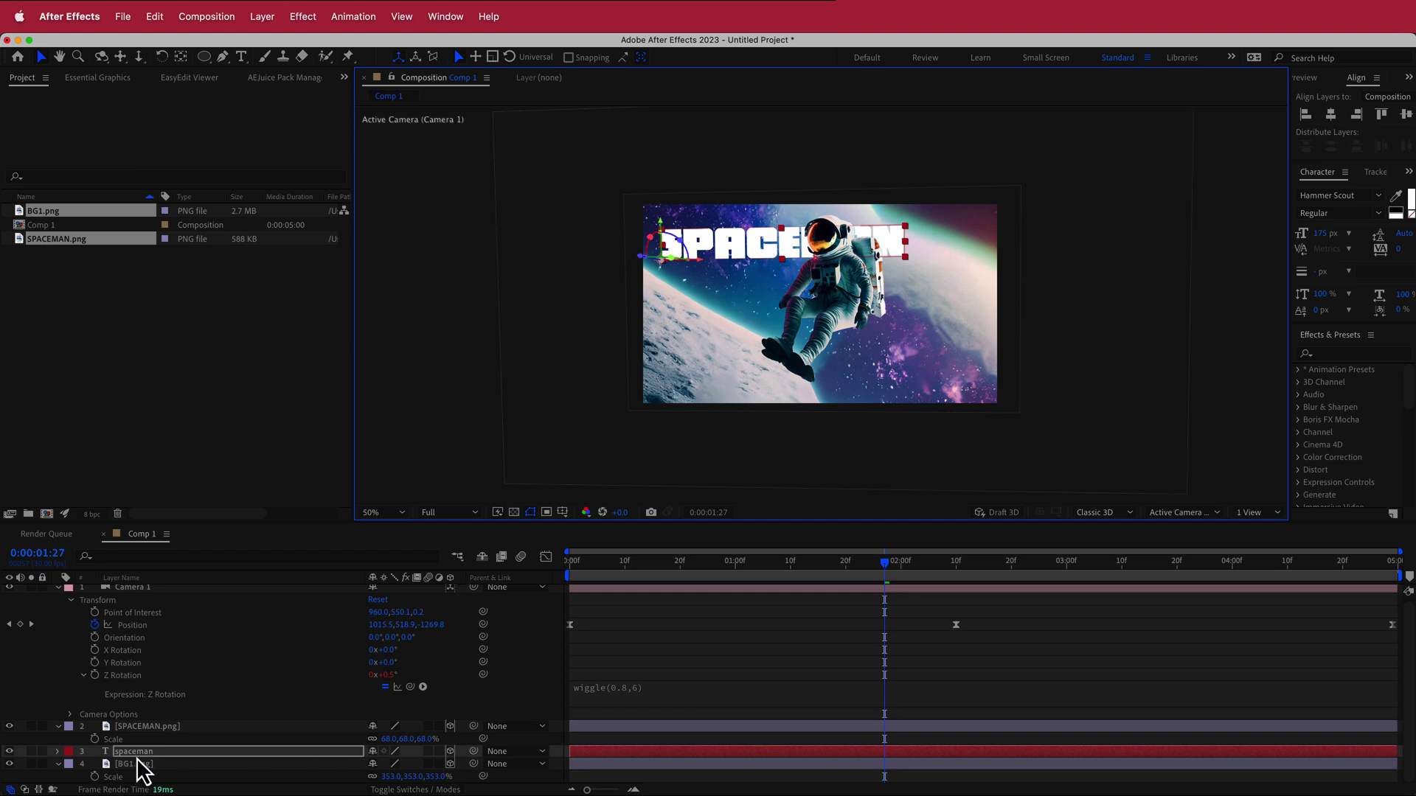
Push the spaceman text back in depth to a Z position of about 502 and realign it to the astronaut's left.
{"action": "key", "text": "p"}
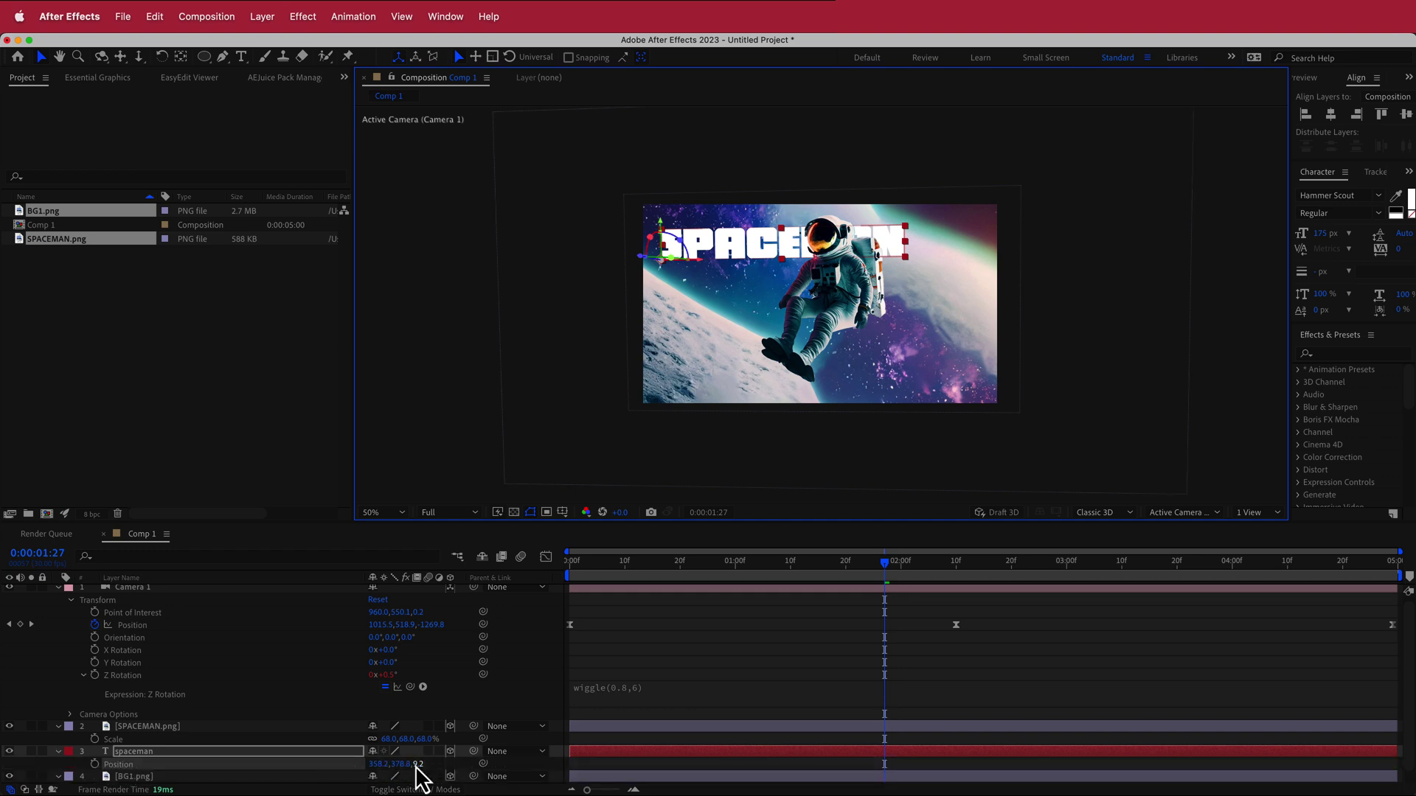
{"action": "left_click_drag", "start_coordinate": [416, 767], "coordinate": [750, 736]}
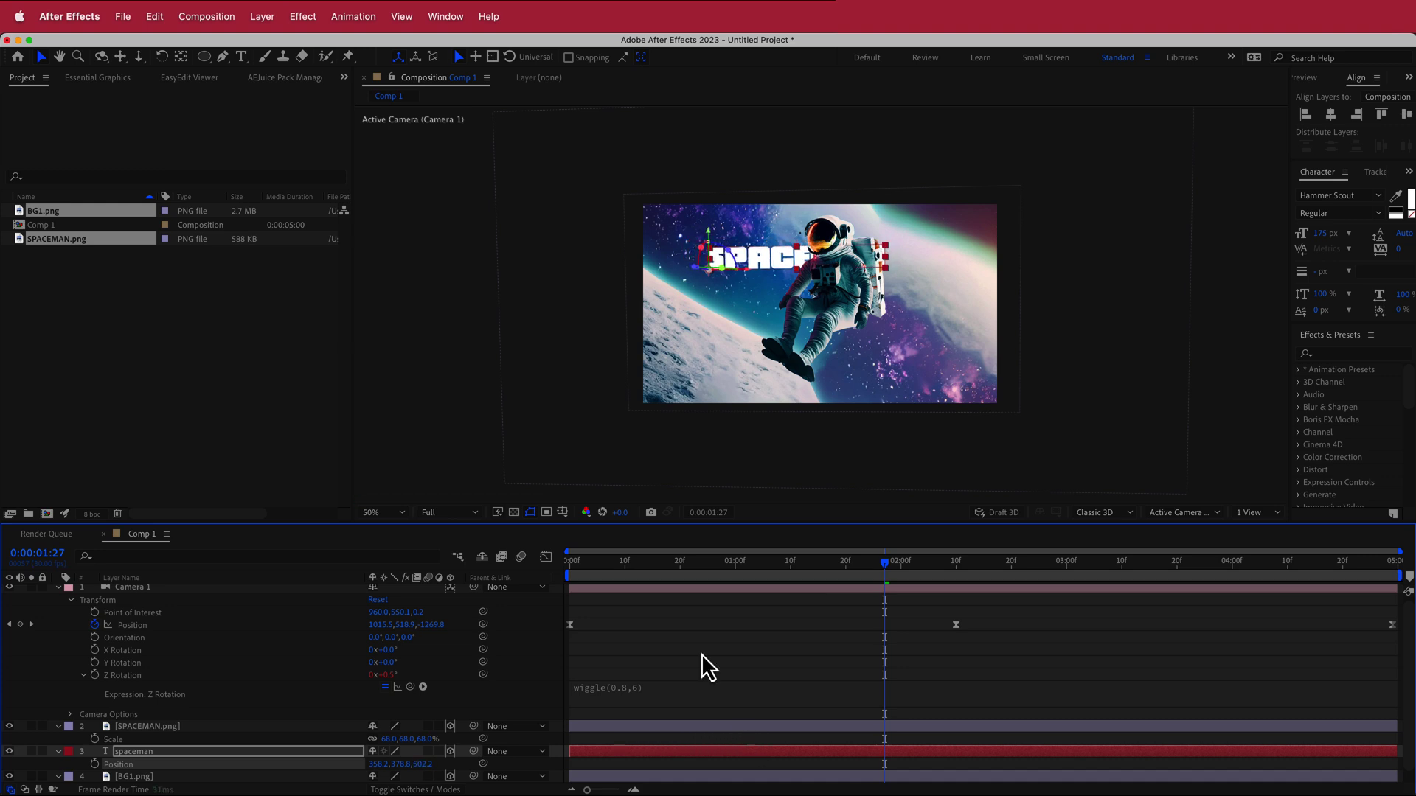
{"action": "left_click_drag", "start_coordinate": [788, 273], "coordinate": [733, 267]}
Preview the animation from the start and shift the spaceman text slightly right, to an X position of about 150.
{"action": "left_click_drag", "start_coordinate": [877, 565], "coordinate": [543, 588]}
{"action": "key", "text": "space"}
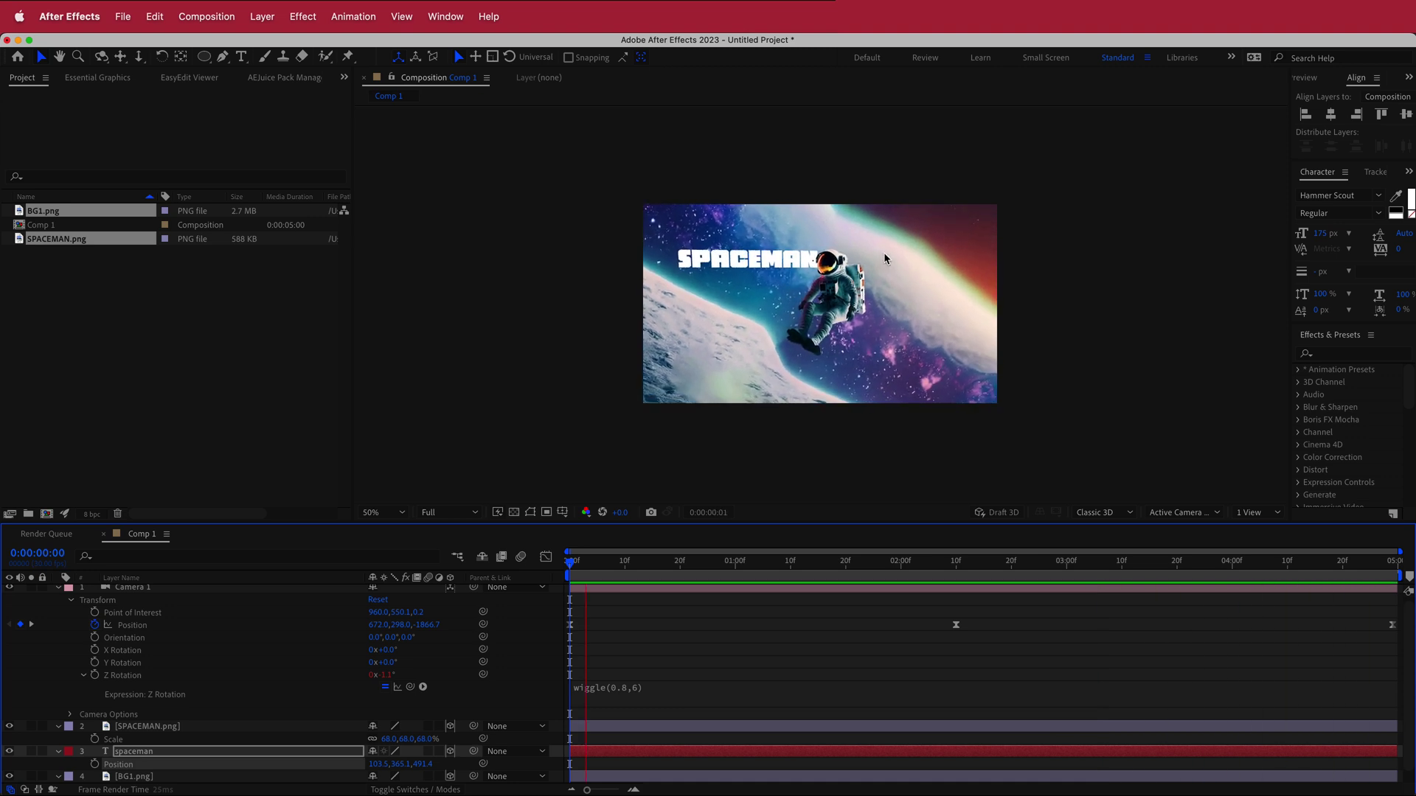
{"action": "key", "text": "space"}
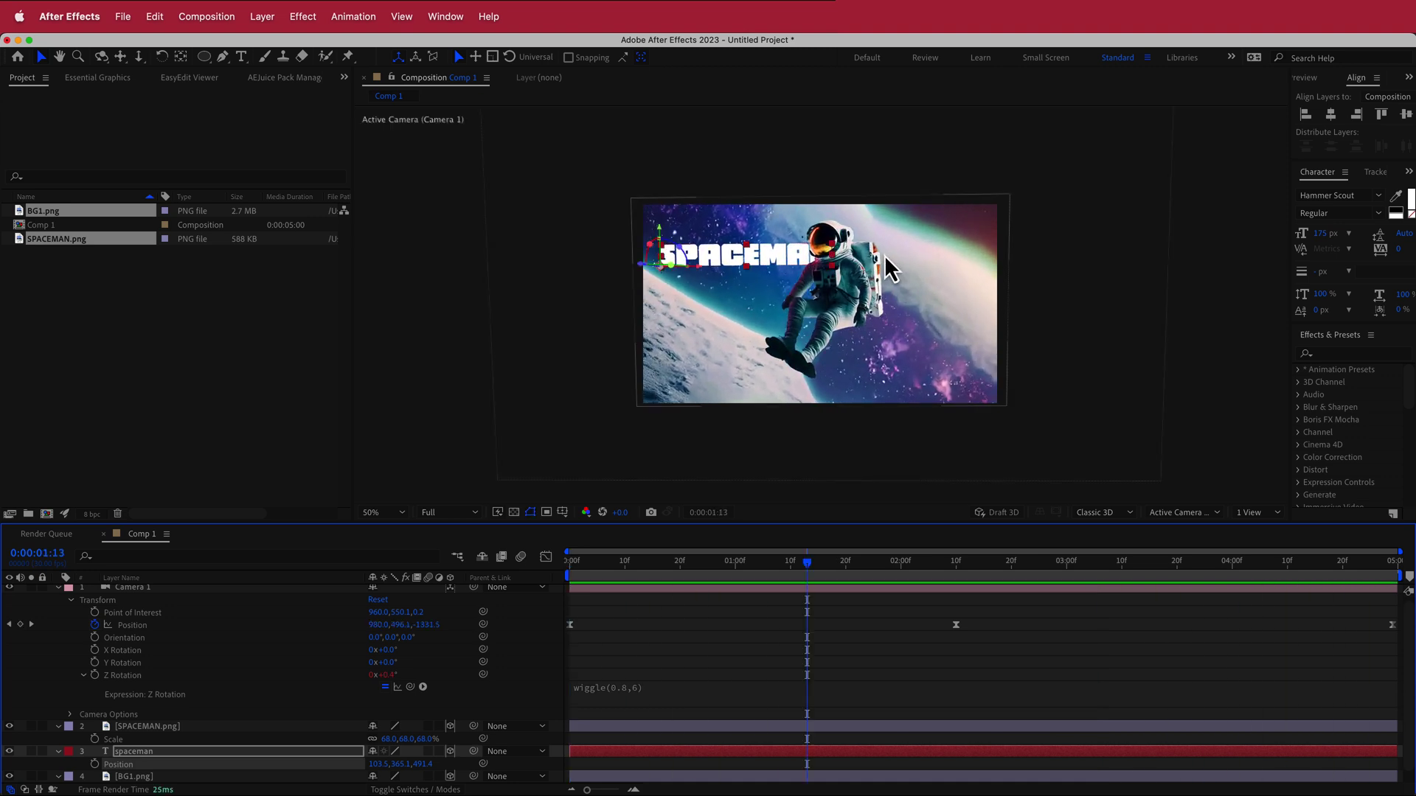
{"action": "left_click_drag", "start_coordinate": [727, 269], "coordinate": [742, 267]}
{"action": "left_click_drag", "start_coordinate": [807, 564], "coordinate": [556, 577]}
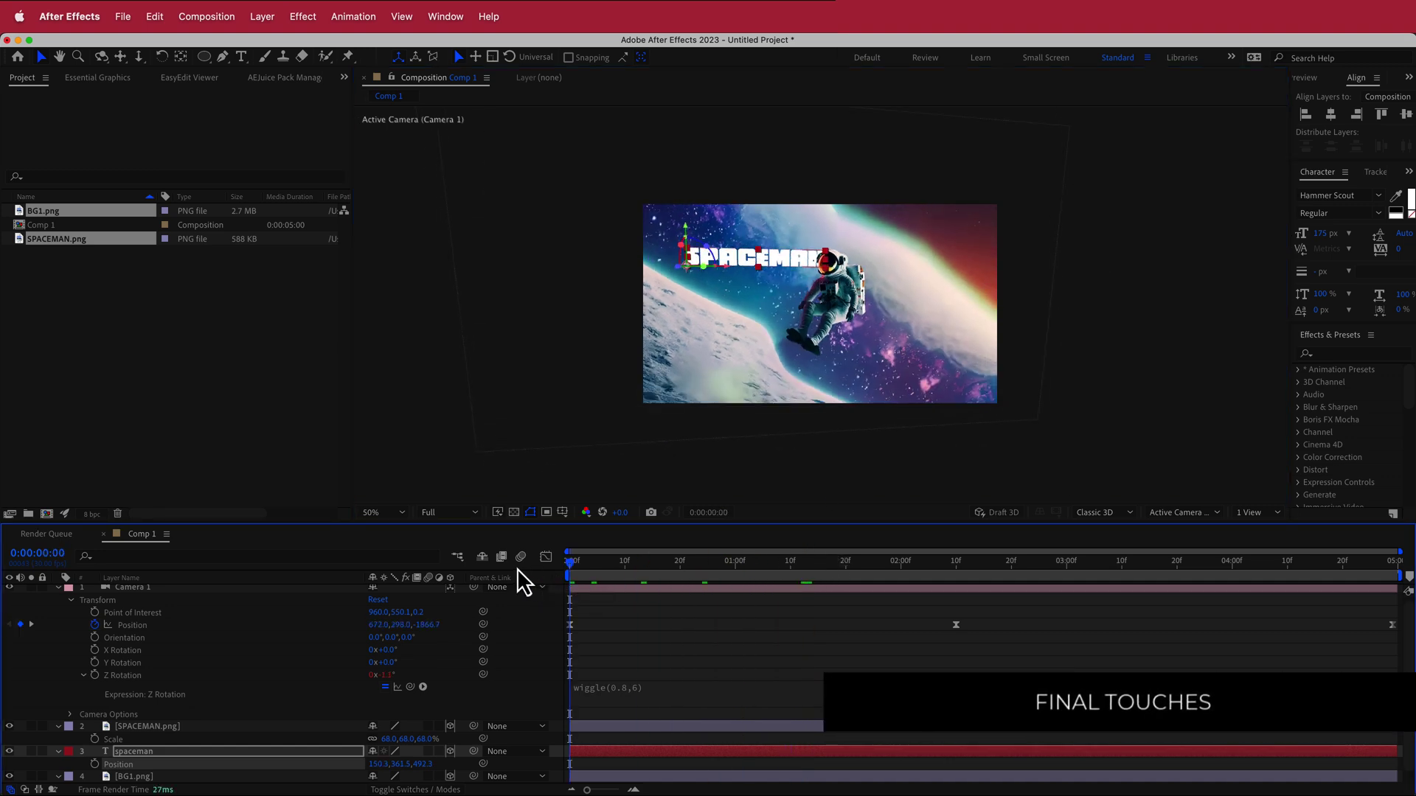
Add an adjustment layer and move it to the top of the layer stack, above Camera 1.
{"action": "right_click", "coordinate": [464, 591]}
{"action": "mouse_move", "coordinate": [543, 606]}
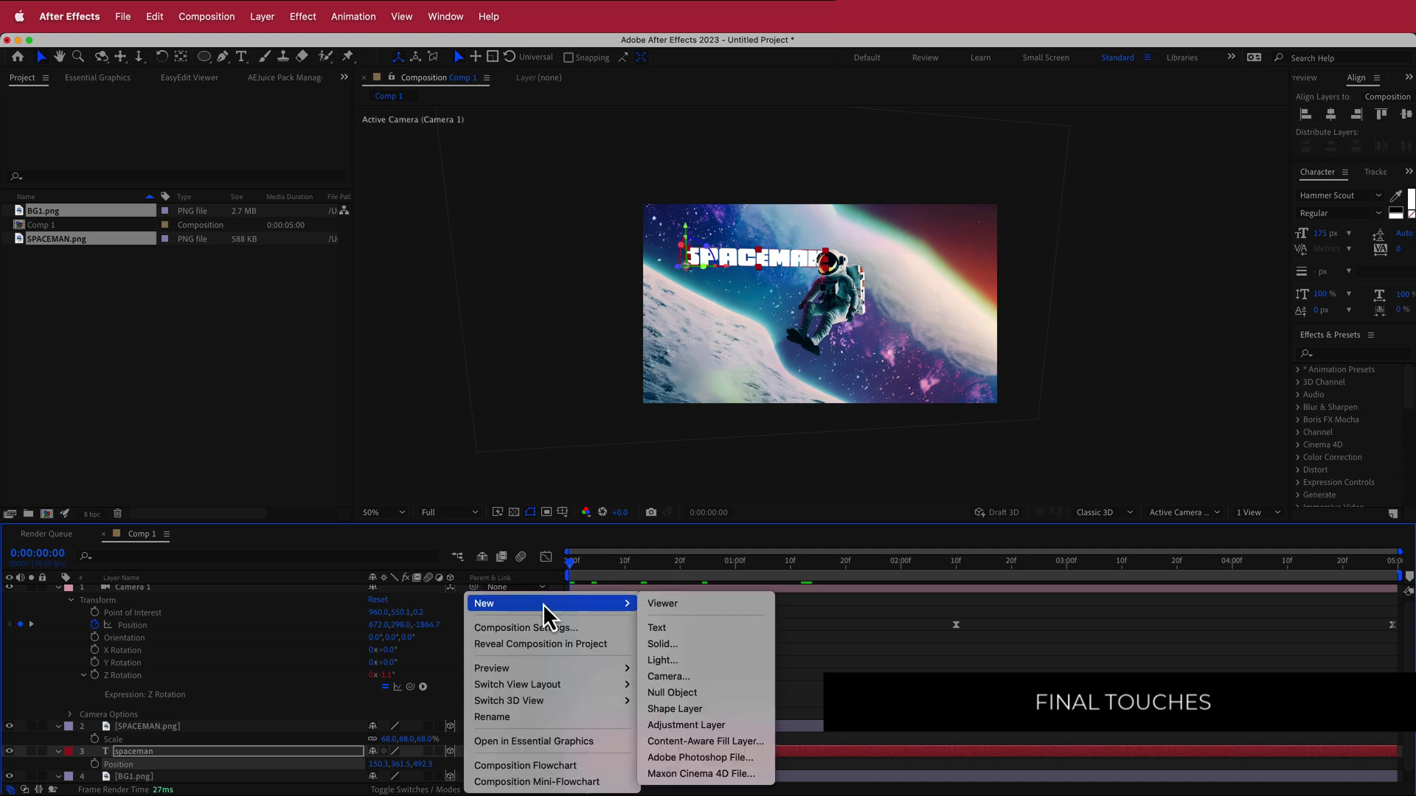
{"action": "left_click", "coordinate": [722, 727]}
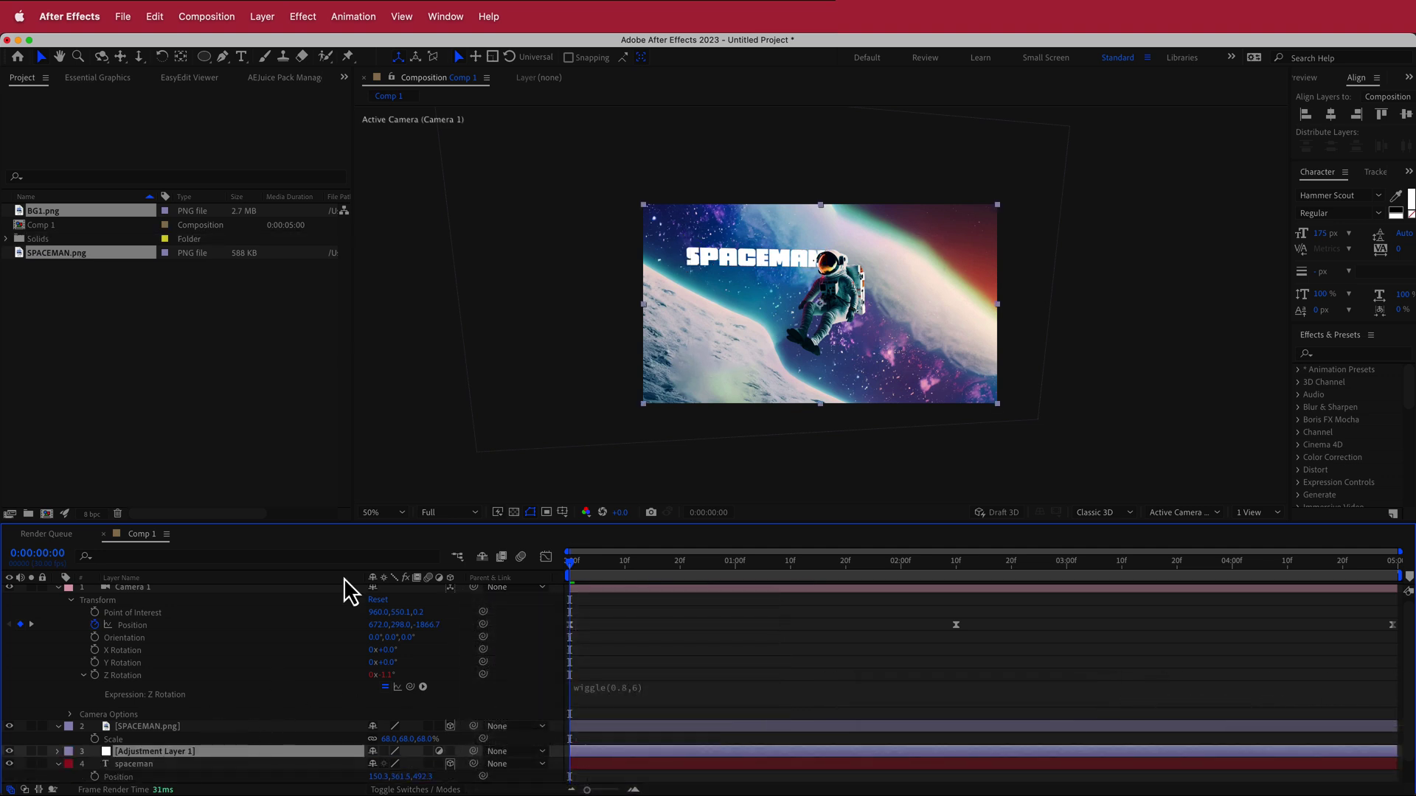
{"action": "left_click_drag", "start_coordinate": [162, 753], "coordinate": [157, 592]}
Apply CC Radial Fast Blur to the adjustment layer with an Amount of 55.
{"action": "key", "text": "ctrl+space"}
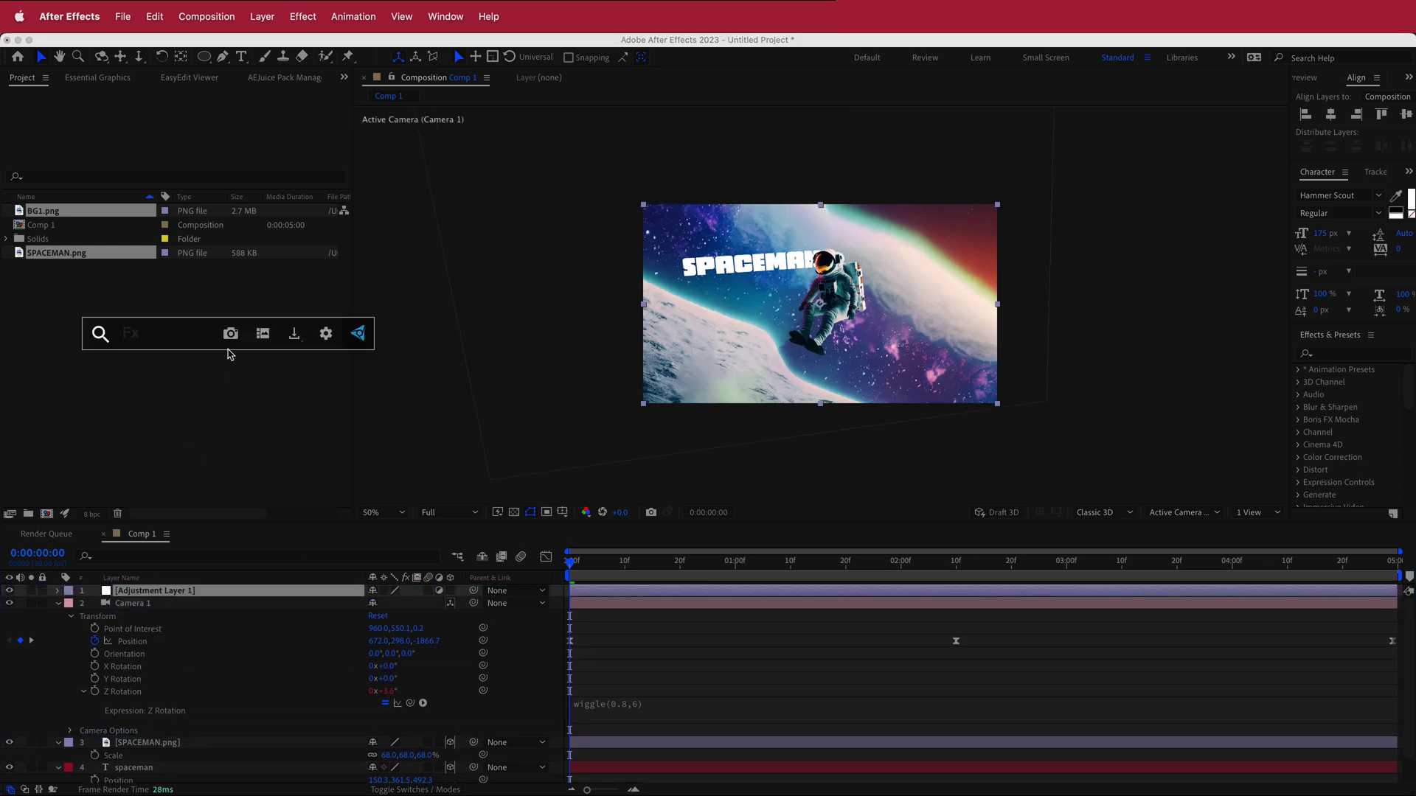
{"action": "type", "text": "cc radi"}
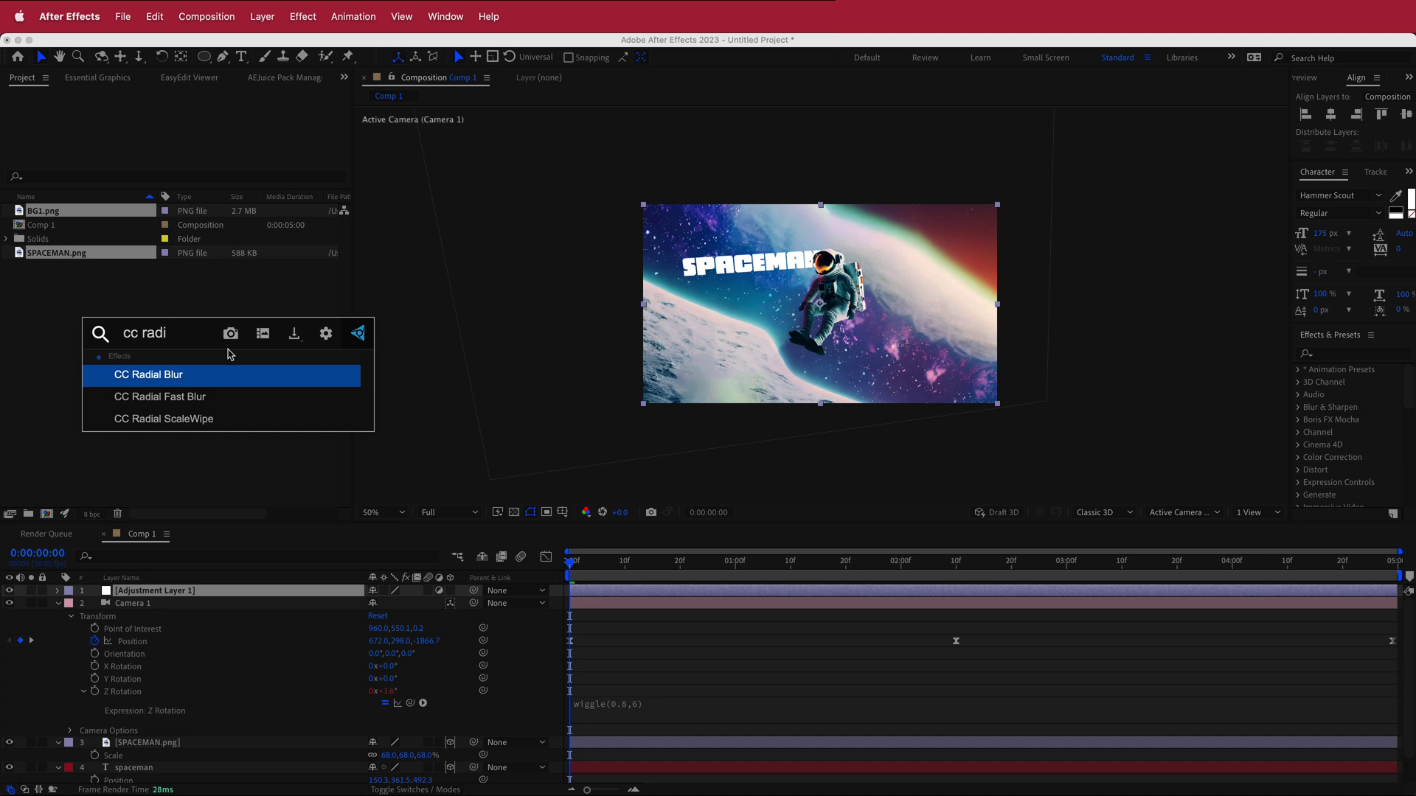
{"action": "left_click", "coordinate": [202, 398]}
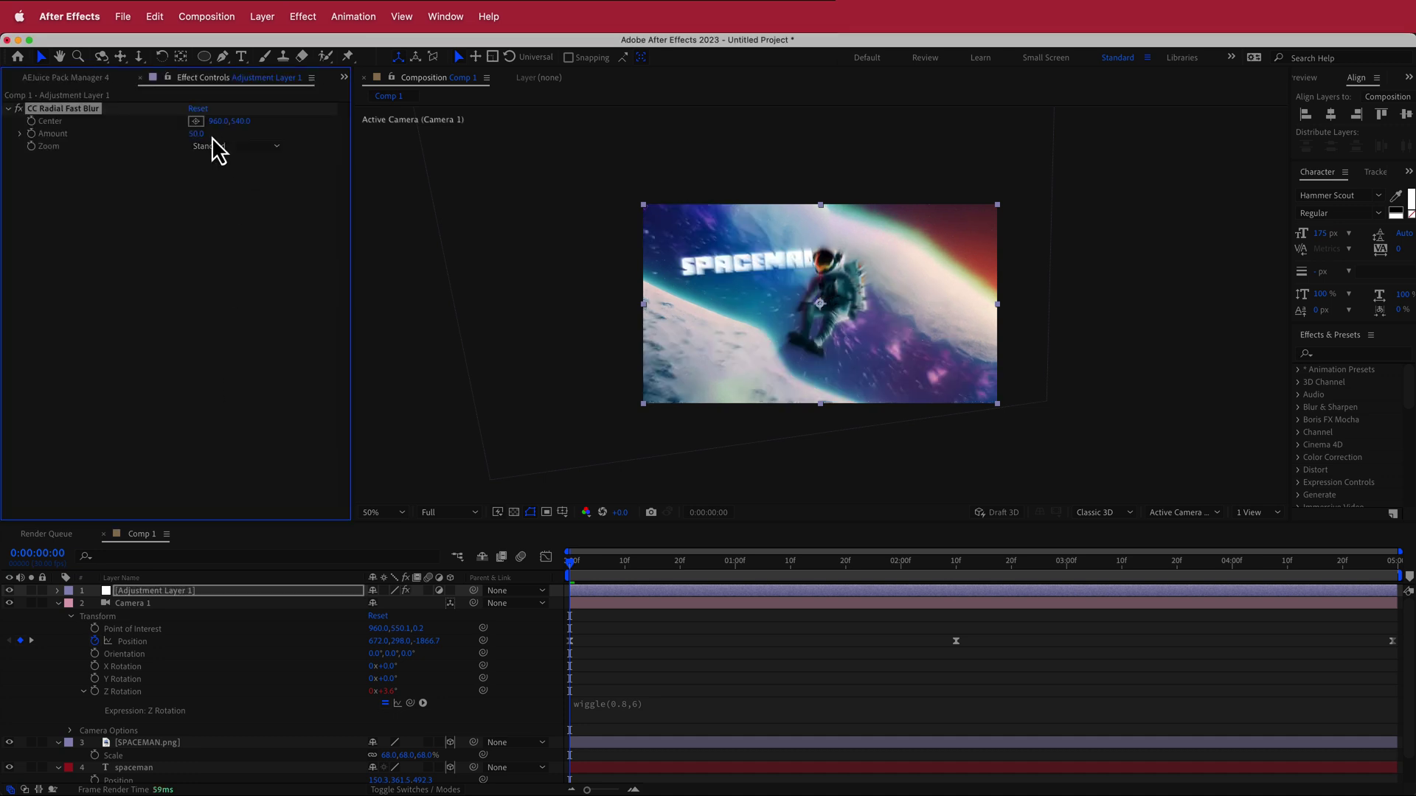
{"action": "mouse_move", "coordinate": [204, 135]}
{"action": "left_mouse_down"}
{"action": "mouse_move", "coordinate": [182, 134]}
{"action": "mouse_move", "coordinate": [221, 140]}
{"action": "left_mouse_up"}
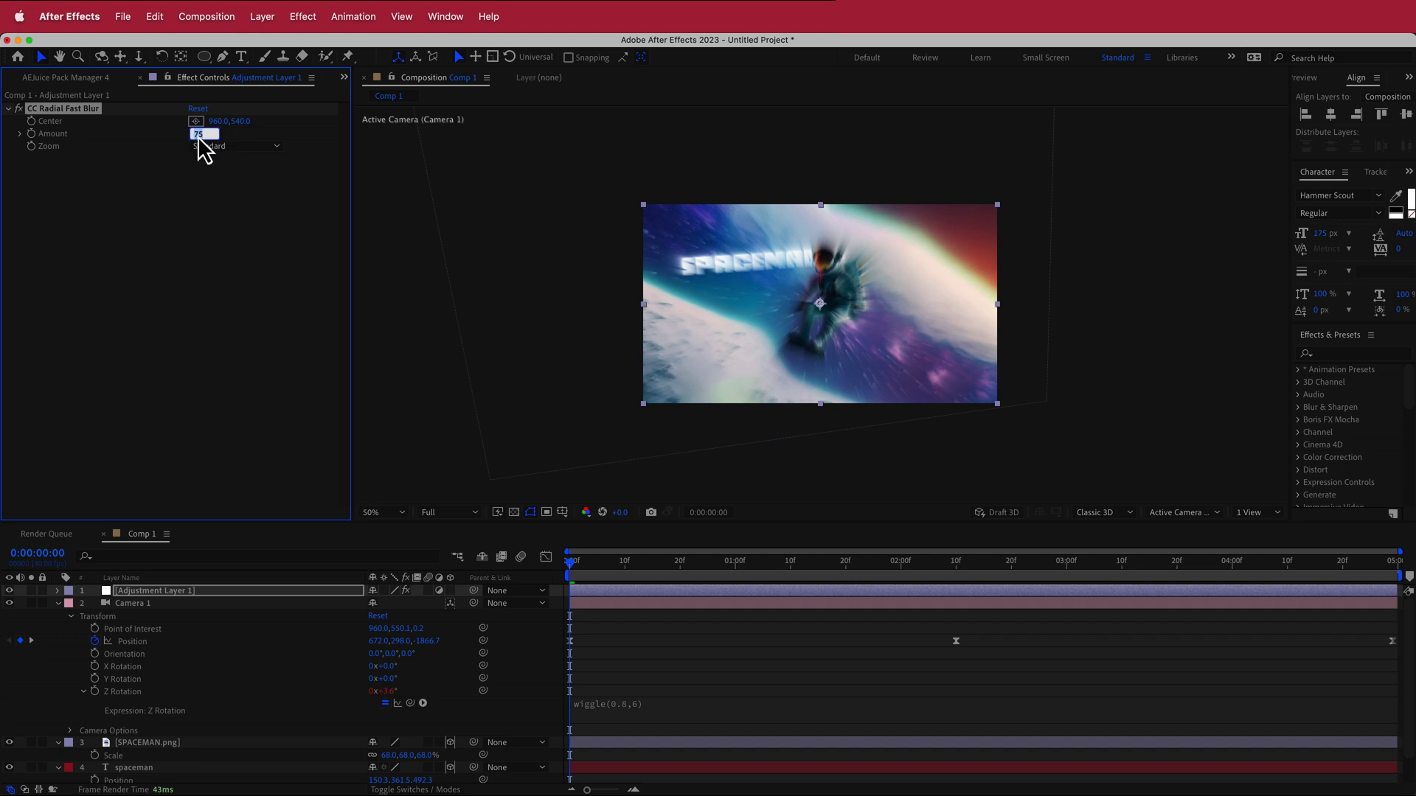
{"action": "key", "text": "Return"}
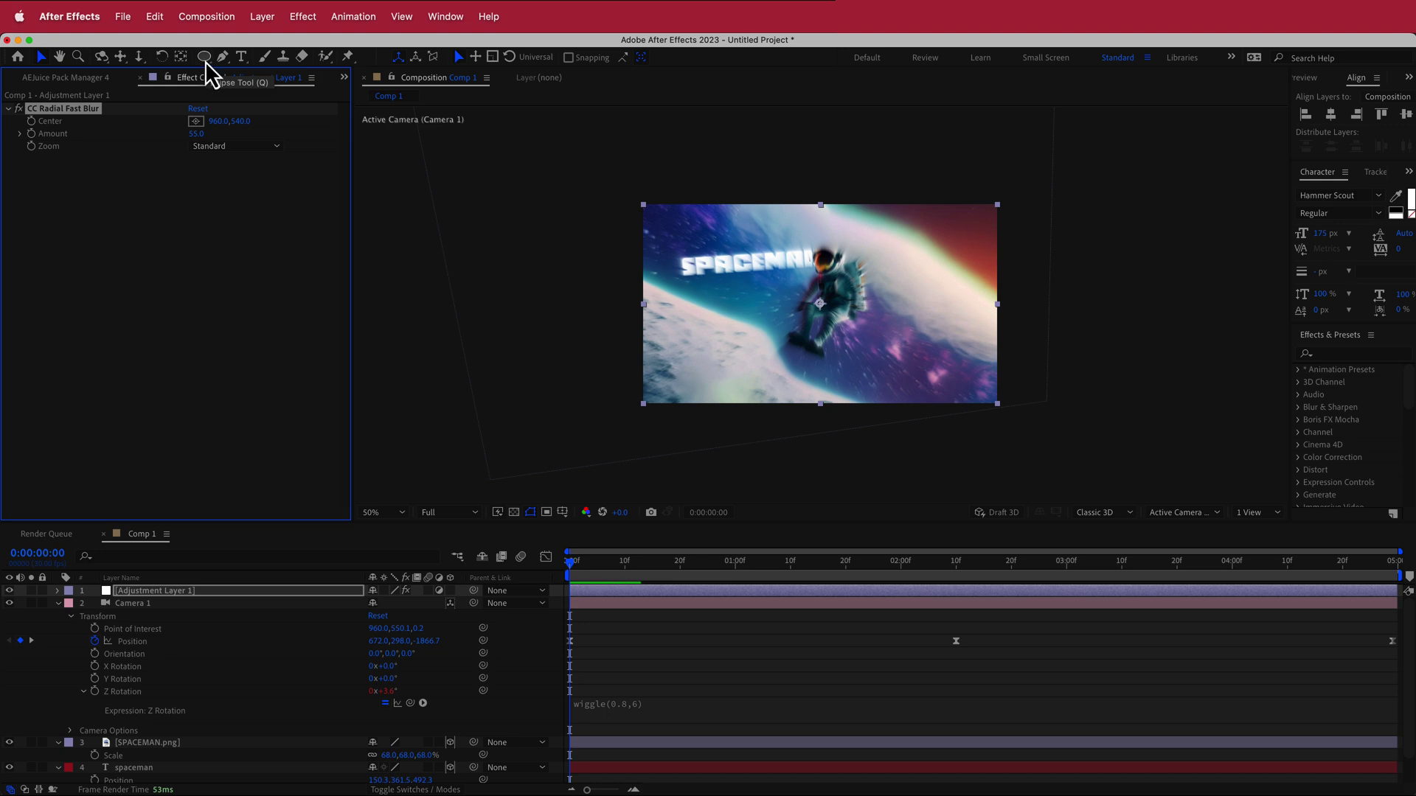
Add an inverted full-frame ellipse mask with a 360-pixel feather to the adjustment layer, and check it through to 0:00:02:21.
{"action": "double_click", "coordinate": [206, 62]}
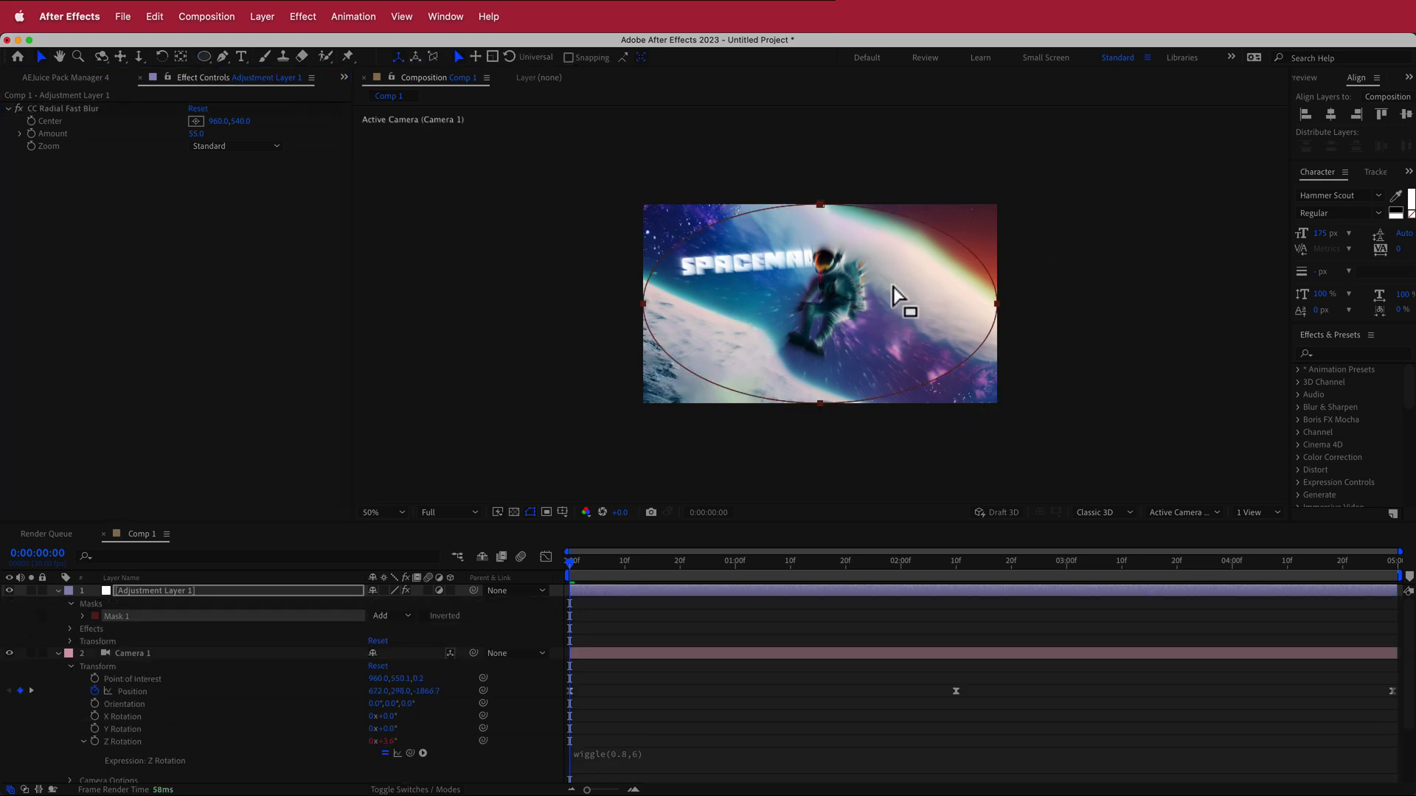
{"action": "left_click", "coordinate": [82, 616]}
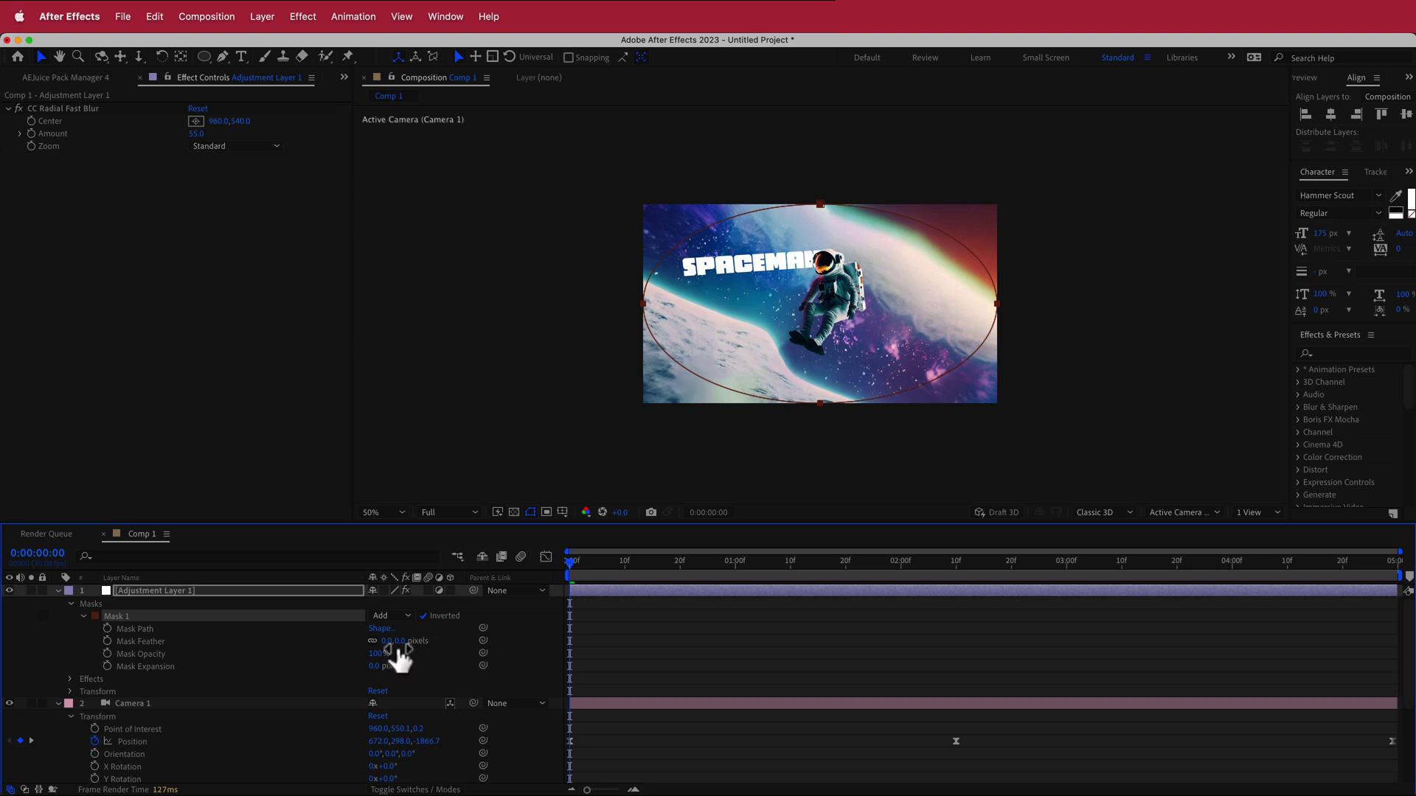
{"action": "left_click_drag", "start_coordinate": [388, 641], "coordinate": [453, 636]}
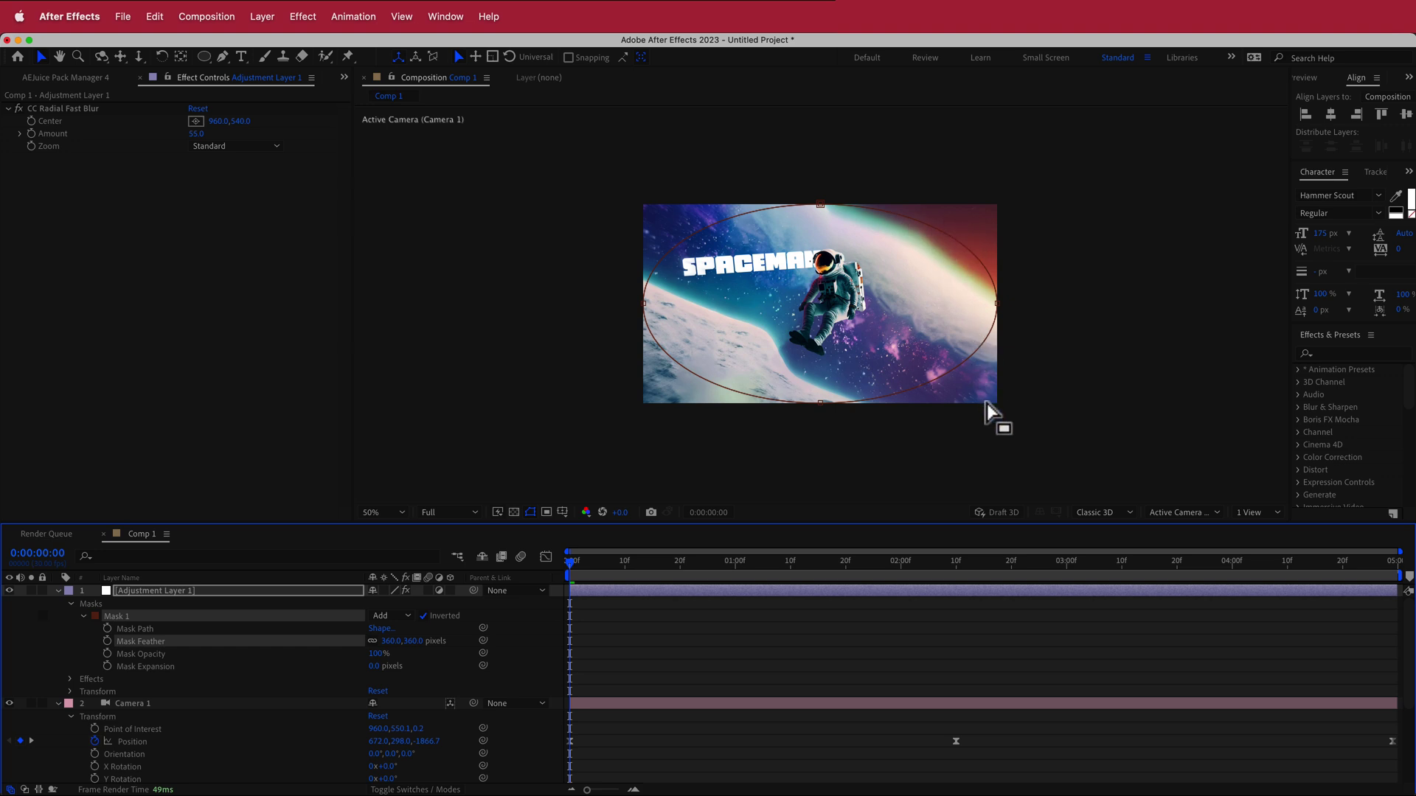
{"action": "left_click_drag", "start_coordinate": [566, 562], "coordinate": [1018, 544]}
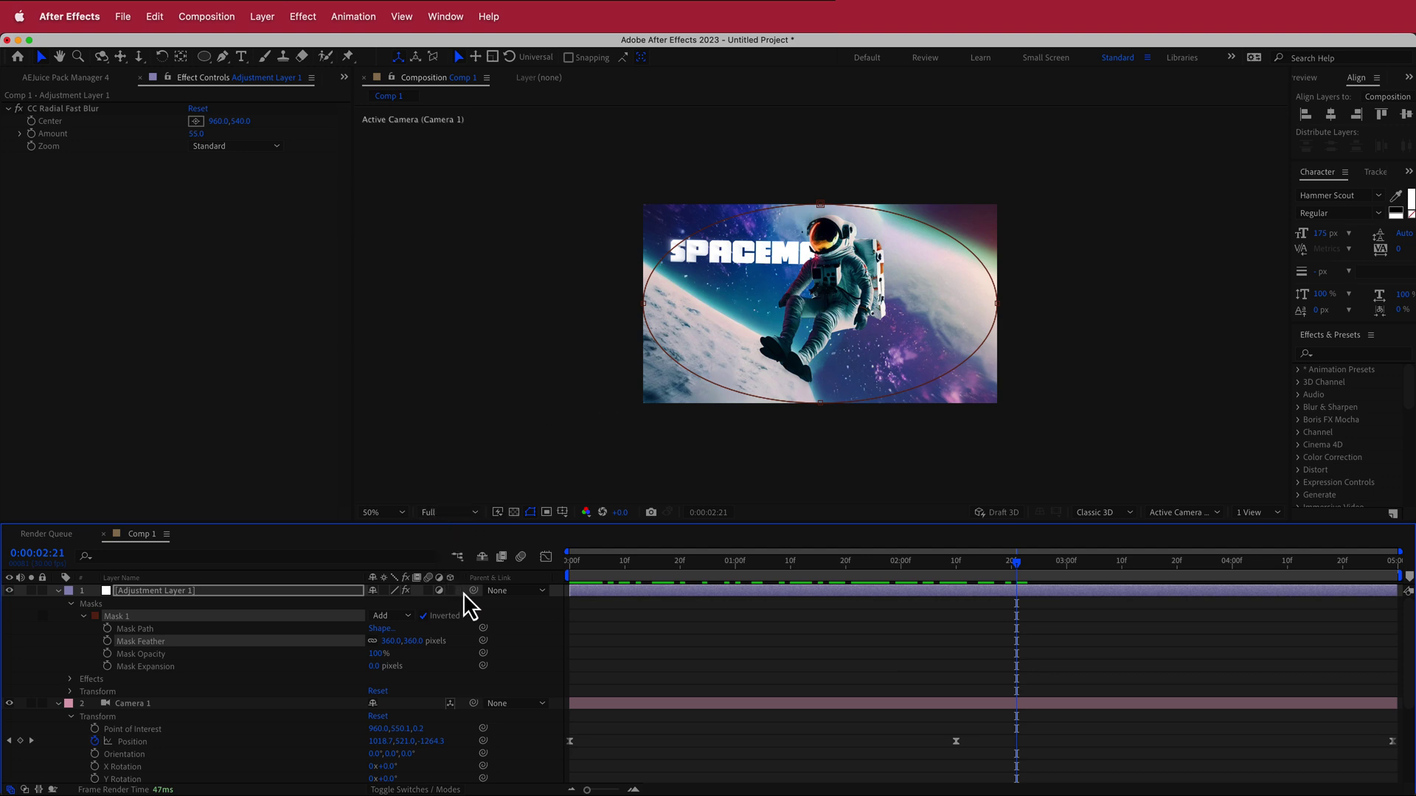
Import the glitter particle MP4 footage and place it in Comp 1 between the adjustment layer and Camera 1.
{"action": "left_click", "coordinate": [33, 80]}
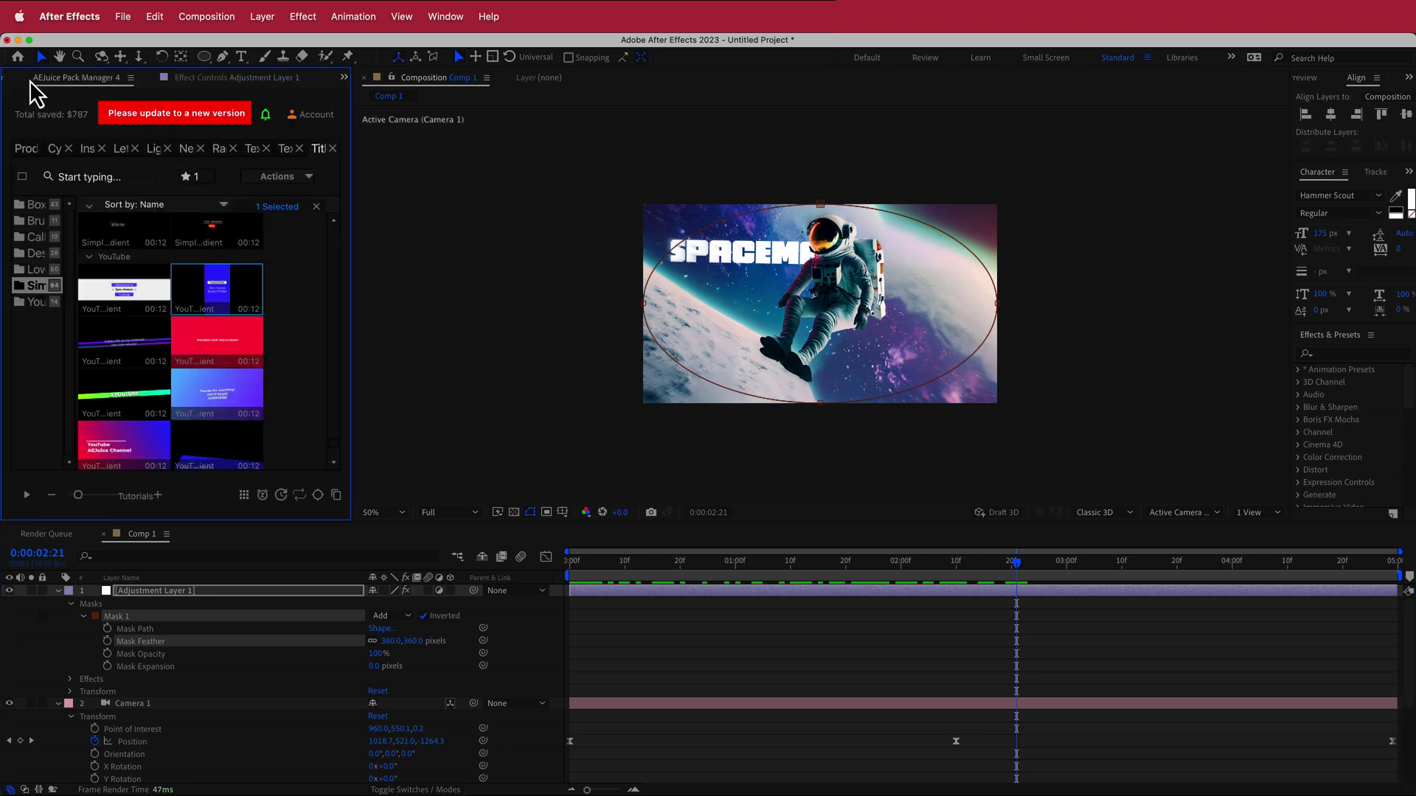
{"action": "left_click", "coordinate": [23, 77]}
{"action": "right_click", "coordinate": [109, 317]}
{"action": "mouse_move", "coordinate": [192, 392]}
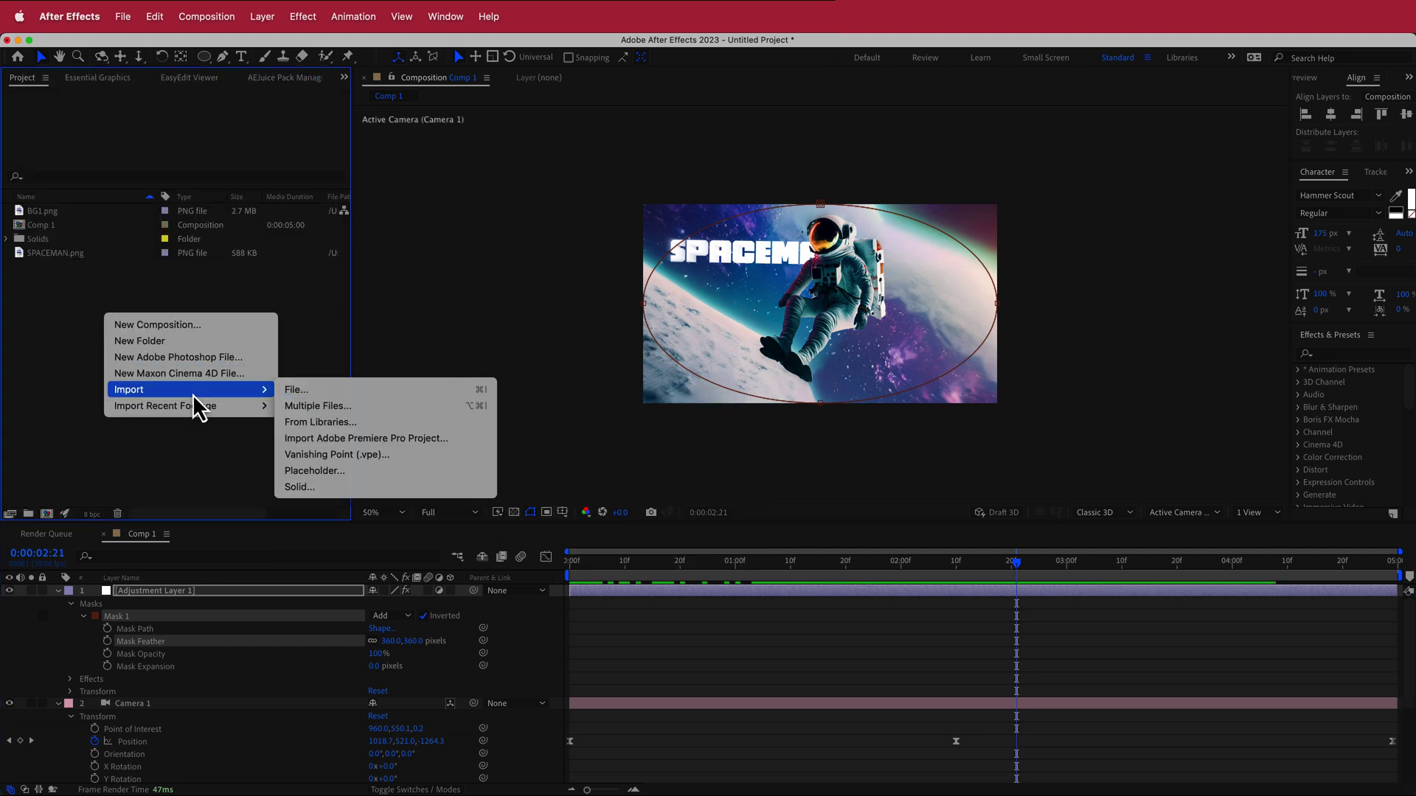
{"action": "left_click", "coordinate": [297, 390]}
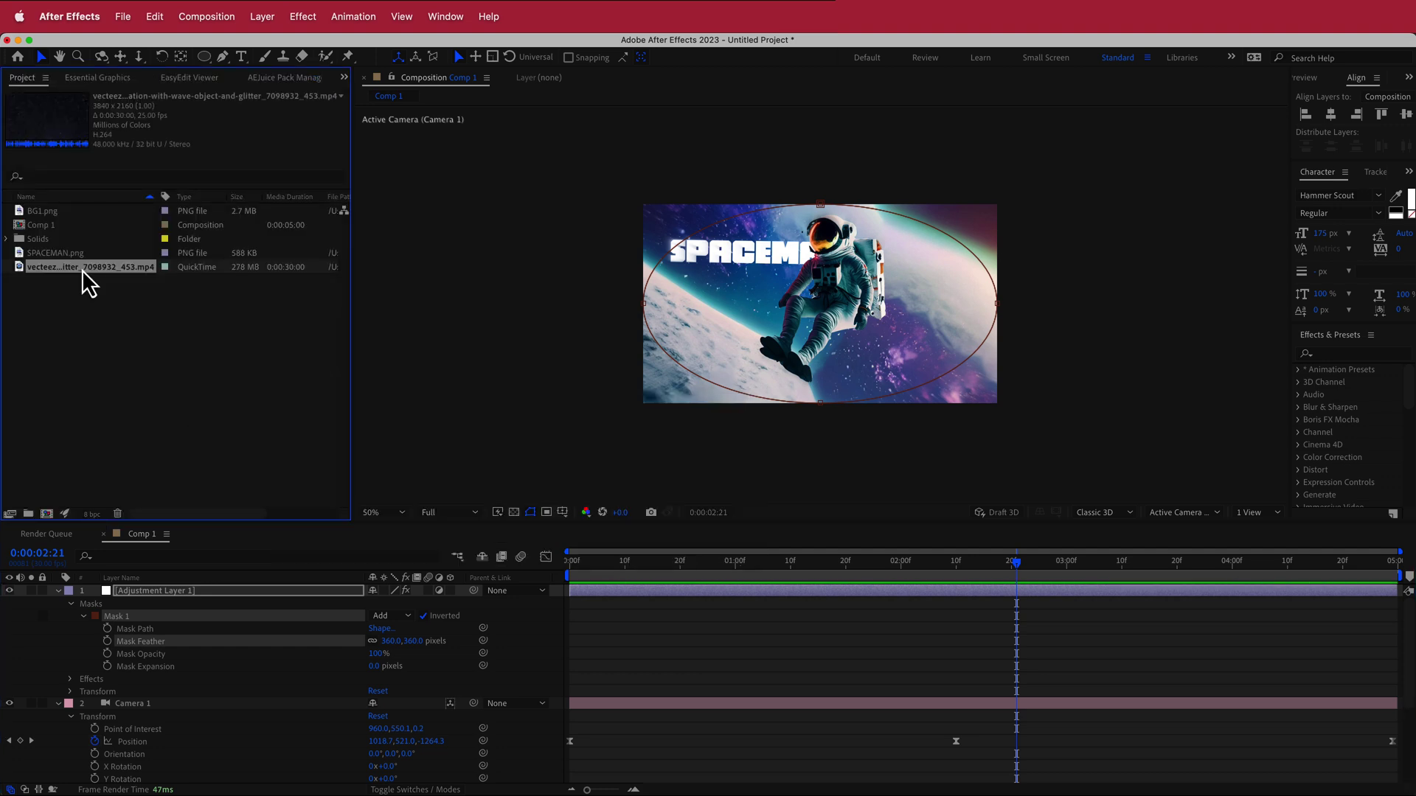
{"action": "left_click_drag", "start_coordinate": [82, 269], "coordinate": [184, 690]}
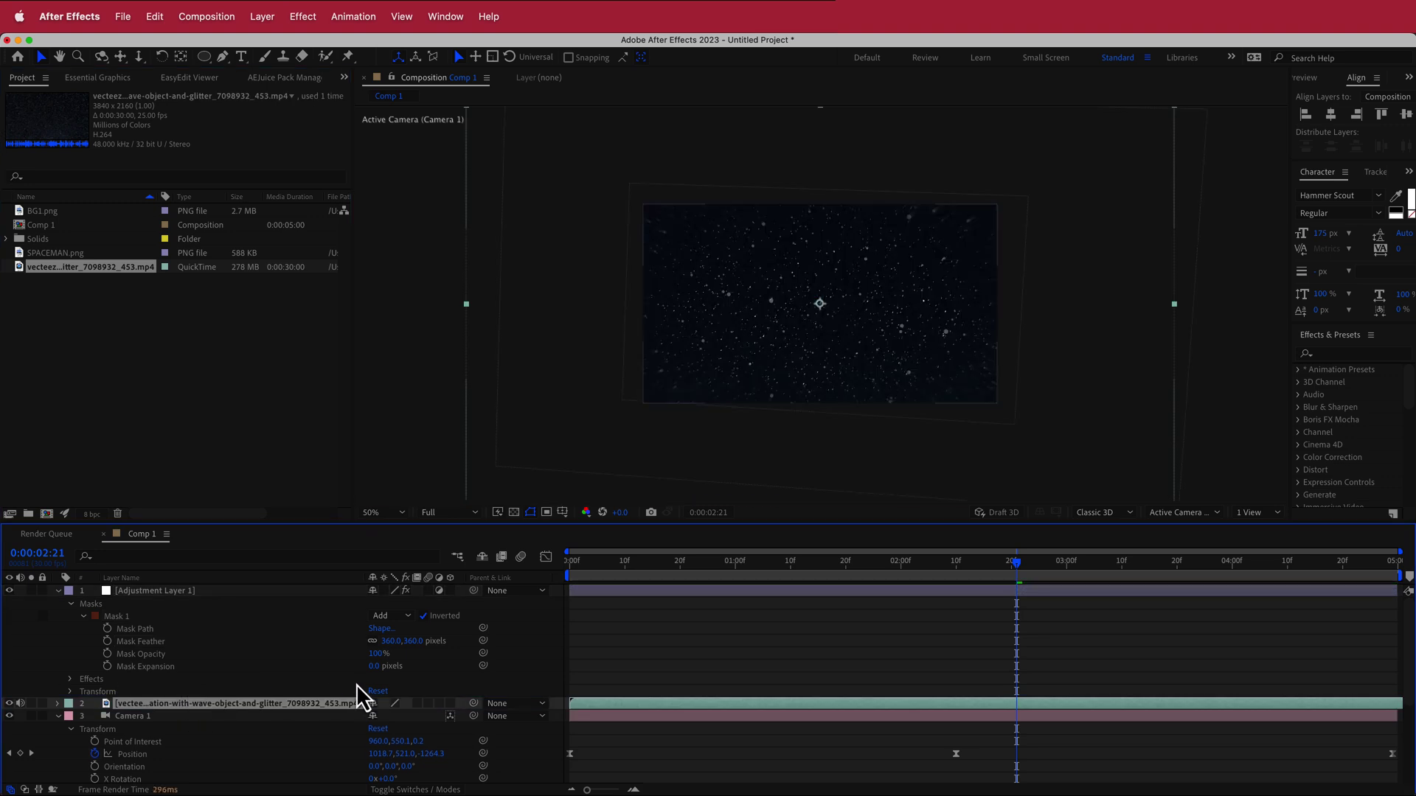
Make the glitter footage a 3D layer and set its blending mode to Screen.
{"action": "left_click", "coordinate": [449, 704]}
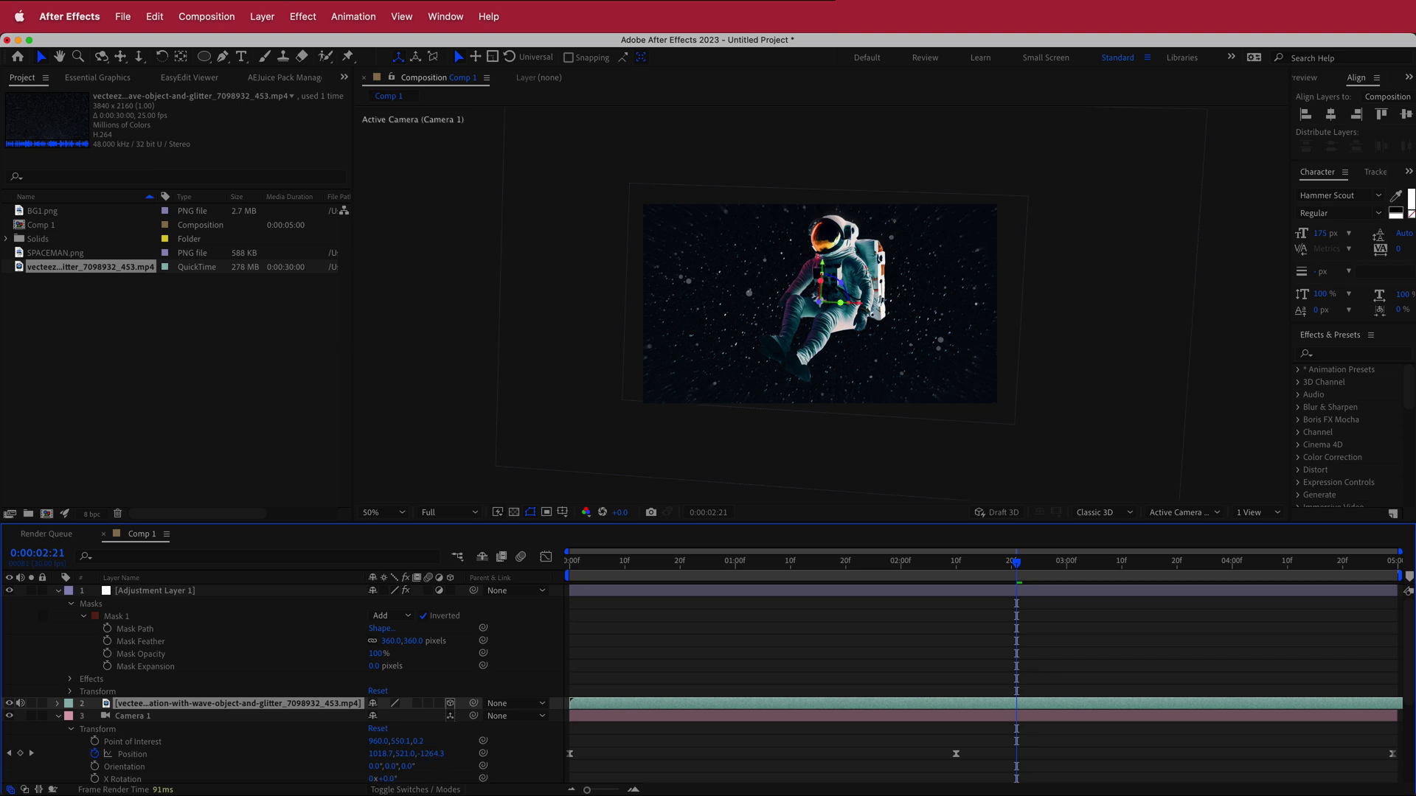
{"action": "left_click", "coordinate": [406, 790]}
{"action": "left_click", "coordinate": [391, 703]}
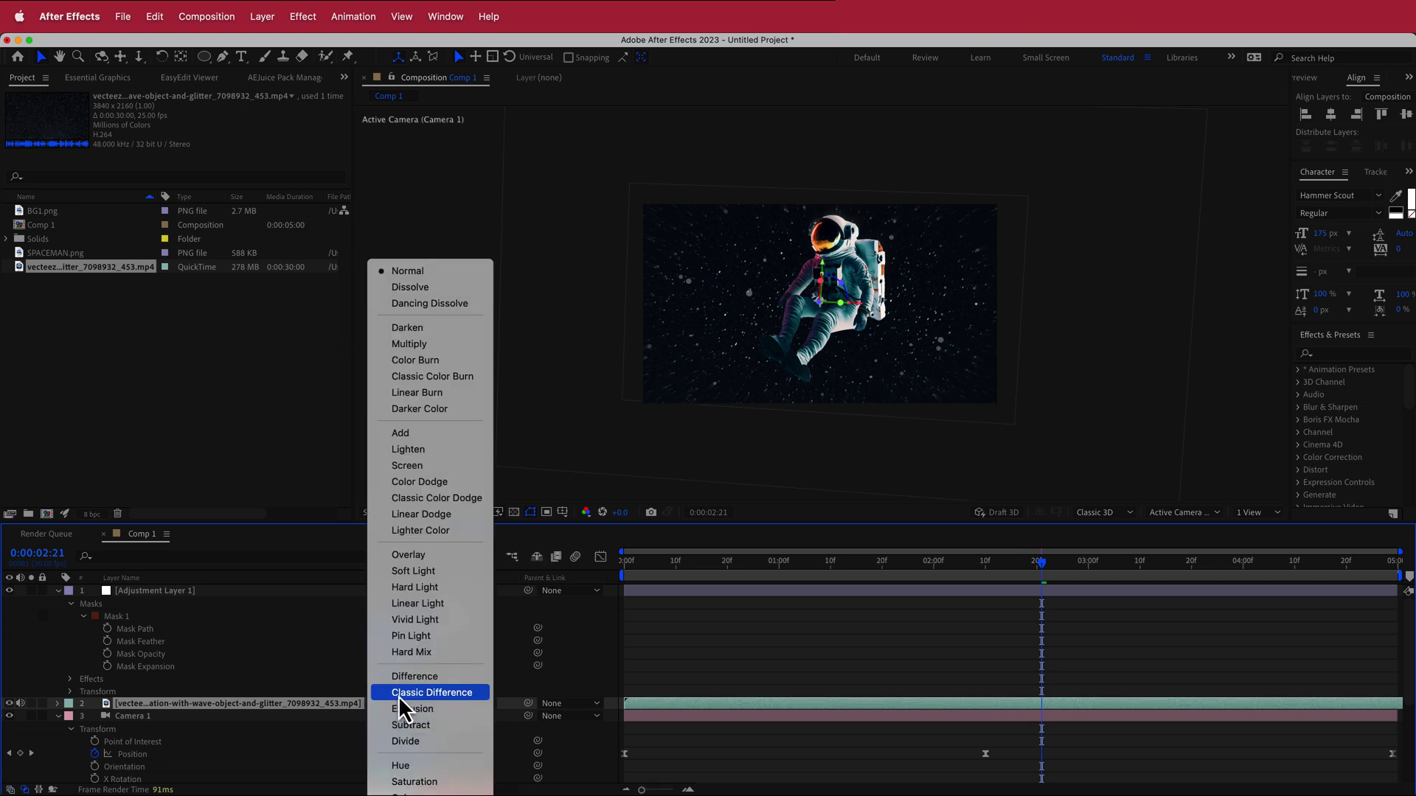
{"action": "left_click", "coordinate": [417, 466]}
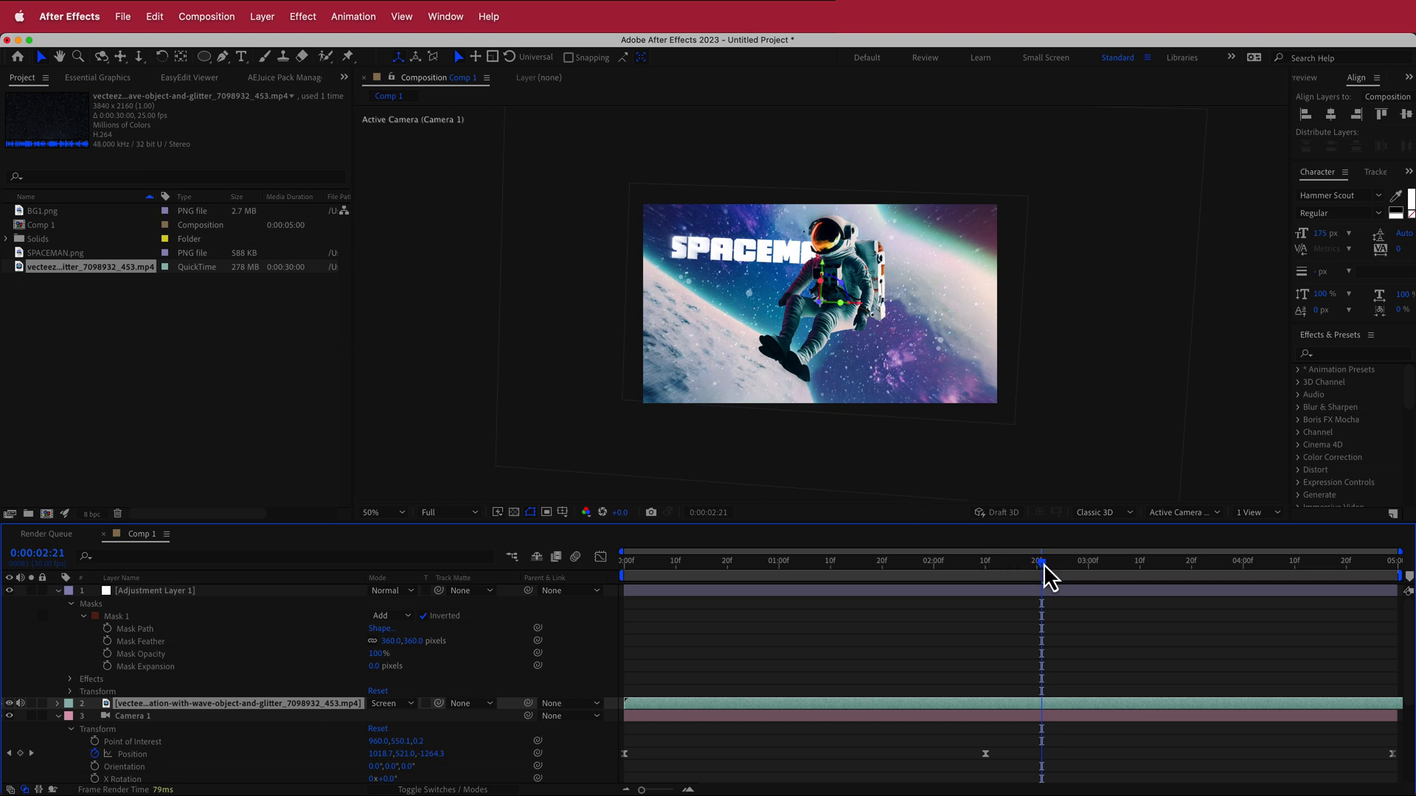
Check the glitter overlay along the timeline and add a new adjustment layer above all other layers in Comp 1.
{"action": "left_click_drag", "start_coordinate": [1043, 564], "coordinate": [688, 548]}
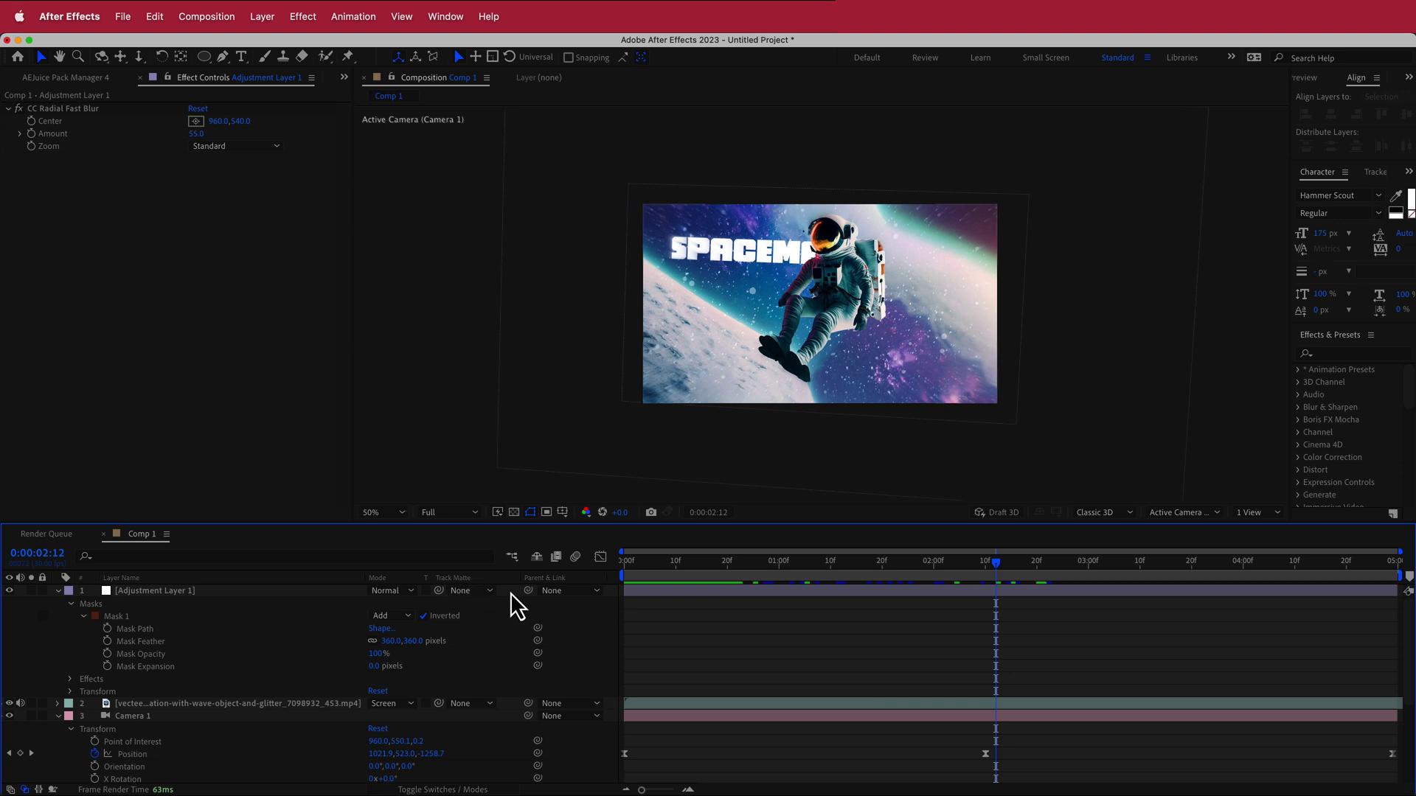
{"action": "right_click", "coordinate": [510, 592]}
{"action": "mouse_move", "coordinate": [531, 605]}
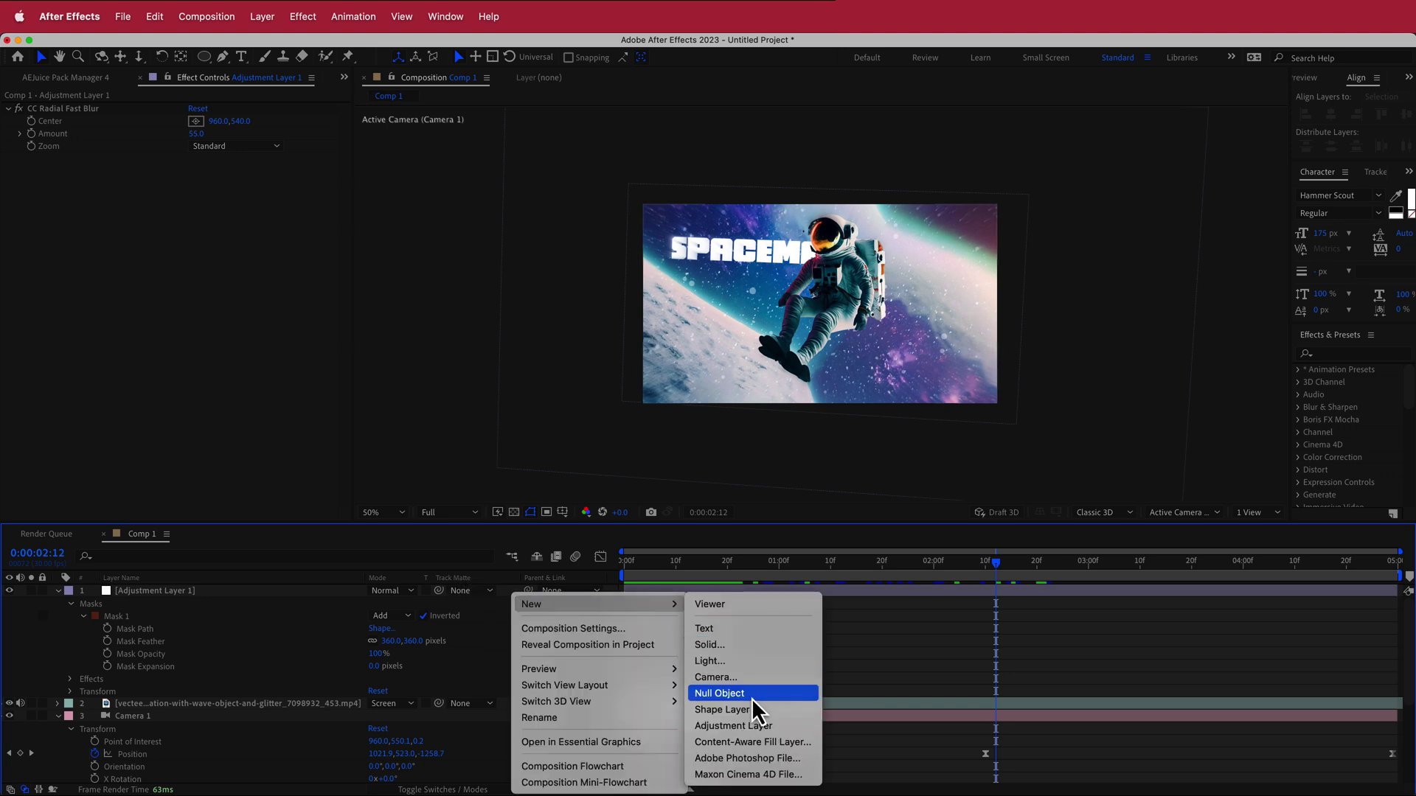
{"action": "left_click", "coordinate": [752, 724]}
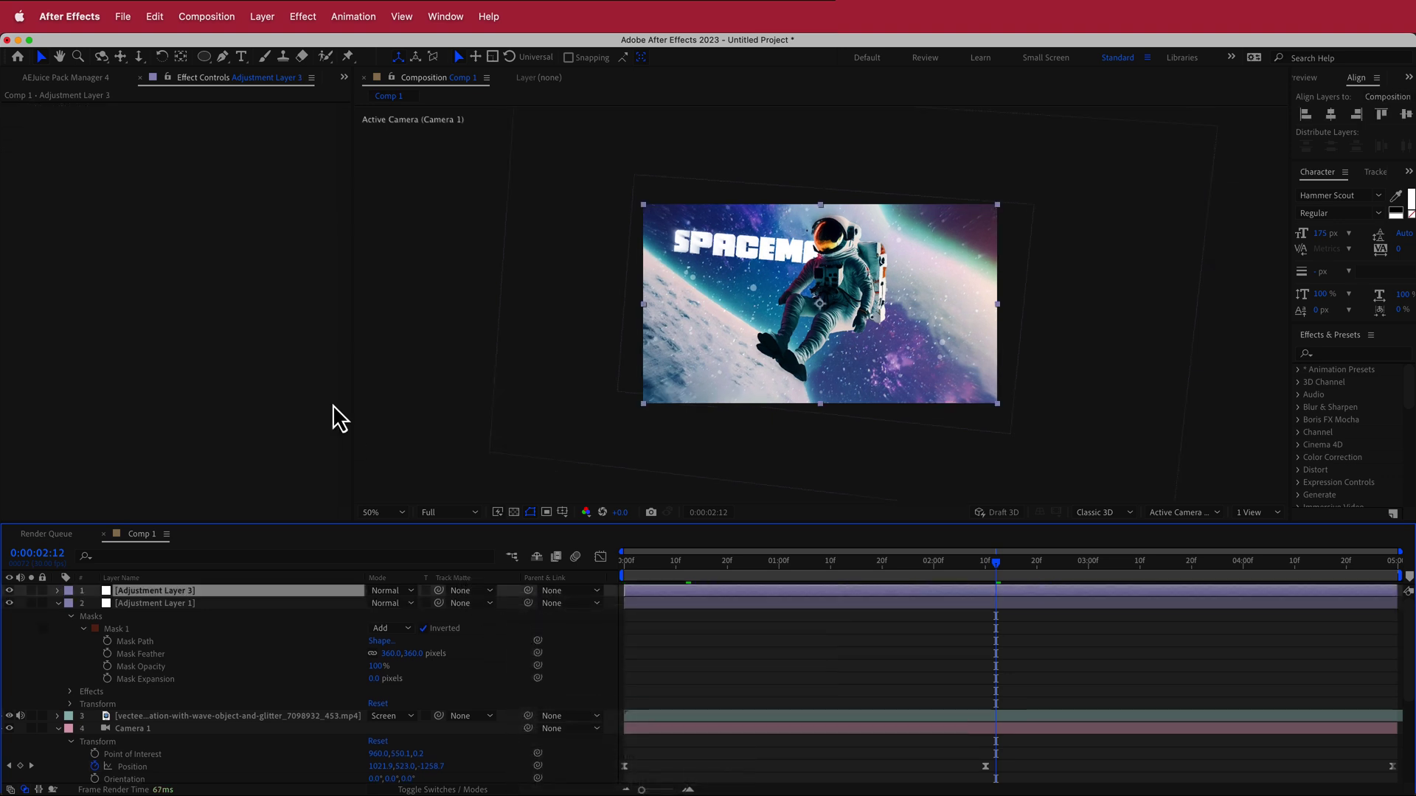
Apply the Noise effect to the new adjustment layer with an Amount of Noise of 6%, and check it at 0:00:01:24.
{"action": "key", "text": "ctrl+space"}
{"action": "type", "text": "nois"}
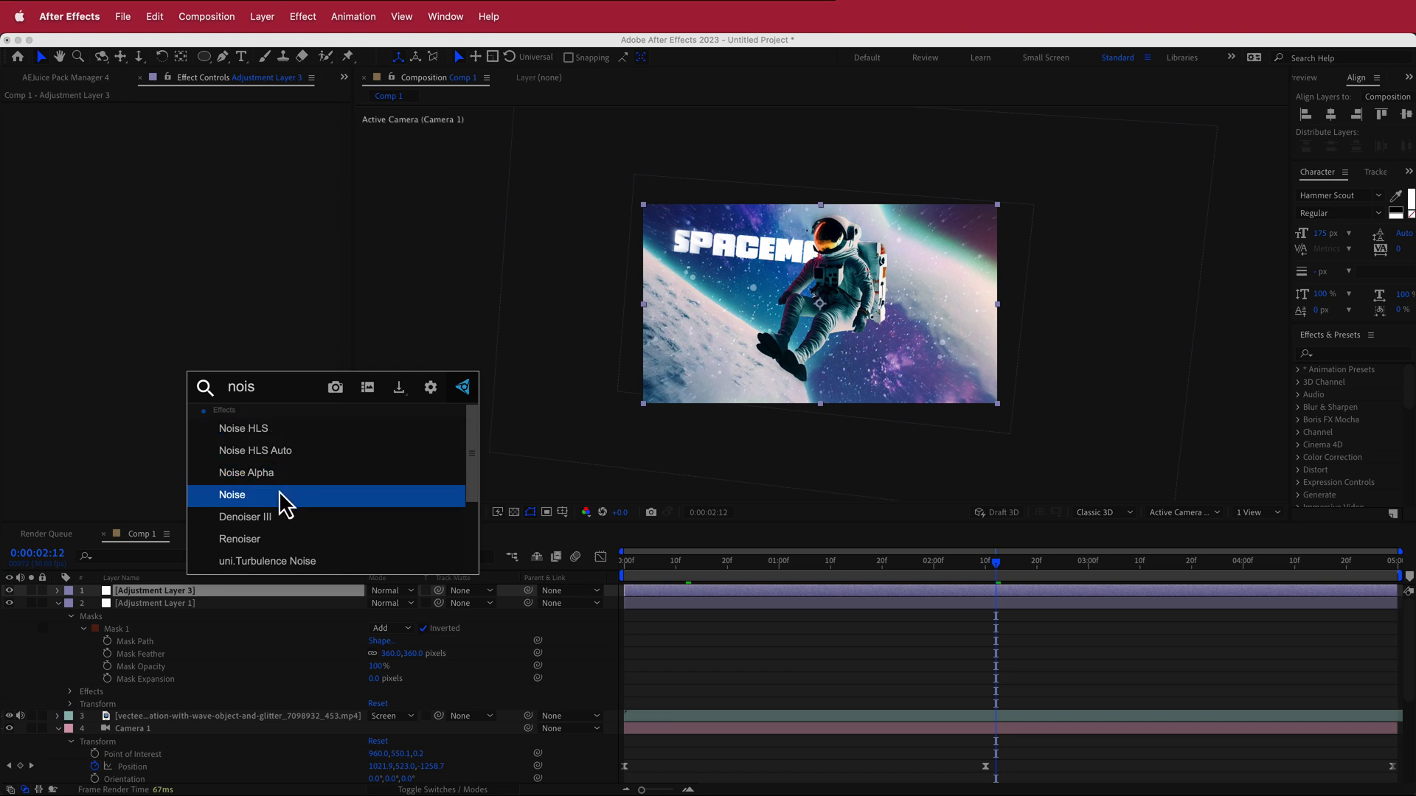
{"action": "left_click", "coordinate": [283, 495]}
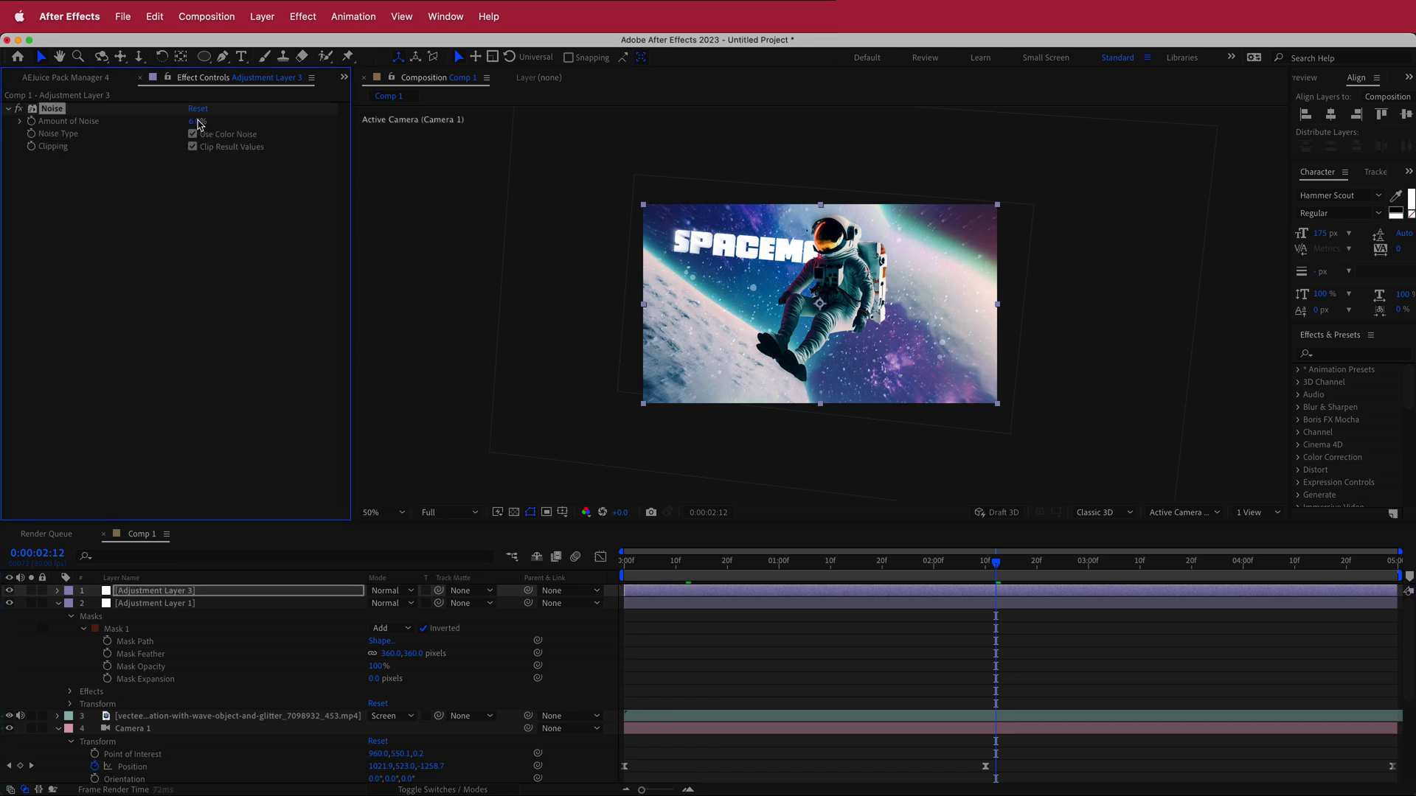
{"action": "left_click_drag", "start_coordinate": [997, 563], "coordinate": [902, 564]}
Apply a Drop Shadow effect to the spaceman text layer and adjust the shadow's Distance.
{"action": "scroll", "coordinate": [272, 647], "scroll_direction": "down", "scroll_amount": 5}
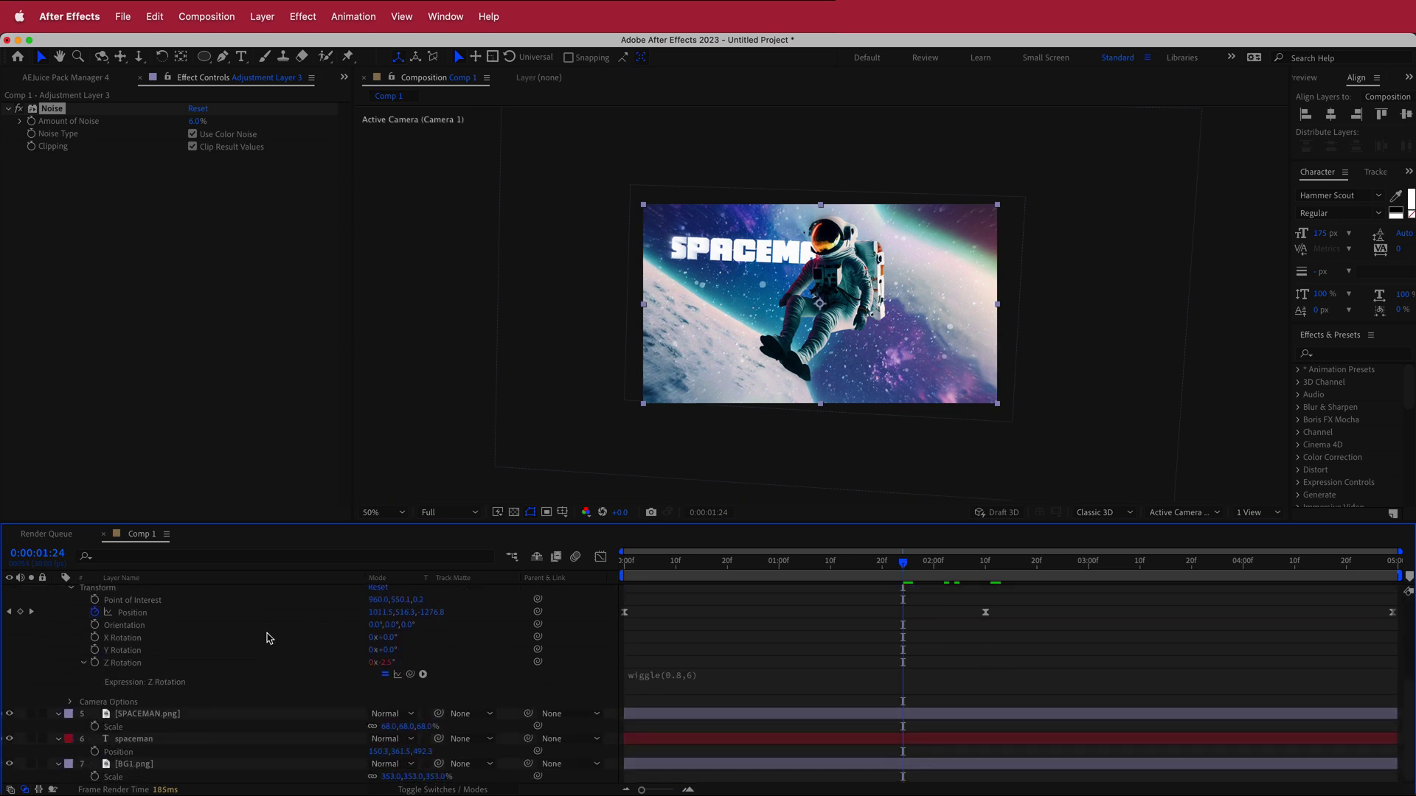
{"action": "left_click", "coordinate": [151, 740]}
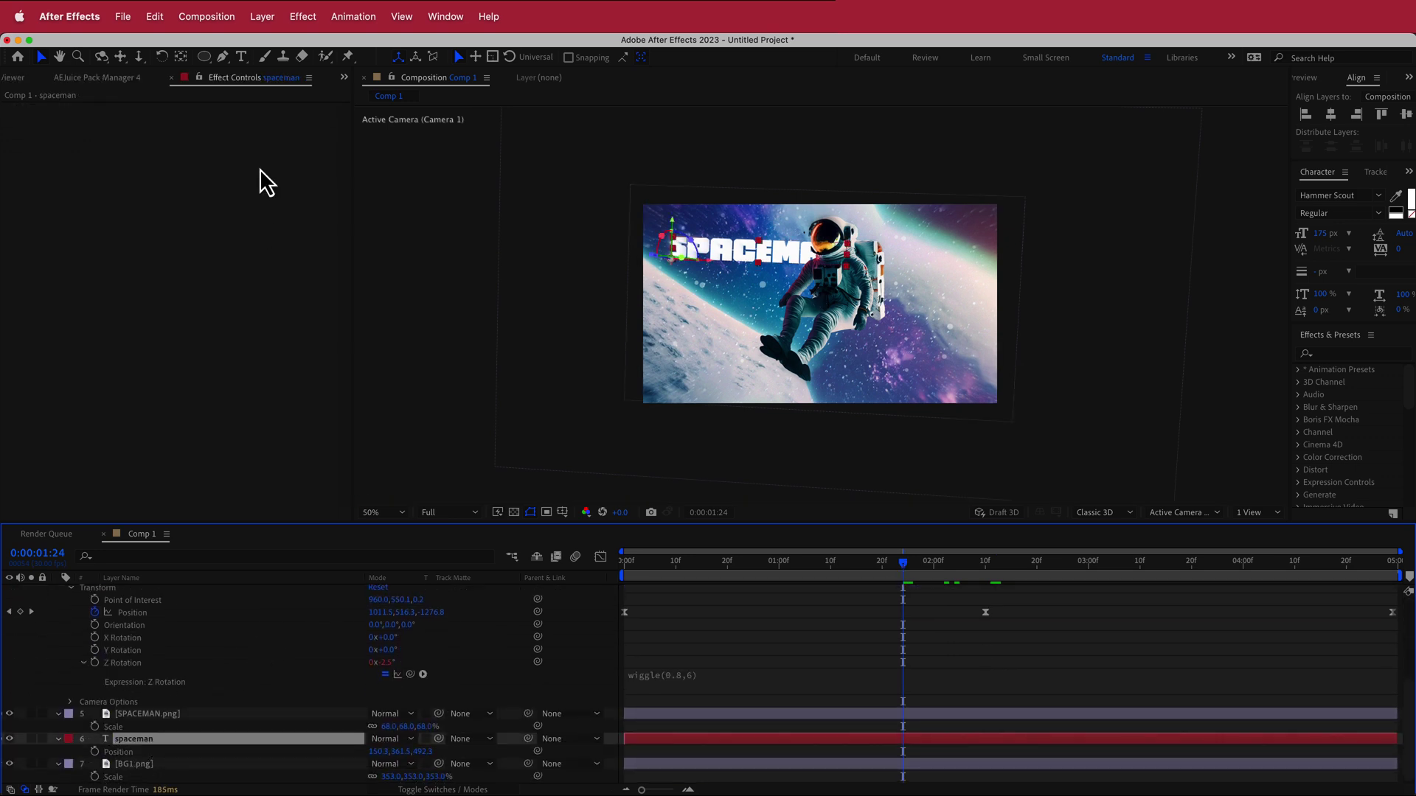
{"action": "key", "text": "ctrl+space"}
{"action": "type", "text": "drop"}
{"action": "key", "text": "Return"}
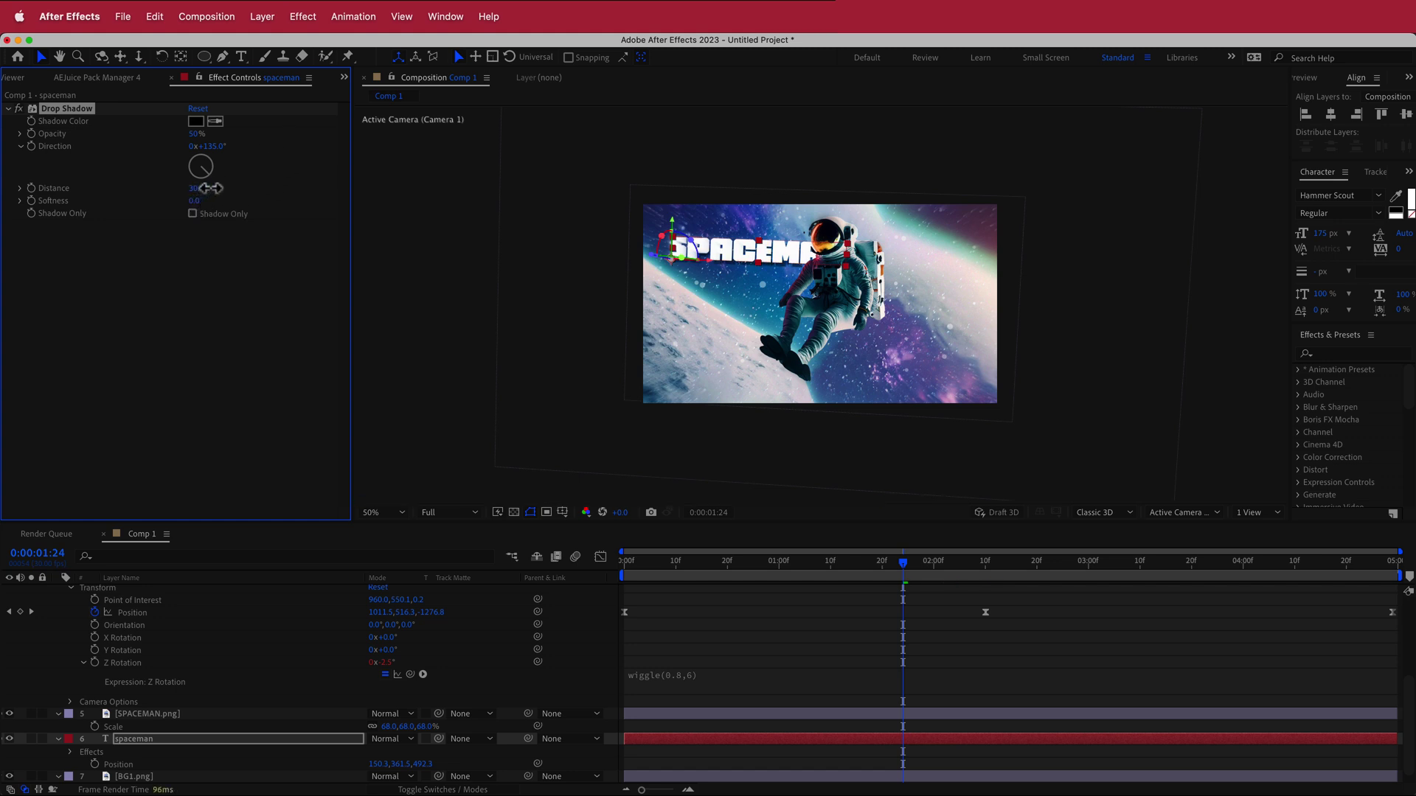
{"action": "left_click_drag", "start_coordinate": [206, 188], "coordinate": [191, 187]}
Play back the finished Comp 1 animation from its first frame.
{"action": "left_click", "coordinate": [809, 464]}
{"action": "left_click_drag", "start_coordinate": [899, 560], "coordinate": [632, 553]}
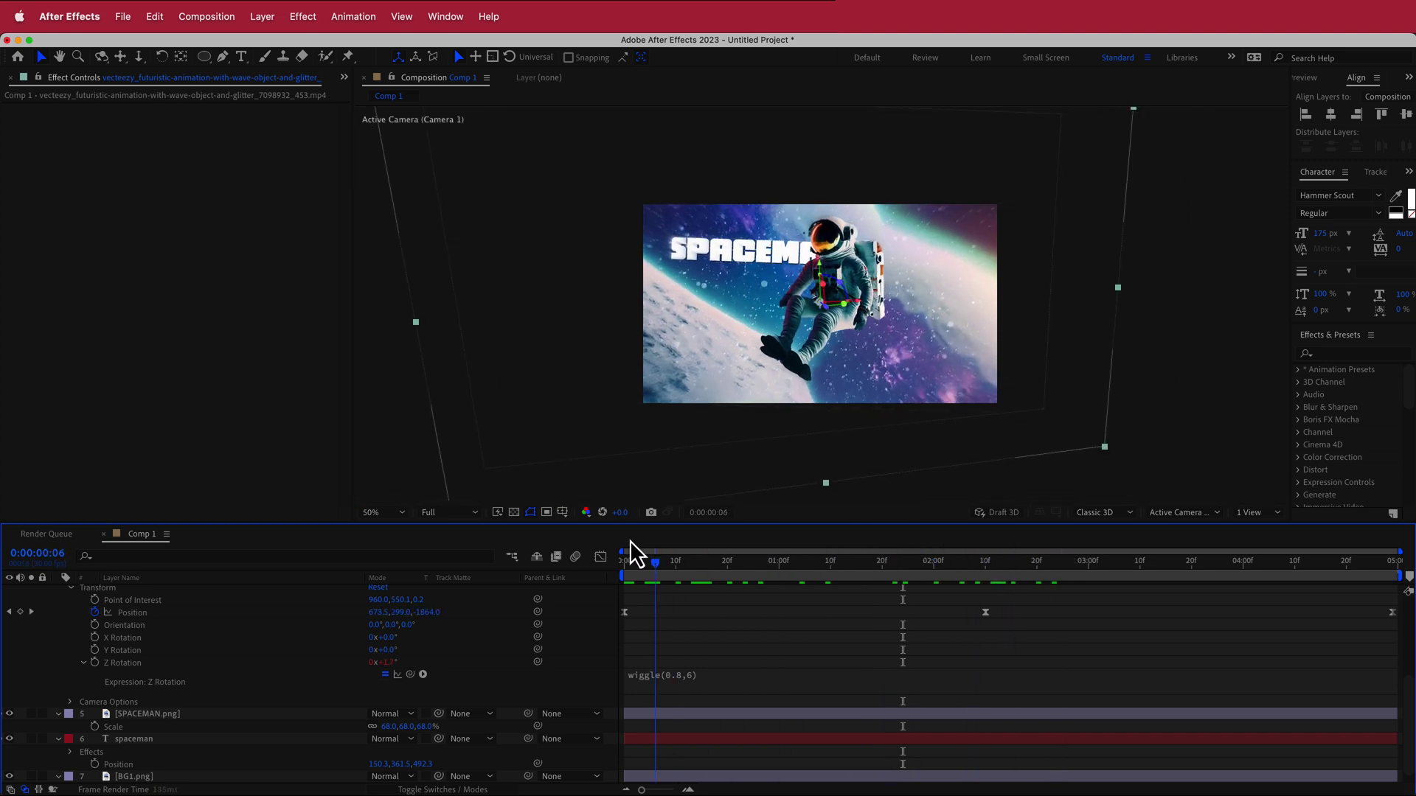
{"action": "key", "text": "space"}
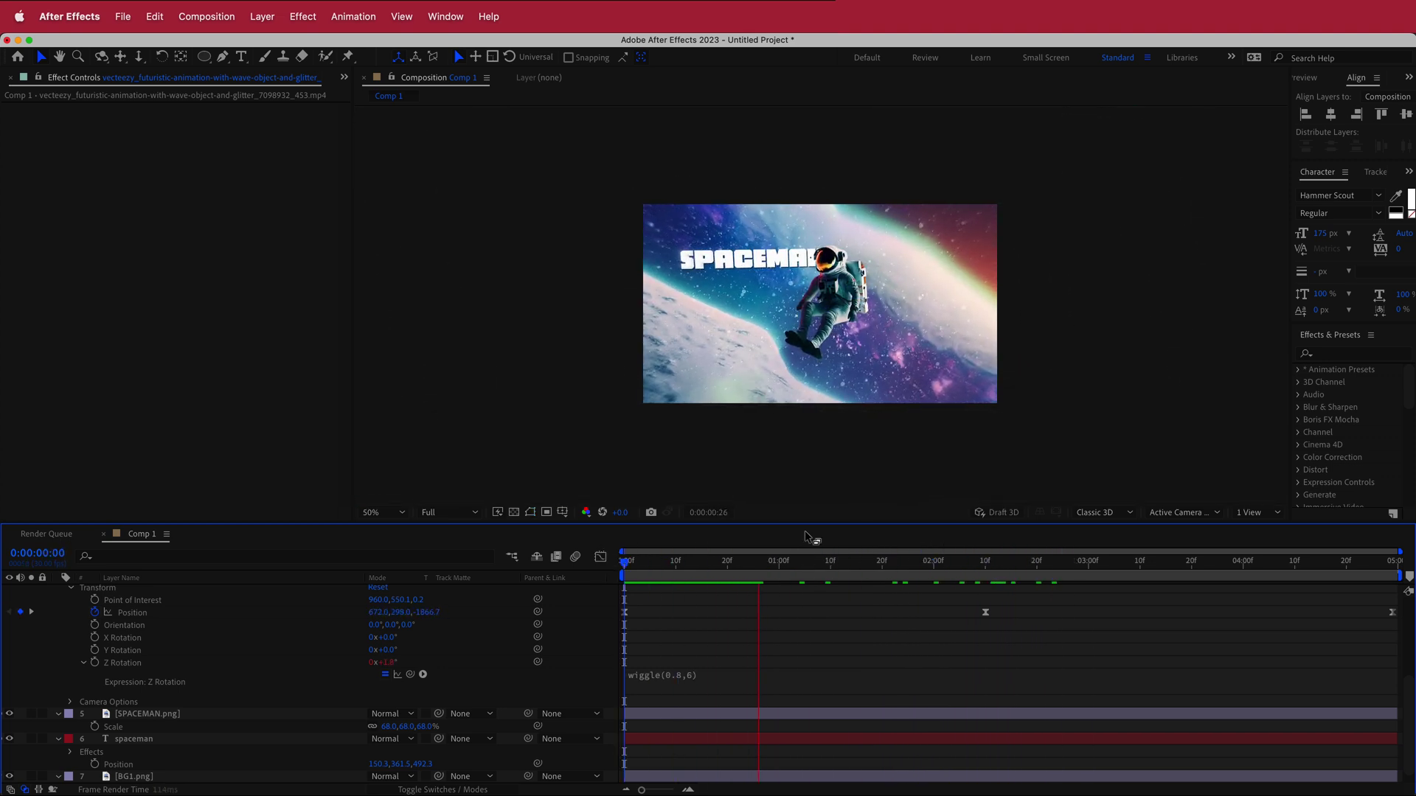